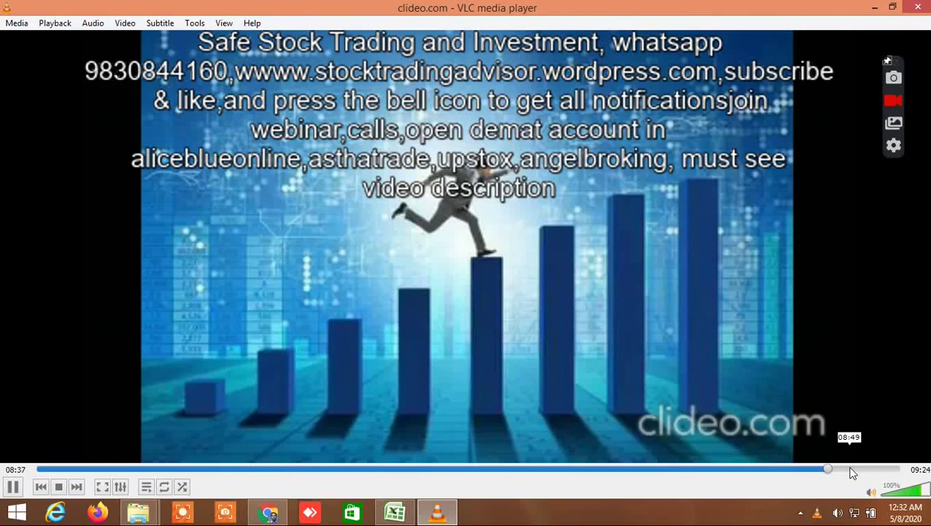
Skip the VLC promo clip to near its end, then close VLC and the Downloads folder
left_click(848, 473)
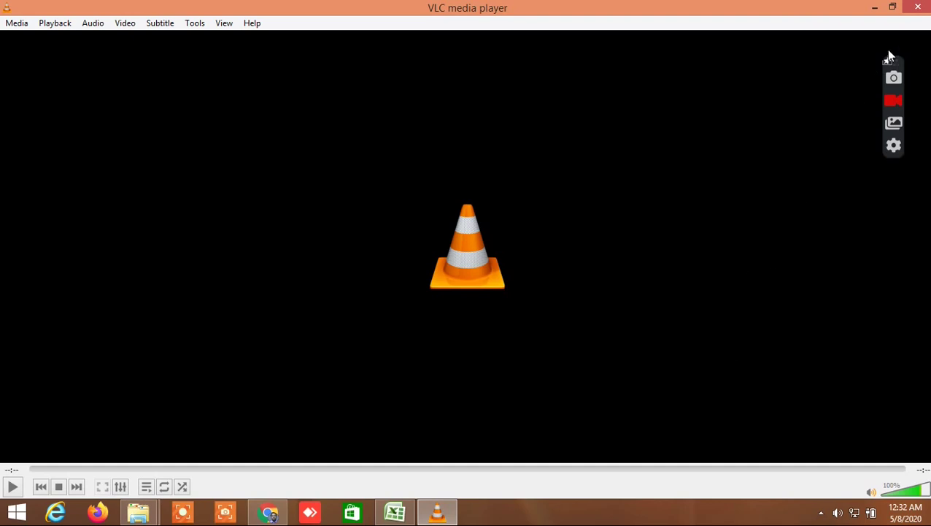
left_click(919, 8)
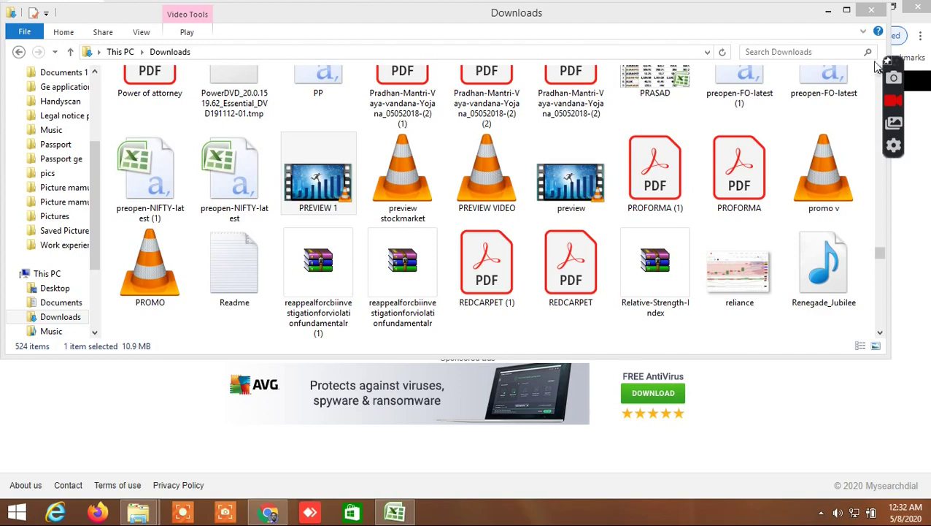
left_click(870, 10)
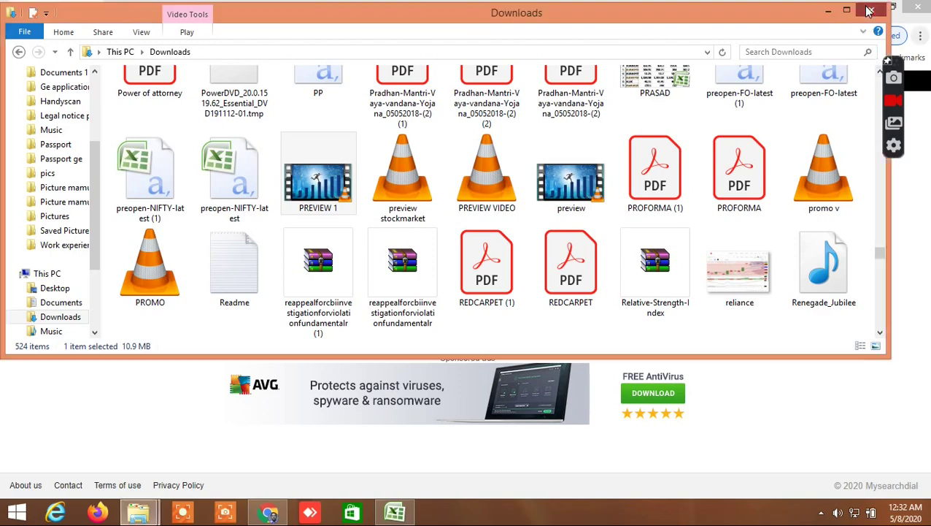
Switch to the BUY LEVEL AND SELL LEVEL CUM SCREENER workbook in Excel
left_click(395, 511)
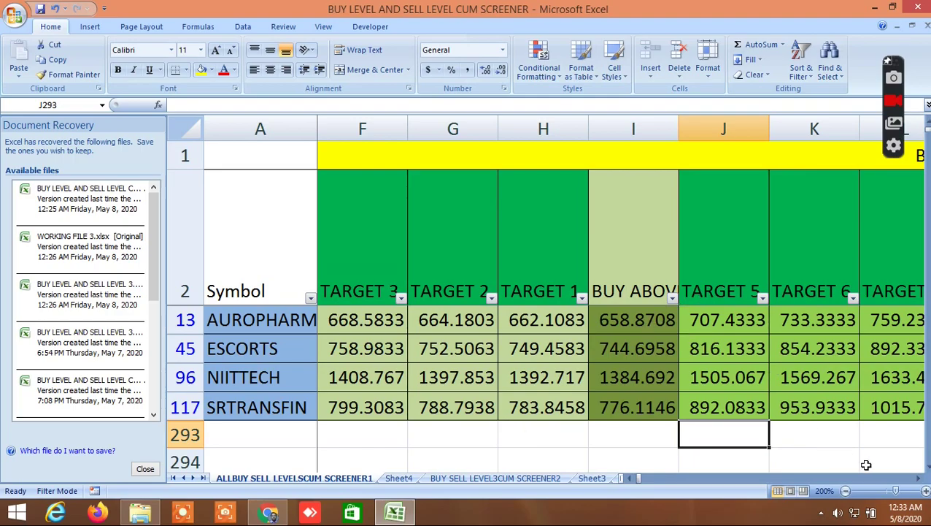
Scroll right through the red sell-level targets to the BUY ABOVE and TARGET columns
left_click(918, 478)
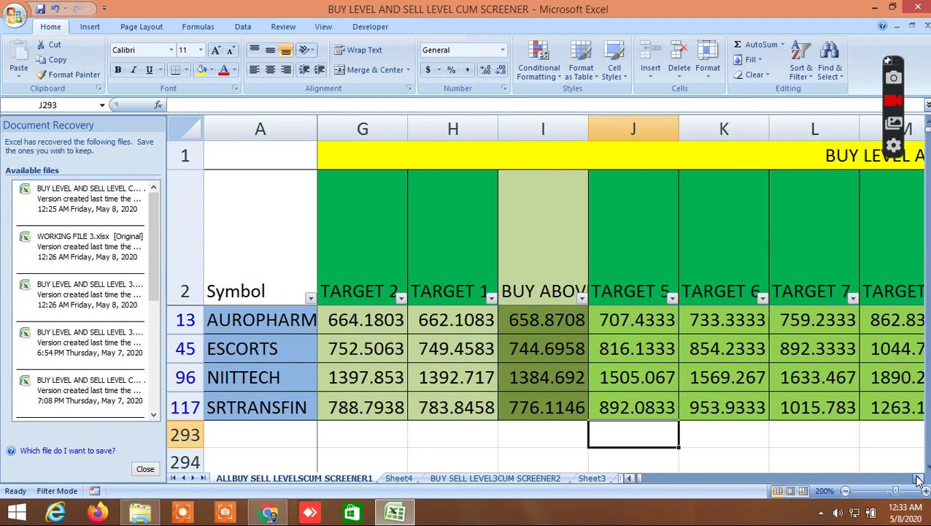
left_click(919, 478)
left_click(918, 479)
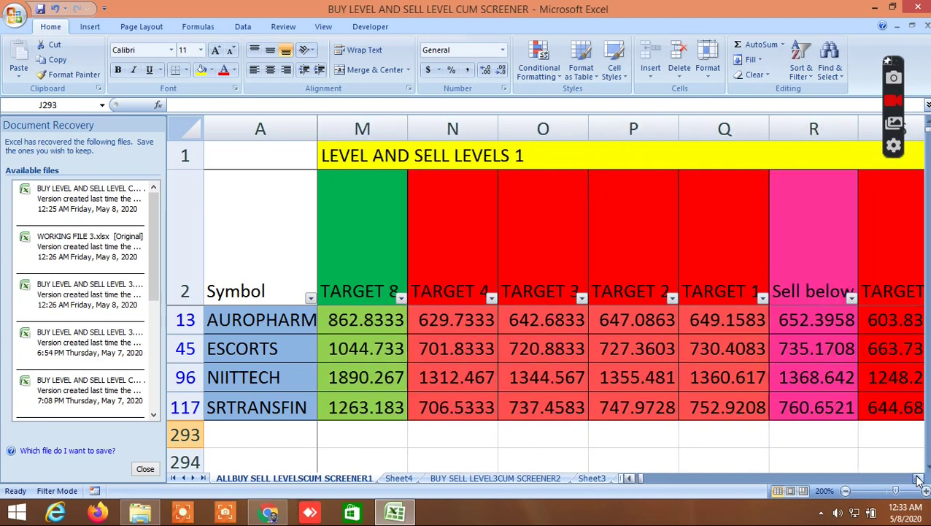
left_click(918, 478)
left_click(918, 478)
left_click(919, 478)
left_click(918, 478)
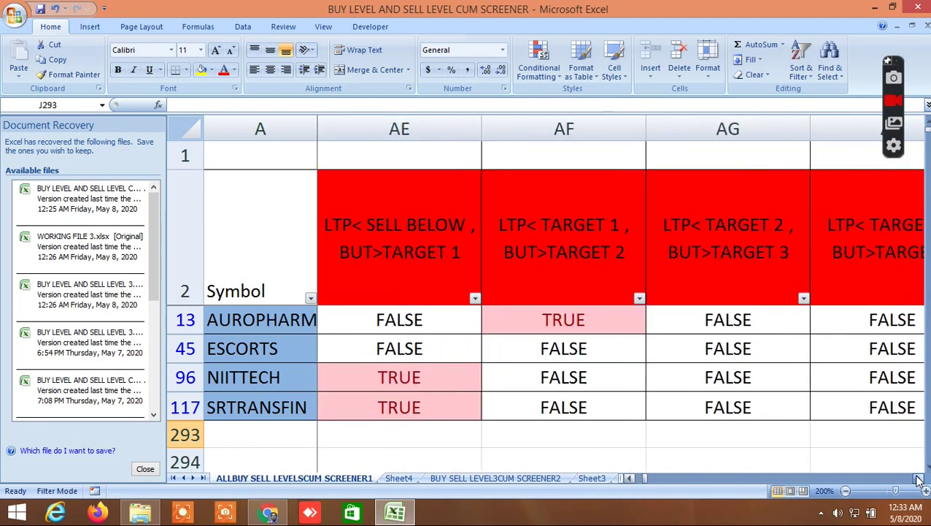
left_click(918, 478)
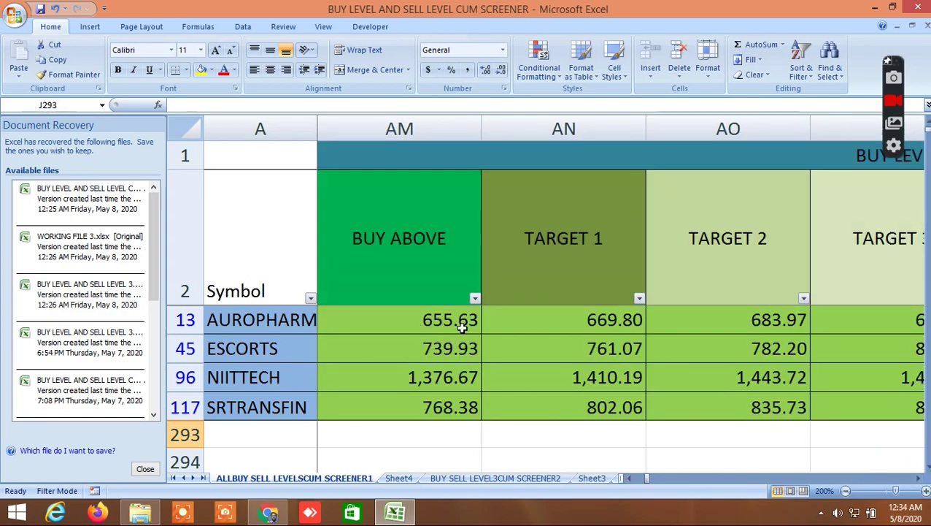
Continue right to the PROBABILITY UP/DOWN and R1 to R7 resistance columns
left_click(918, 478)
left_click(918, 478)
left_click(919, 479)
left_click(919, 478)
left_click(918, 478)
left_click(919, 478)
left_click(918, 479)
left_click(918, 478)
left_click(919, 478)
left_click(918, 478)
left_click(918, 478)
left_click(918, 478)
left_click(918, 478)
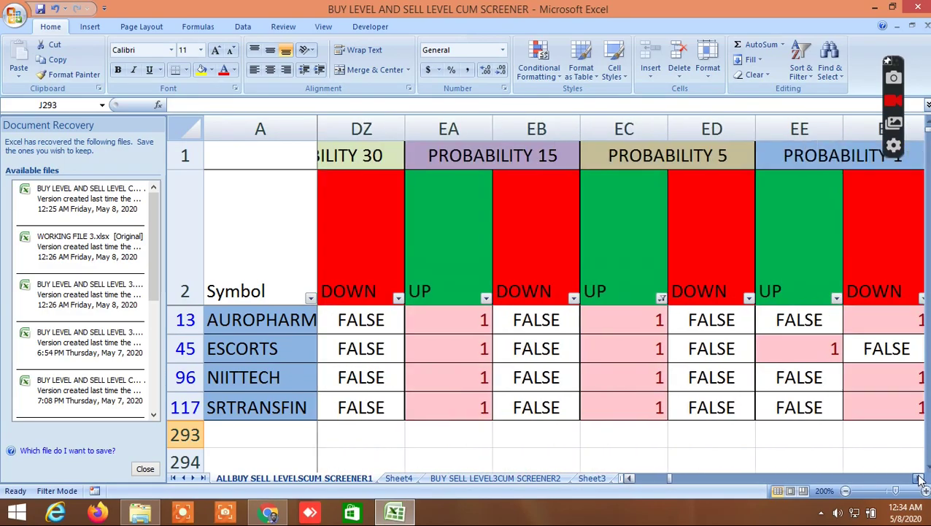
left_click(918, 478)
left_click(918, 478)
left_click(919, 478)
left_click(918, 478)
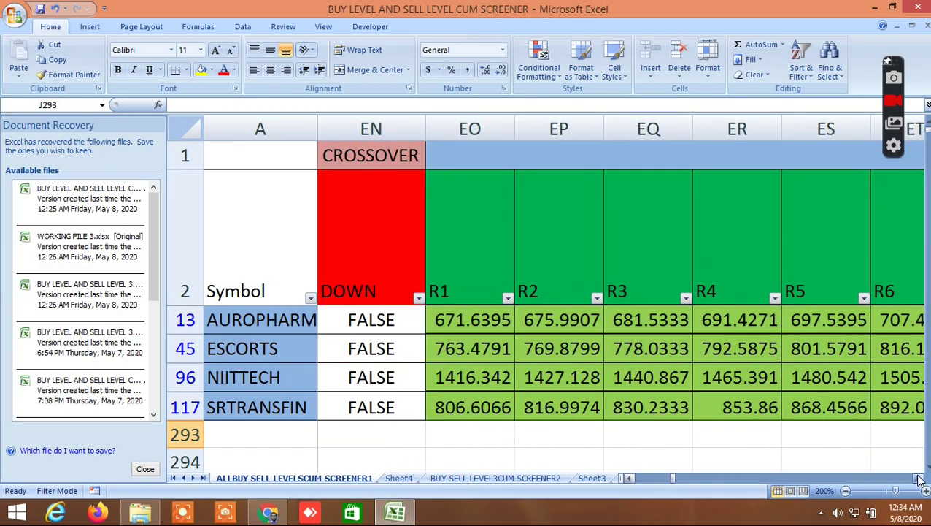
left_click(918, 478)
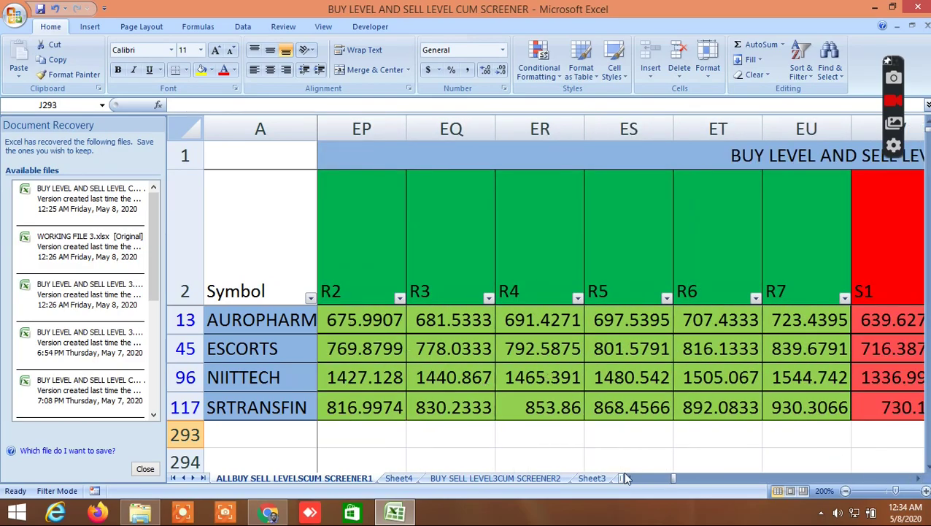
Review the CROSSOVER DOWN, S1 support, PIVOT POINT and LTP vs resistance columns
left_click(629, 478)
left_click(629, 478)
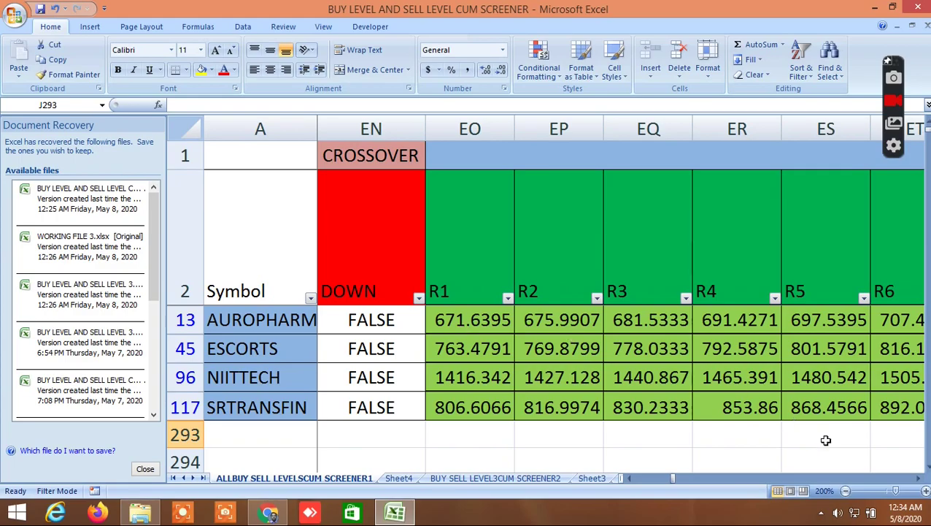
left_click(918, 478)
left_click(919, 478)
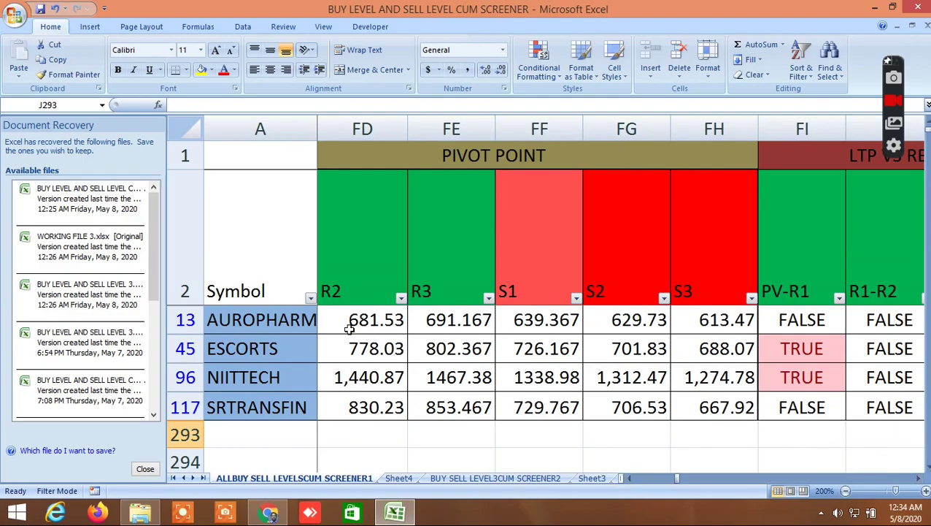
left_click(918, 480)
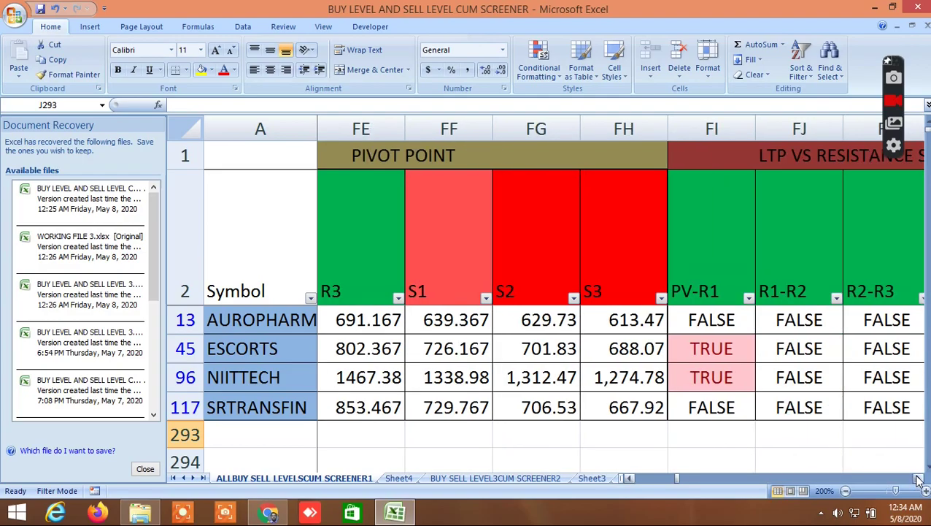
left_click(919, 480)
left_click(918, 481)
left_click(918, 480)
Scroll through the BOLLINGERBAND, VWAP and quartile columns to the angle-based price levels
left_click(918, 478)
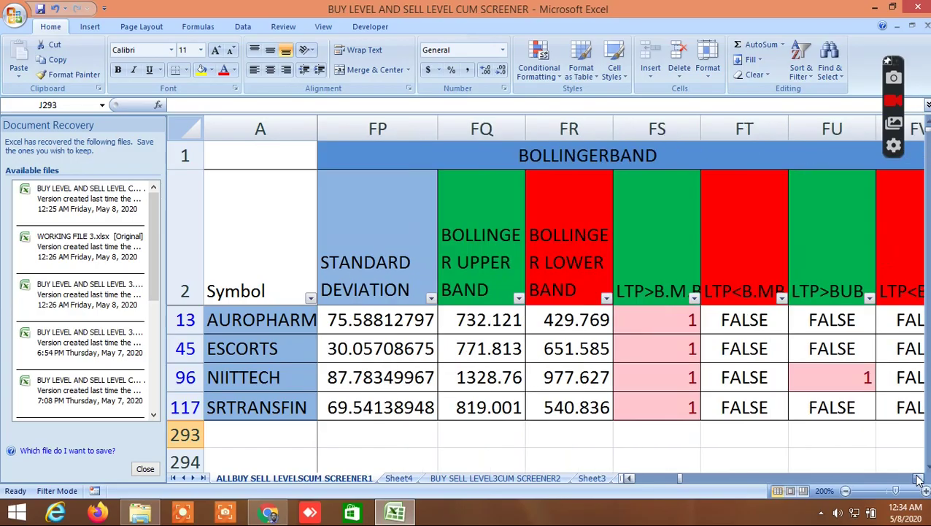
left_click(919, 478)
left_click(918, 479)
left_click(918, 478)
left_click(919, 478)
left_click(918, 478)
left_click(919, 478)
left_click(918, 478)
left_click(919, 478)
left_click(919, 478)
left_click(918, 478)
left_click(918, 478)
left_click(919, 478)
left_click(918, 478)
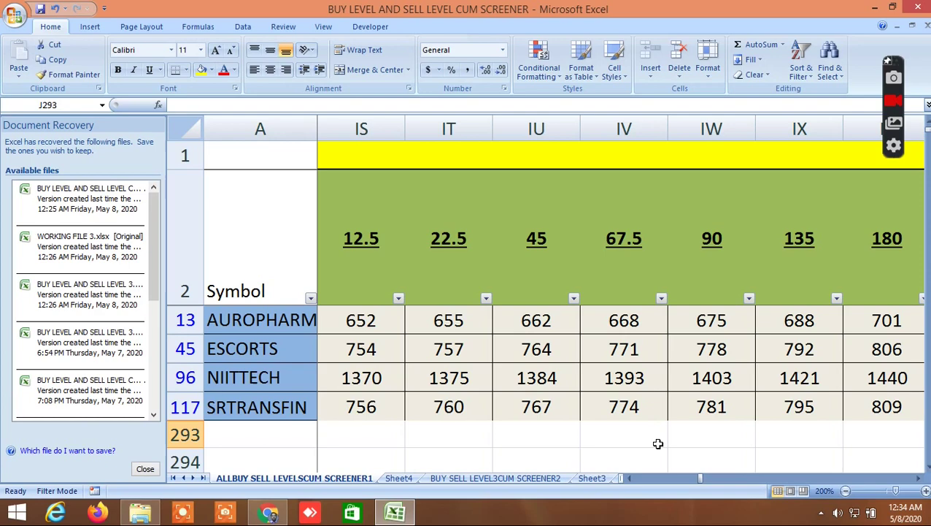
Select empty cells IV293, IY294 and IZ294, then move toward the Murrey level columns
left_click(699, 474)
scroll(701, 475, "right", 1)
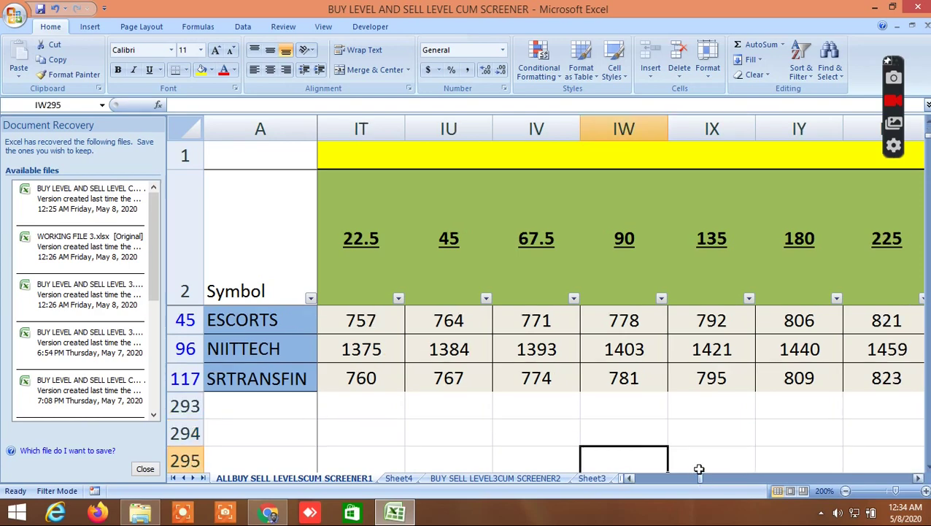
left_click(557, 411)
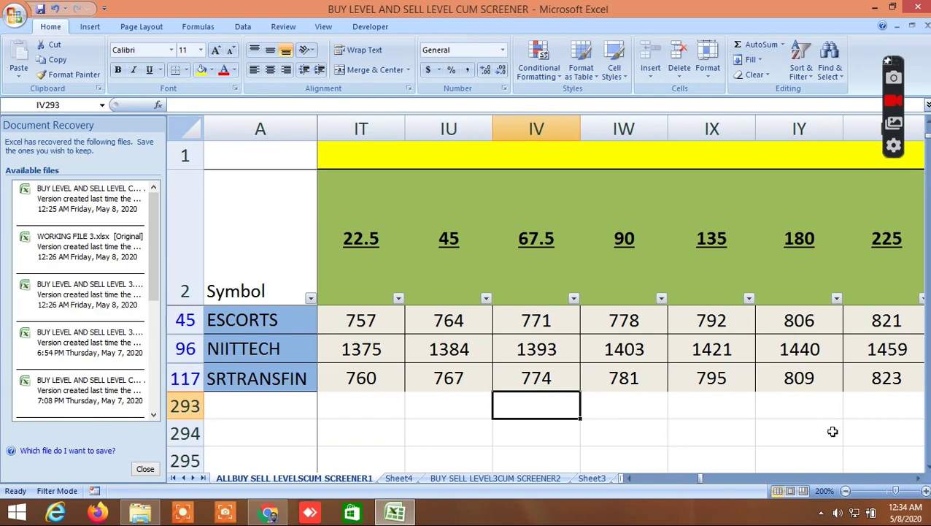
left_click(811, 432)
left_click(886, 436)
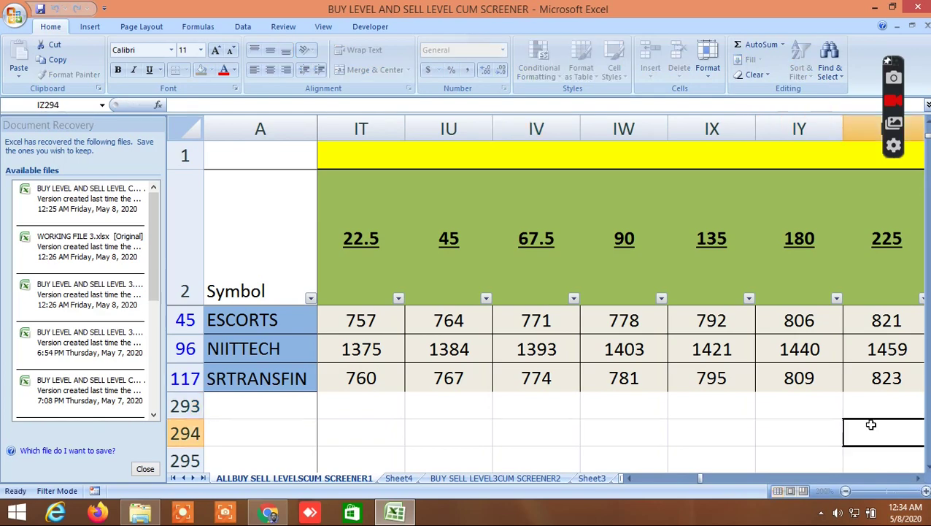
left_click(918, 481)
left_click(919, 480)
Scroll through the Murrey's math levels from S1 through S18
left_click_drag(918, 481, 918, 480)
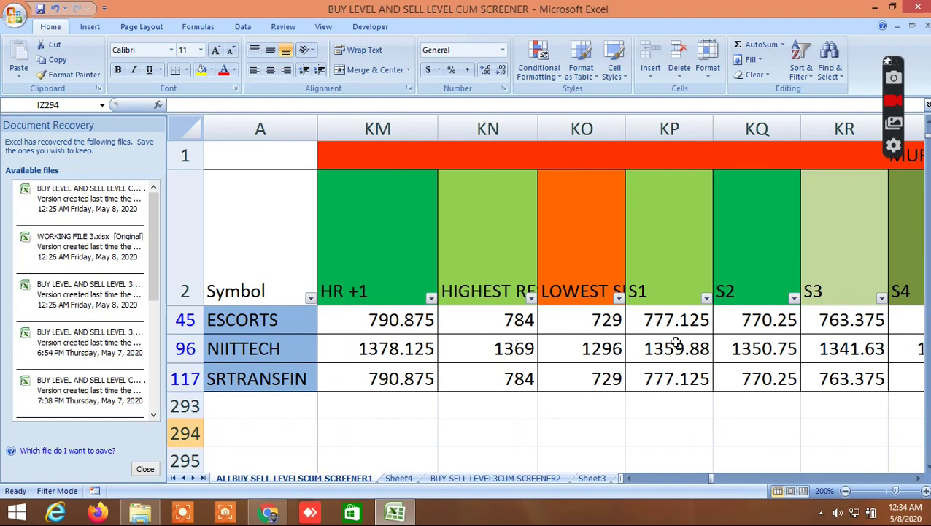
left_click(920, 479)
left_click(920, 479)
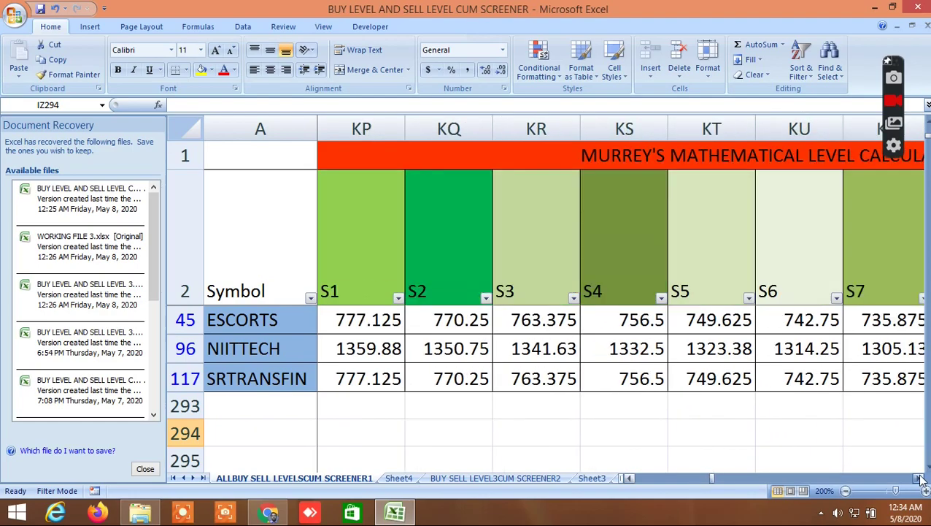
left_click(920, 479)
left_click(920, 479)
left_click(920, 478)
left_click(920, 478)
left_click(920, 479)
left_click(919, 479)
left_click(920, 479)
left_click(920, 479)
left_click(920, 479)
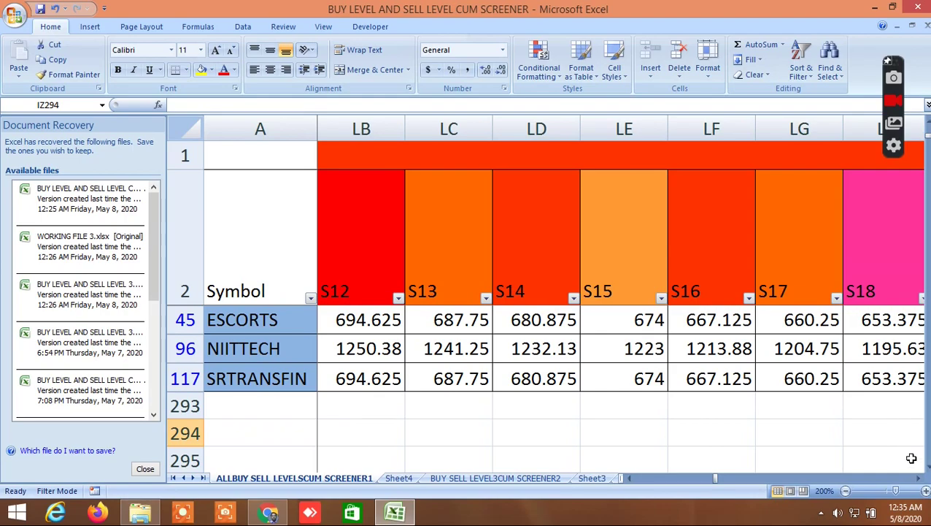
Review the Gann angle range columns up to the R1-R2 to R5-R6 ranges
left_click(918, 479)
left_click(918, 479)
left_click(918, 479)
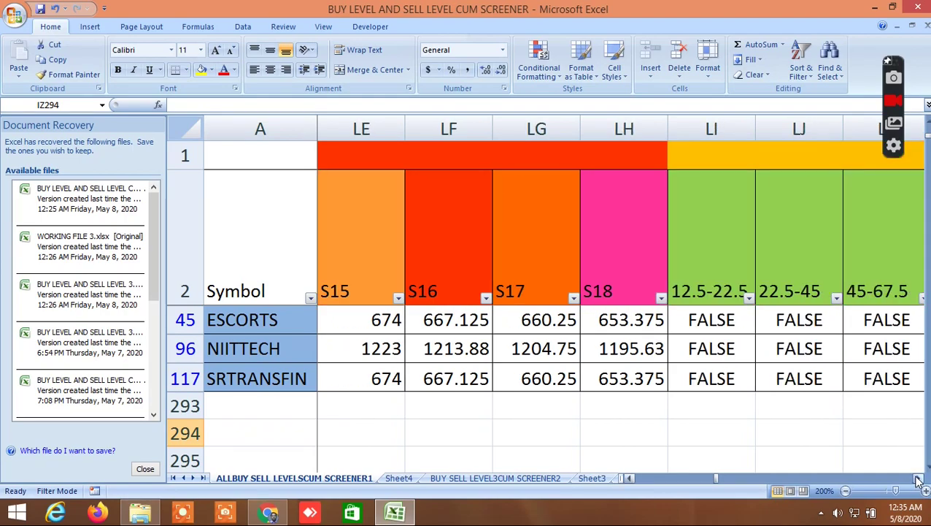
left_click(918, 478)
left_click(918, 479)
left_click(918, 479)
left_click(919, 479)
left_click(918, 479)
left_click(919, 478)
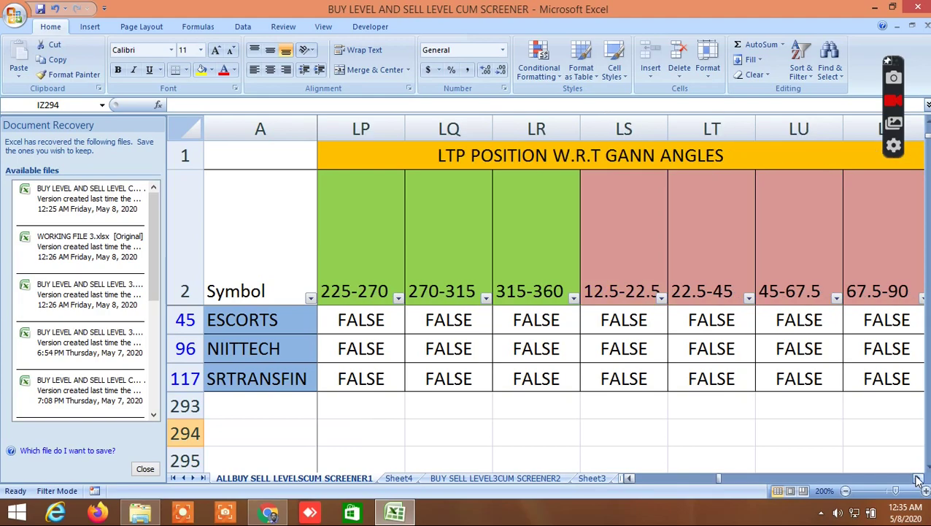
left_click(918, 479)
left_click(919, 479)
left_click(918, 479)
left_click(918, 479)
left_click(918, 479)
double_click(918, 479)
triple_click(918, 479)
left_click(919, 479)
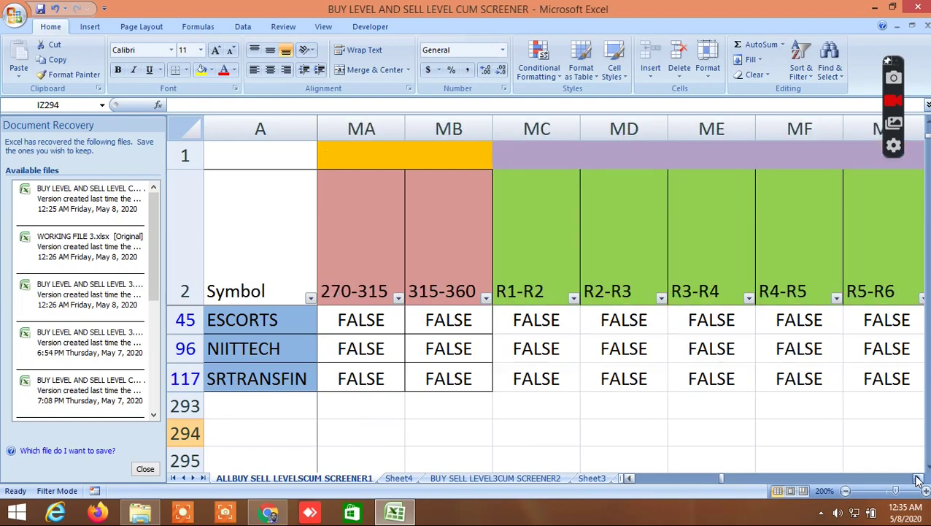
Scroll on to the 360 DEGREE PRICE ANALYSIS columns
left_click(918, 479)
left_click(919, 478)
left_click(918, 479)
left_click(918, 479)
left_click(919, 479)
left_click(918, 479)
left_click(919, 479)
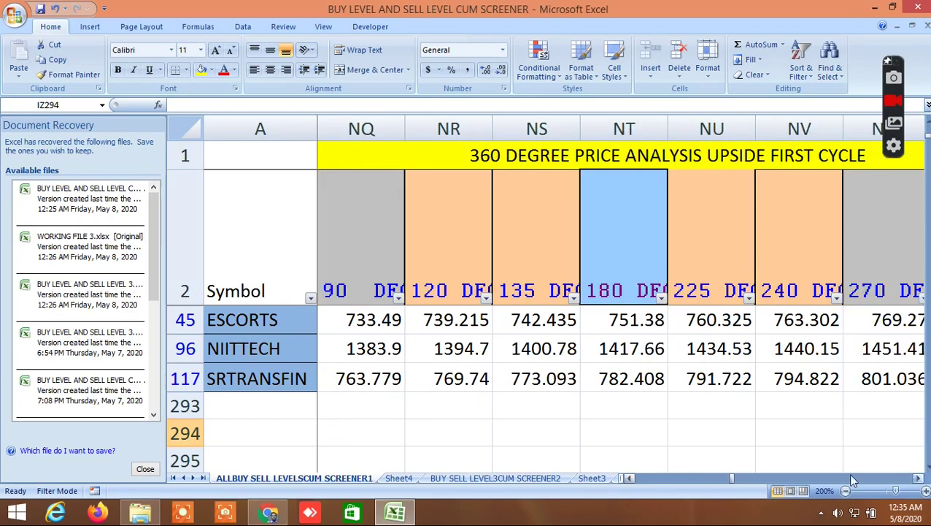
Check the time-to-reverse and upside first cycle columns, then return to cell D295
left_click(629, 478)
left_click(629, 478)
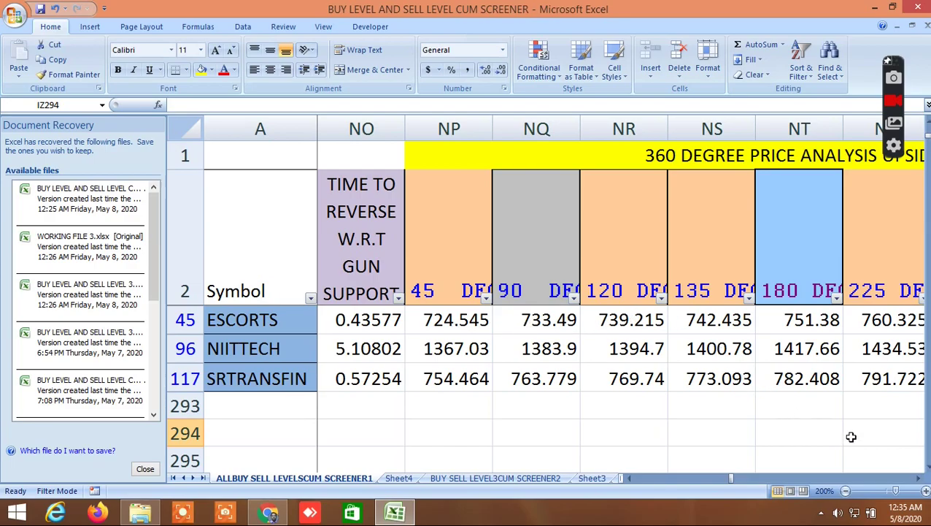
left_click(918, 478)
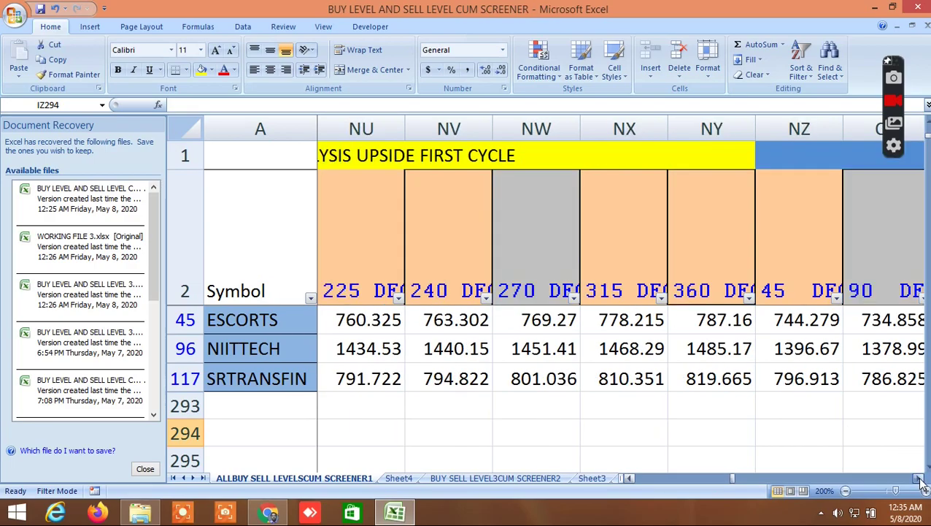
mouse_move(731, 478)
left_mouse_down()
mouse_move(630, 477)
mouse_move(638, 481)
left_mouse_up()
left_click(581, 459)
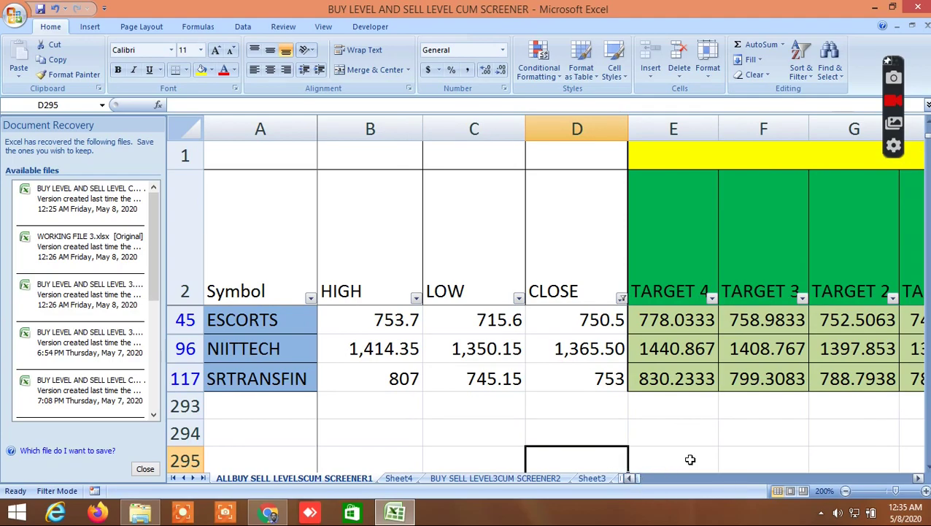
Bring the BUY ABOVE column into view and inspect the ESCORTS BUY ABOVE formula
left_click(918, 478)
left_click(918, 479)
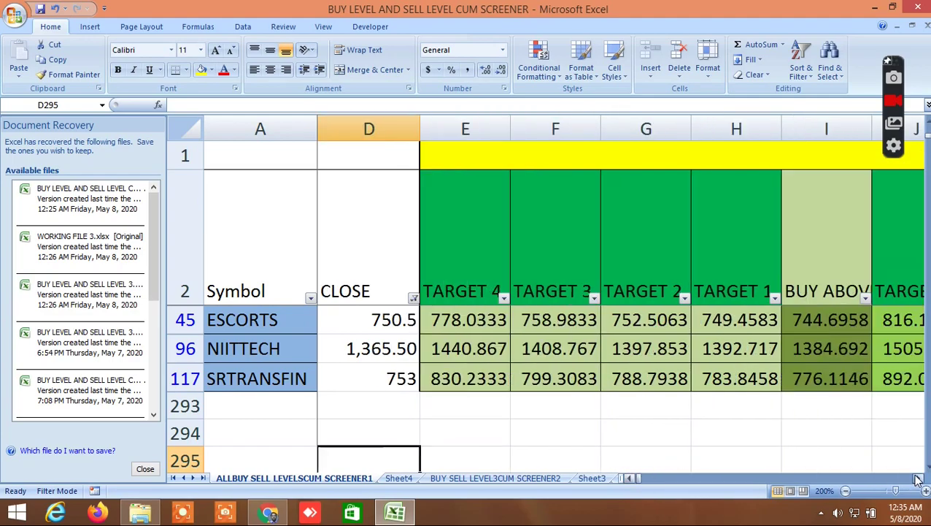
left_click(918, 478)
left_click(918, 478)
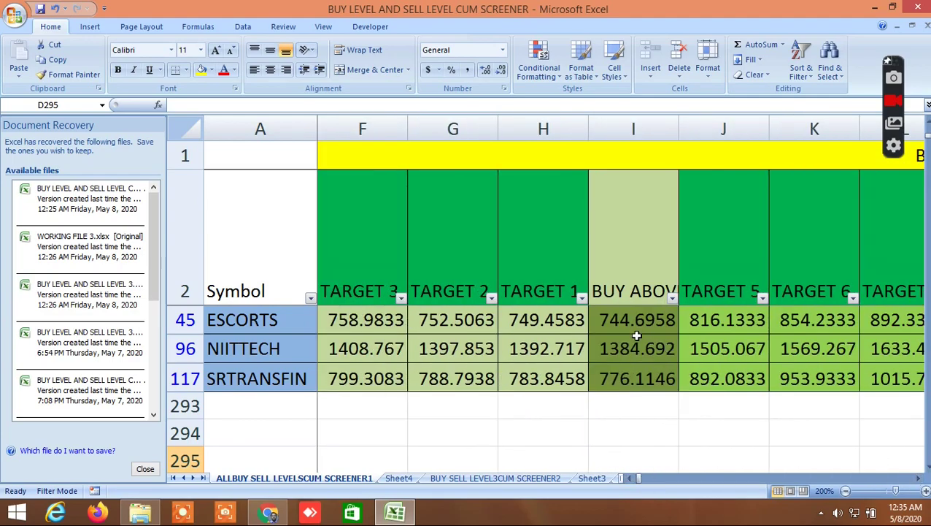
scroll(607, 334, "up", 1)
left_click(607, 336)
right_click(607, 337)
left_click(676, 437)
left_click(676, 436)
Move right to the GANN SQUARE OF 12 table (RS–RX), then switch to Sheet3
left_click_drag(633, 477, 696, 483)
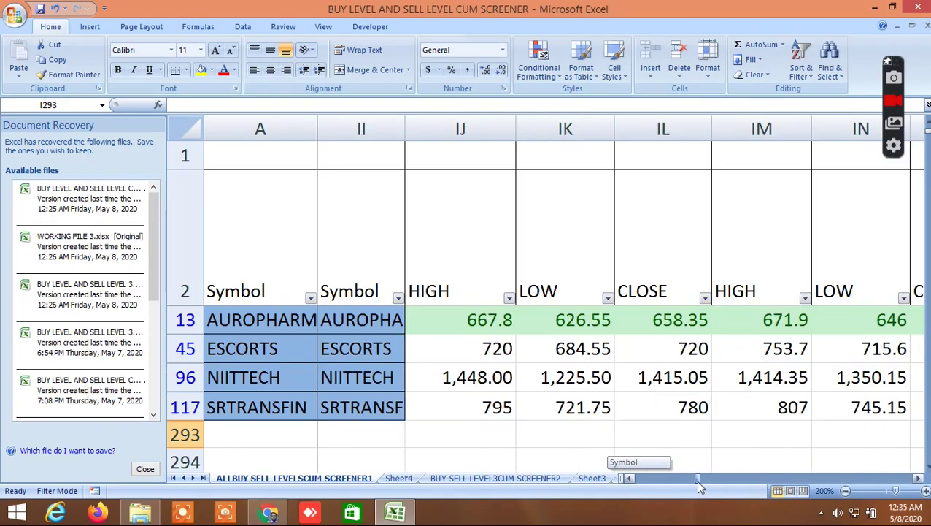
mouse_move(698, 484)
left_mouse_down()
mouse_move(748, 478)
mouse_move(735, 475)
left_mouse_up()
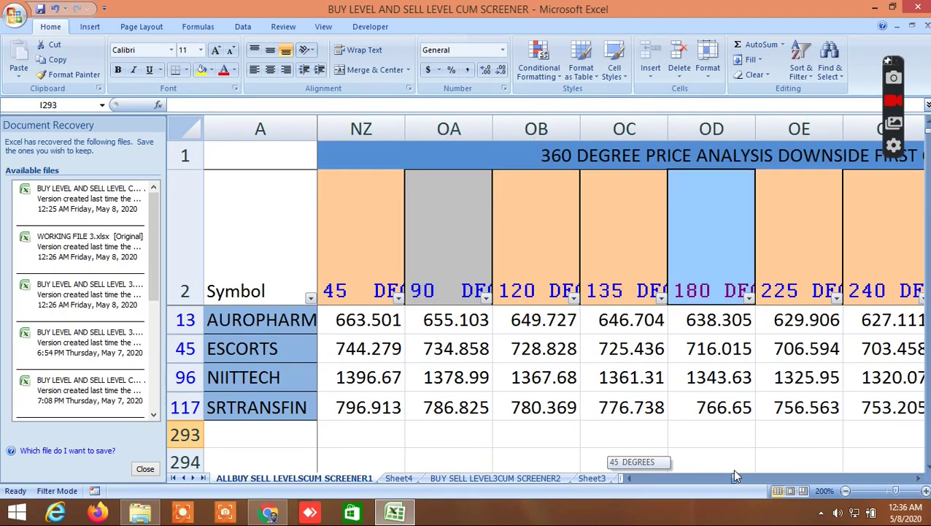
left_click_drag(736, 475, 757, 472)
left_click(758, 468)
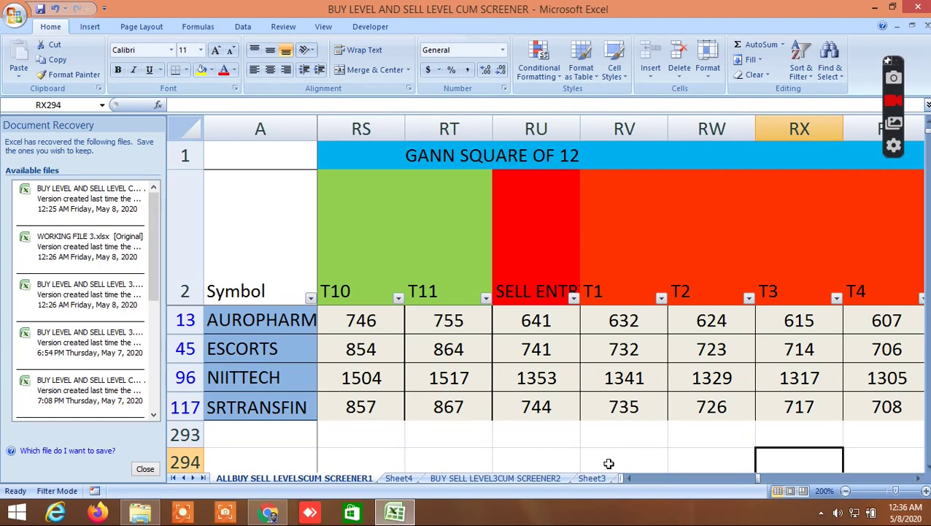
left_click(597, 475)
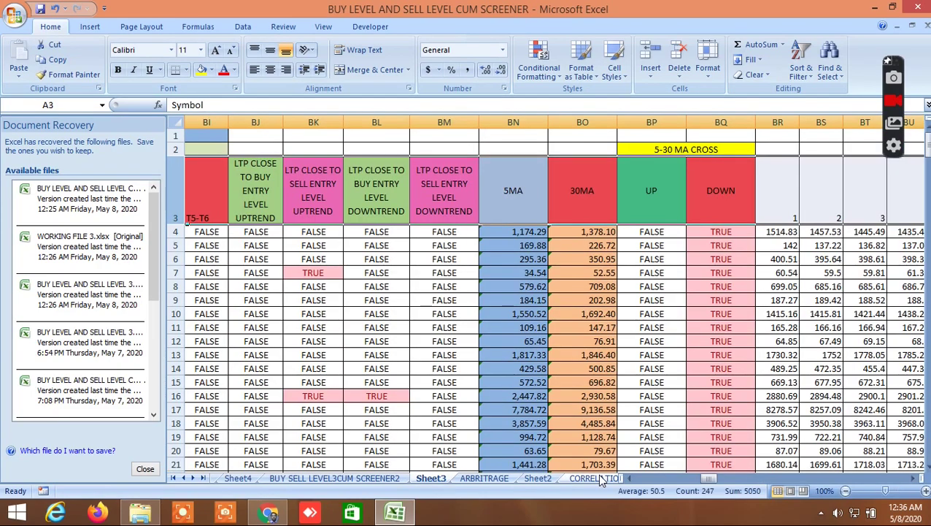
Pass through the CORRELATION PAIR TRADING and INSIDE THE BAR WITH NR7 sheets to Sheet1's price columns
left_click(597, 474)
left_click(597, 477)
left_click(596, 478)
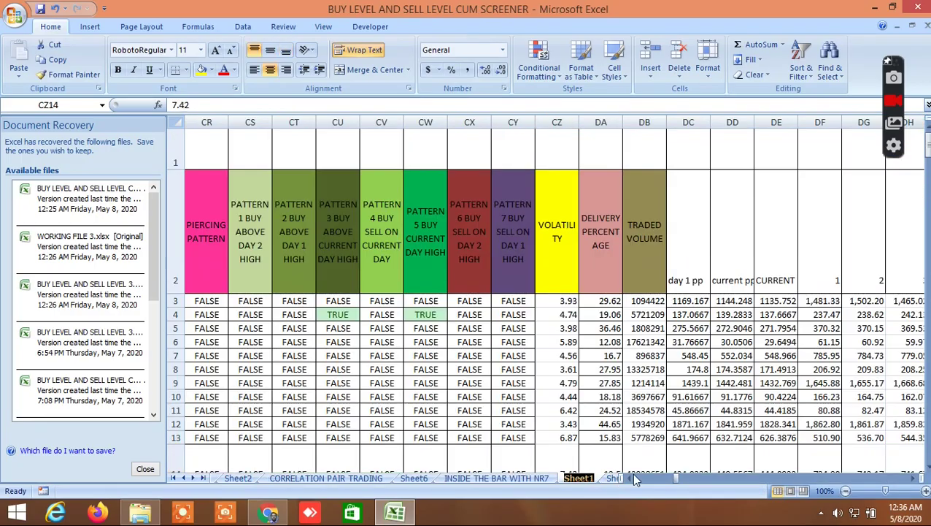
mouse_move(676, 477)
left_mouse_down()
mouse_move(906, 479)
mouse_move(617, 481)
left_mouse_up()
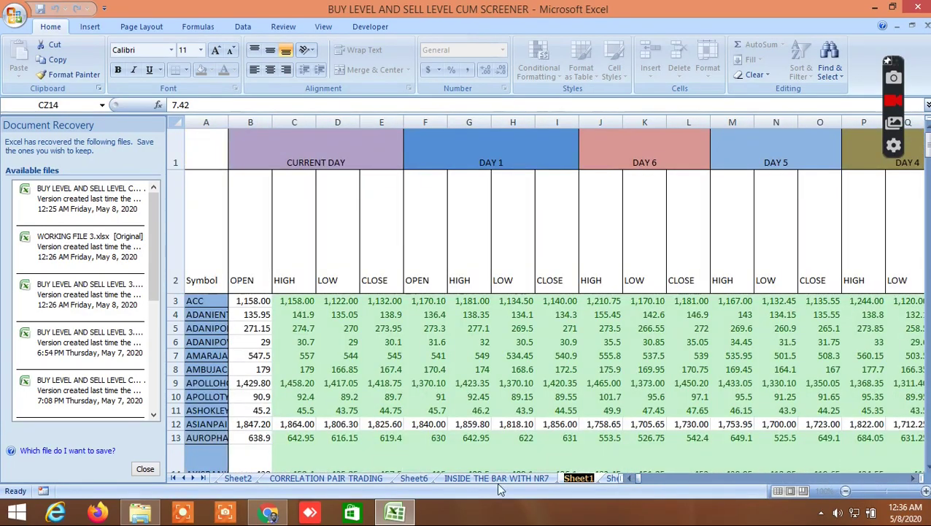
Go back to the ALLBUY SELL LEVELSCUM SCREENER1 sheet and scroll to columns E–J
left_click(185, 477)
left_click(185, 477)
left_click(185, 477)
left_click(238, 482)
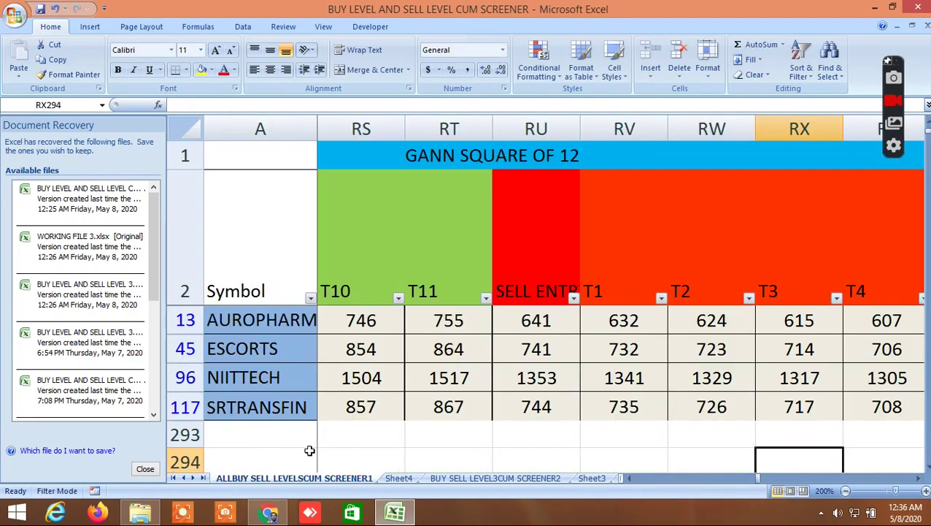
left_click(453, 432)
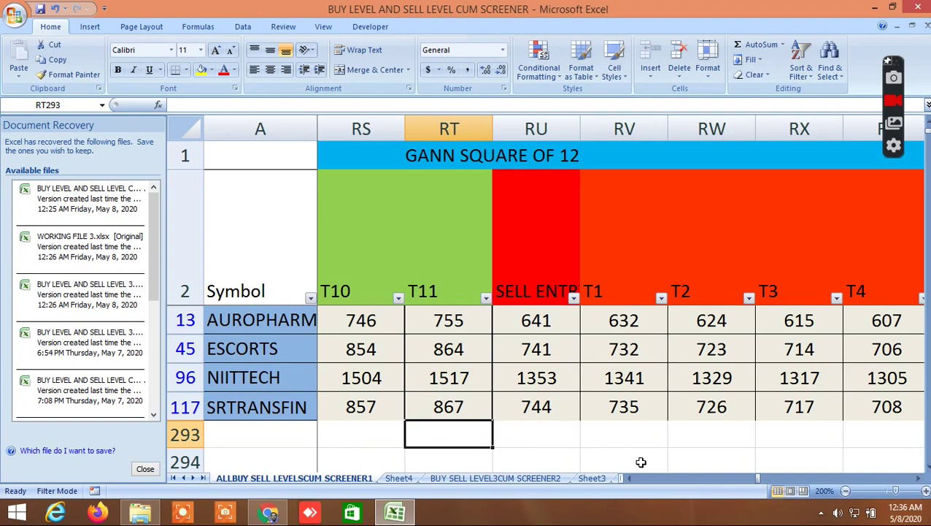
left_click_drag(758, 477, 634, 478)
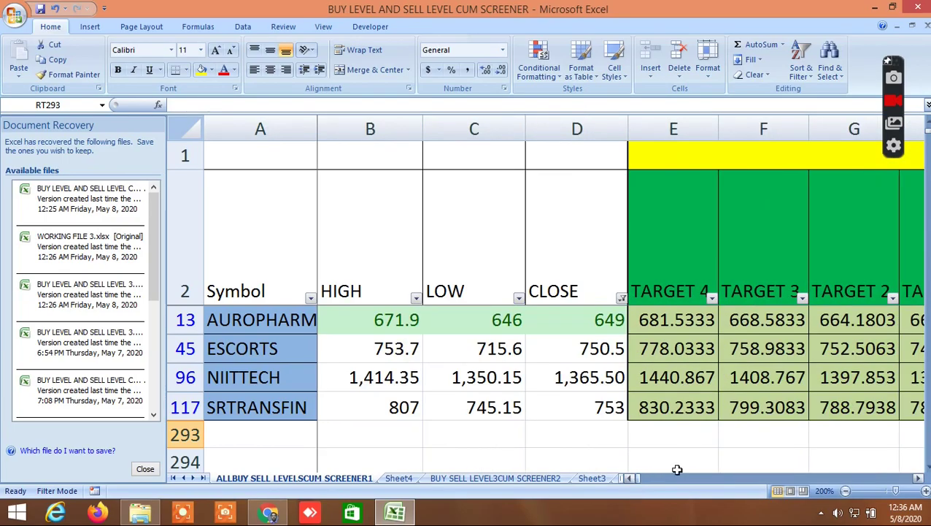
Bring the BUY ABOVE column into view, then shift back toward TARGET 4
left_click(918, 478)
left_click(919, 478)
left_click(918, 479)
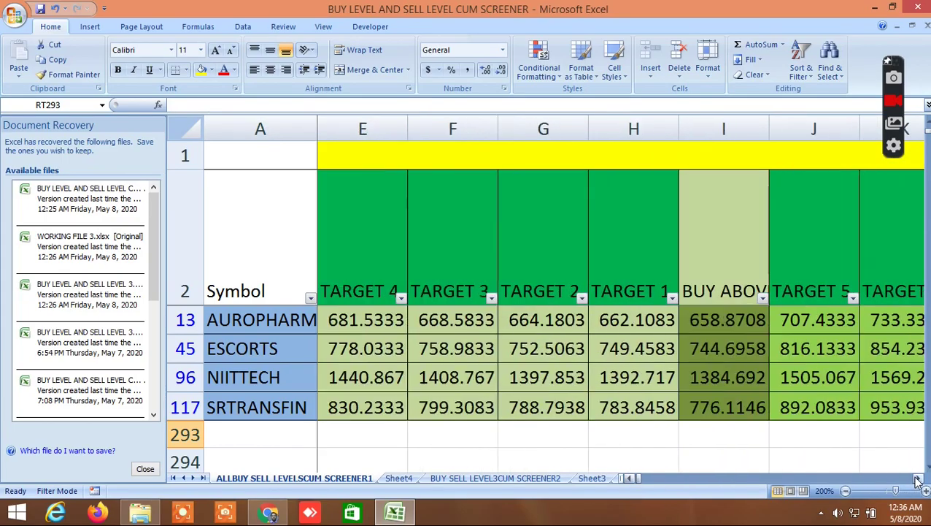
left_click(918, 478)
left_click(918, 478)
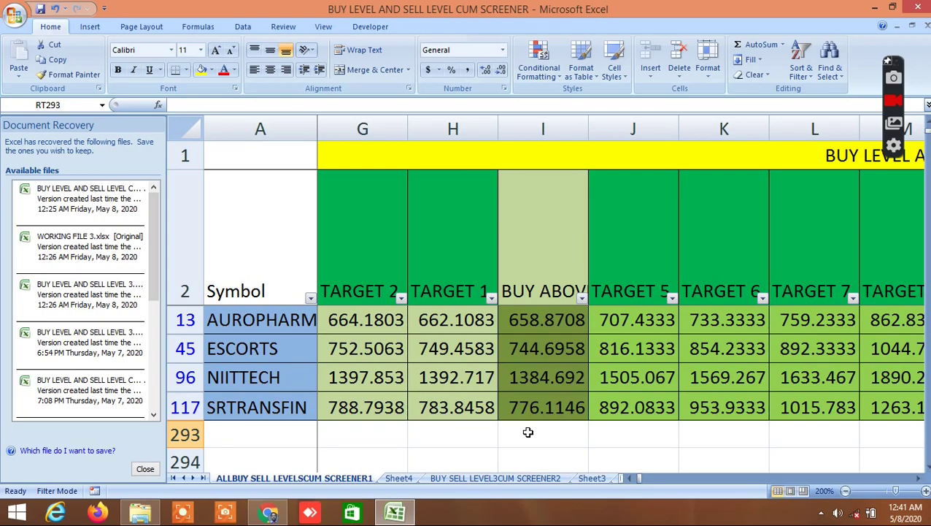
double_click(630, 477)
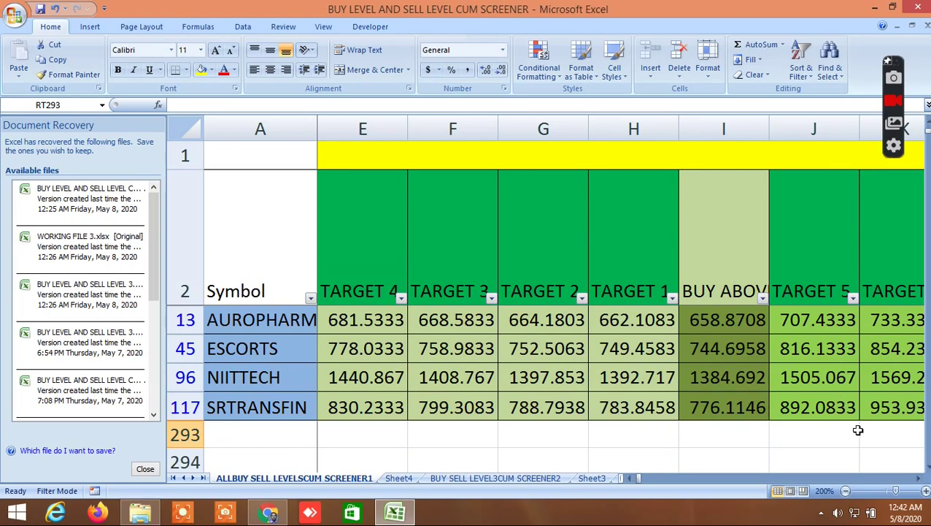
left_click(919, 480)
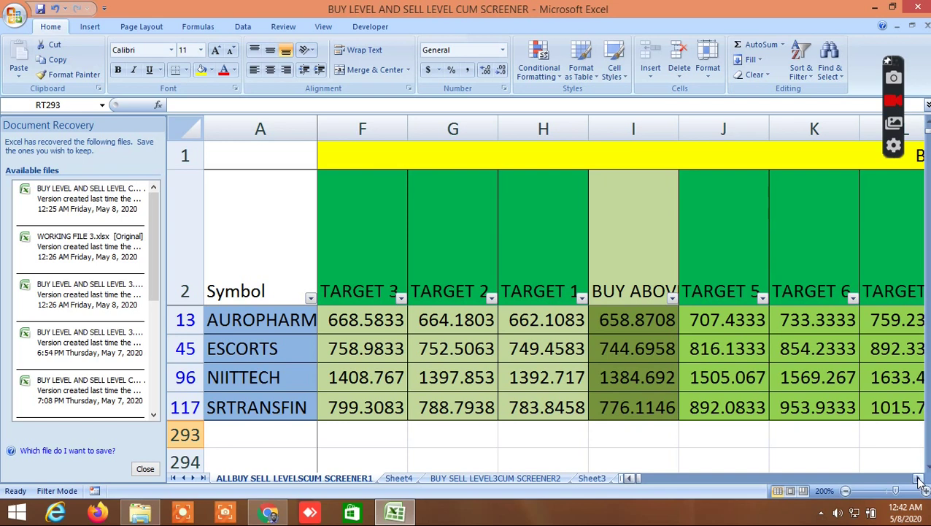
left_click(919, 479)
left_click(919, 480)
left_click(919, 480)
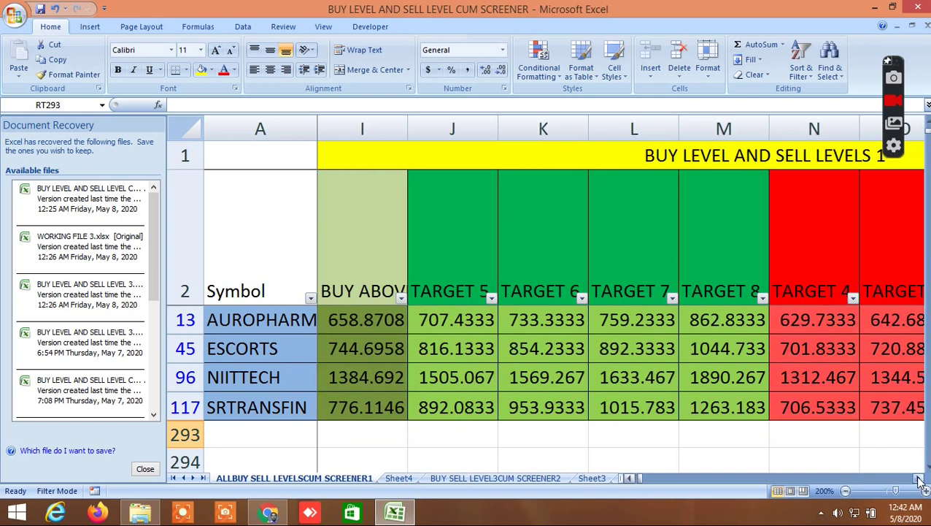
left_click(629, 478)
left_click(628, 479)
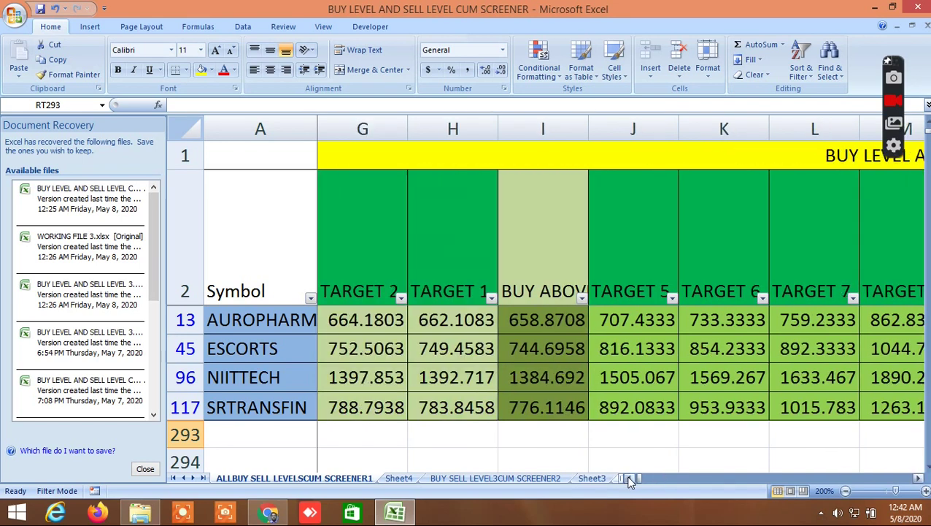
left_click(559, 275)
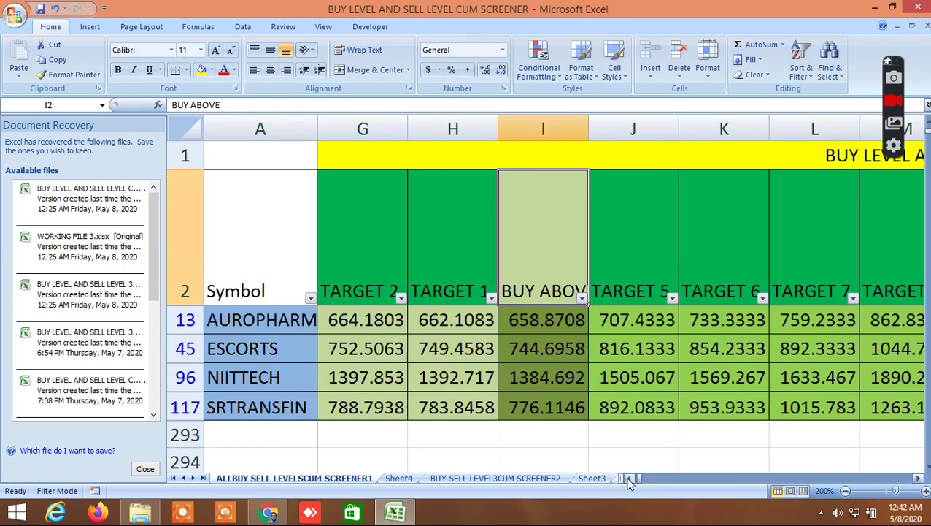
left_click(628, 478)
left_click(628, 478)
left_click(628, 478)
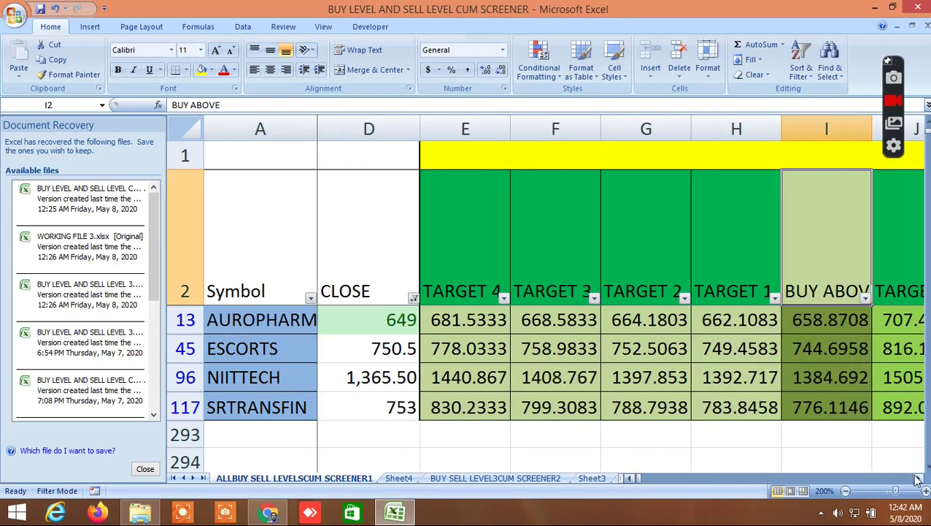
left_click(918, 480)
left_click(918, 480)
left_click(918, 480)
left_click(918, 479)
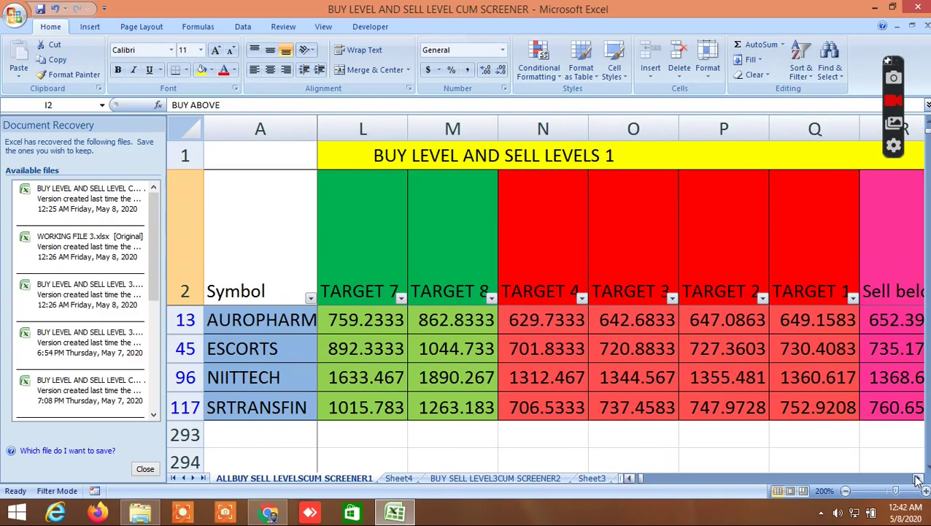
left_click(918, 480)
left_click(919, 480)
left_click(919, 480)
left_click(918, 480)
left_click(918, 479)
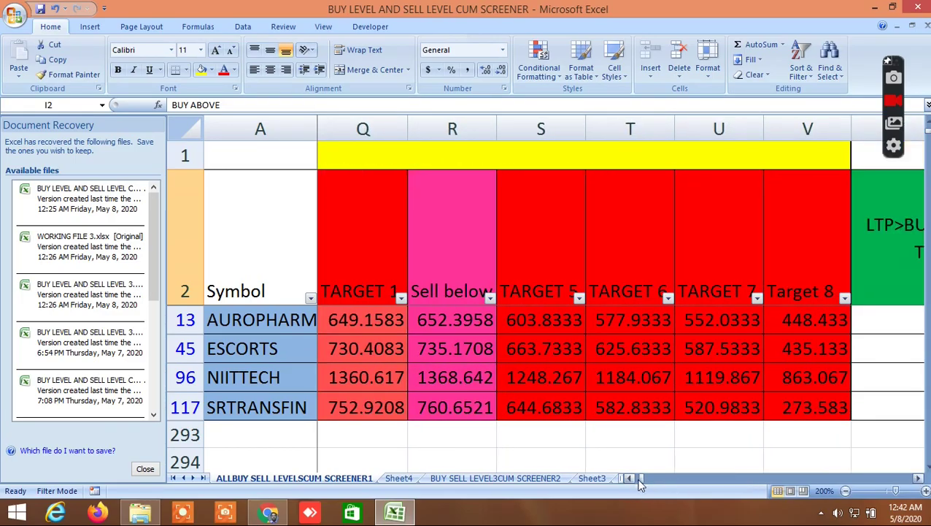
left_click_drag(639, 483, 639, 484)
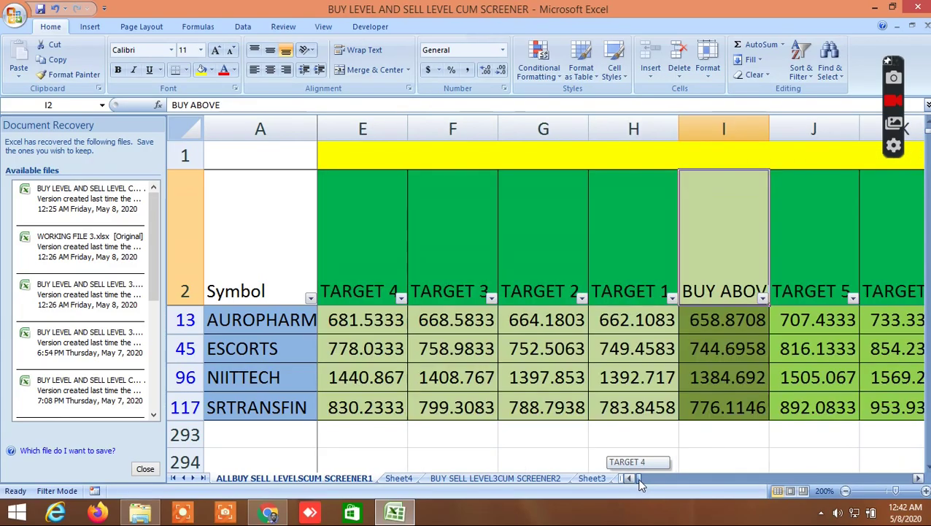
left_click_drag(639, 483, 640, 485)
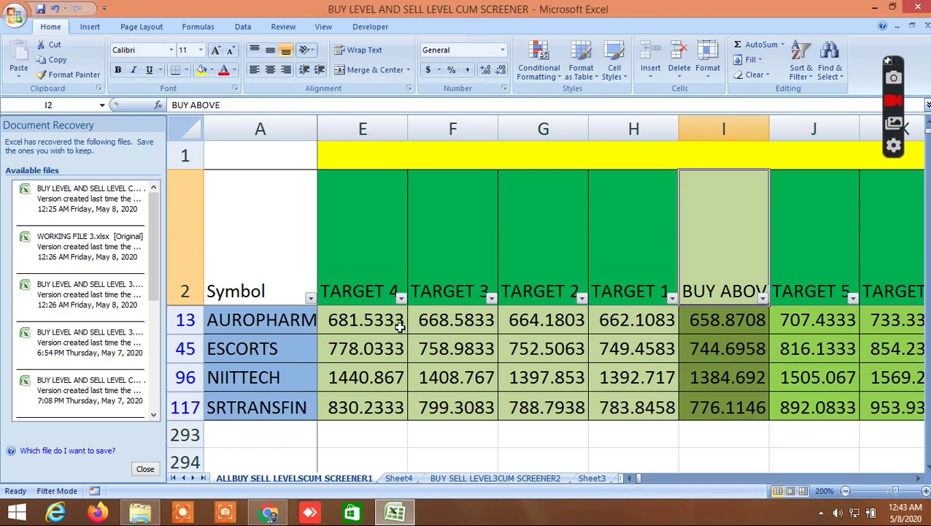
Scroll right past the sell targets, LTP conditions and second BUY ABOVE block to the EMA/DEMA columns
left_click(919, 480)
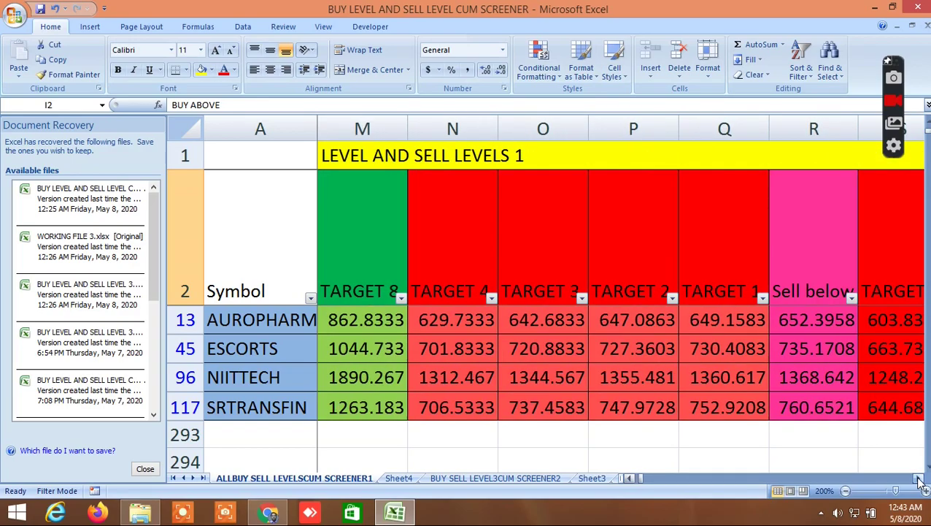
left_click(919, 479)
left_click(919, 480)
left_click(919, 480)
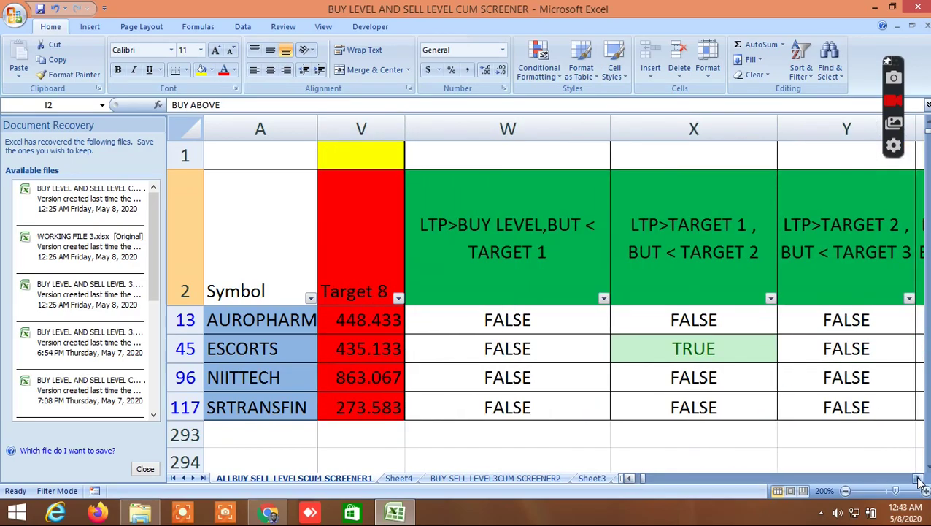
left_click(919, 479)
left_click(919, 480)
left_click(919, 480)
left_click(919, 480)
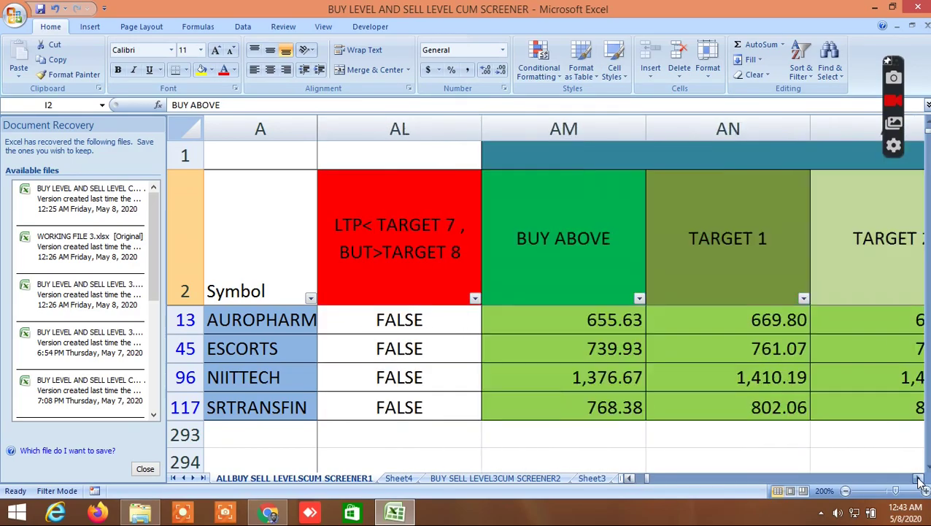
left_click(919, 480)
left_click(919, 480)
left_click(919, 480)
left_click(919, 480)
left_click(919, 480)
left_click(919, 479)
left_click(919, 479)
left_click(919, 479)
left_click(919, 480)
left_click(919, 480)
left_click(919, 480)
left_click(919, 479)
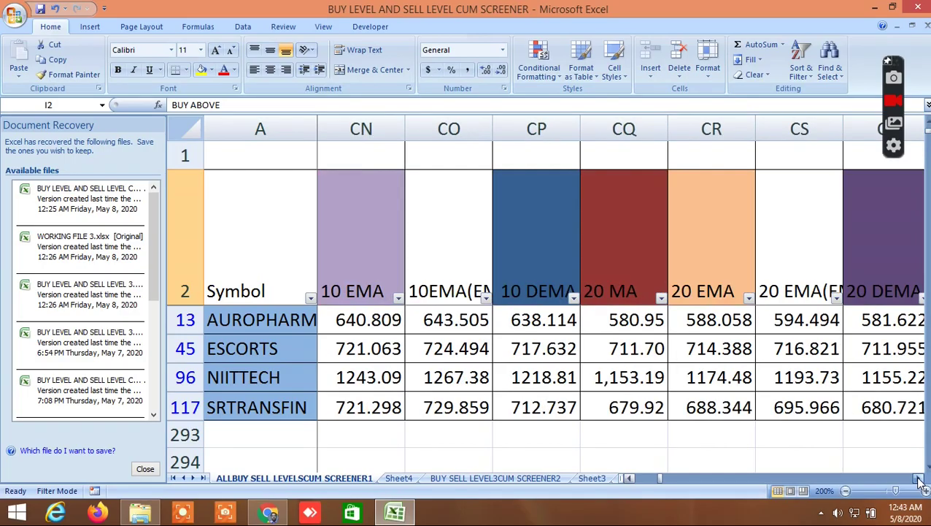
left_click(919, 479)
Continue right through the STDEV 1, NORMDIST 1 and PROBABILITY columns to MA 5–EMA 13
left_click(919, 480)
left_click(919, 479)
left_click(919, 480)
double_click(919, 480)
double_click(919, 480)
double_click(919, 480)
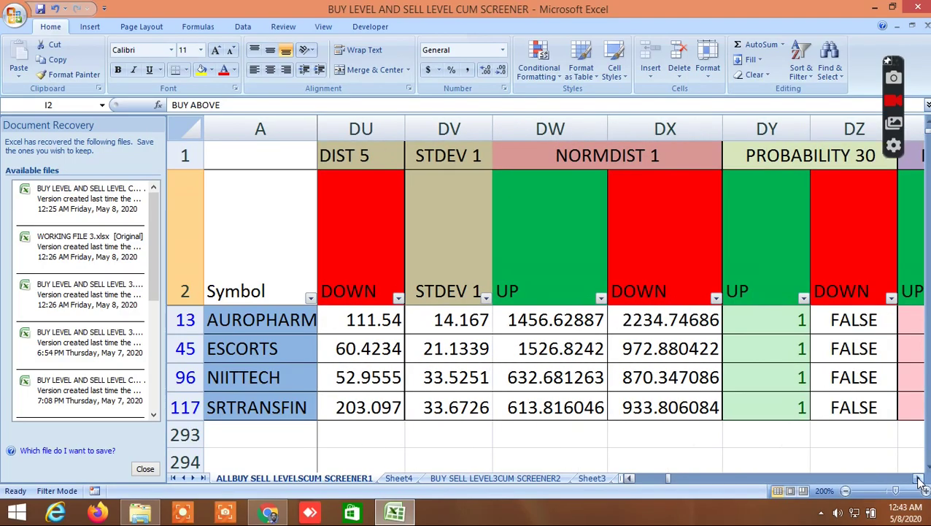
left_click(919, 480)
double_click(919, 480)
left_click(919, 479)
left_click(919, 480)
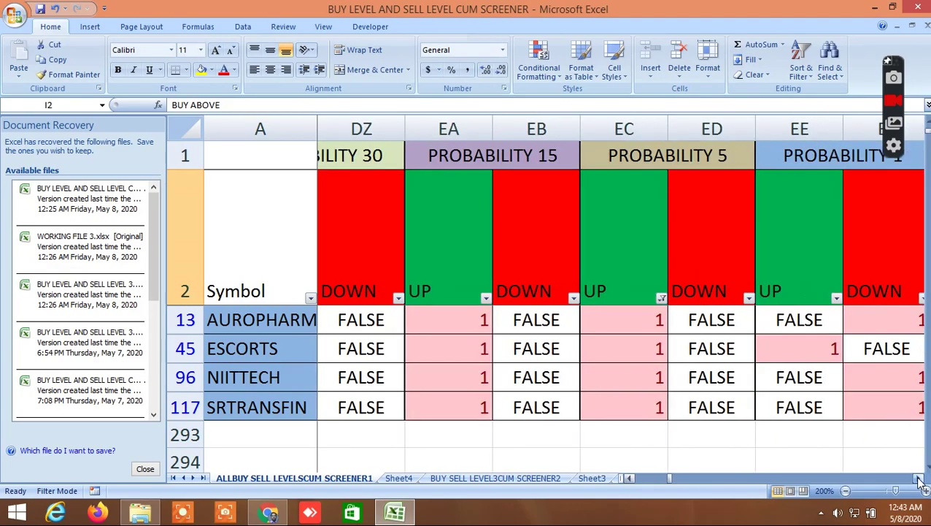
left_click(919, 480)
double_click(919, 480)
left_click(919, 480)
double_click(919, 480)
left_click(919, 480)
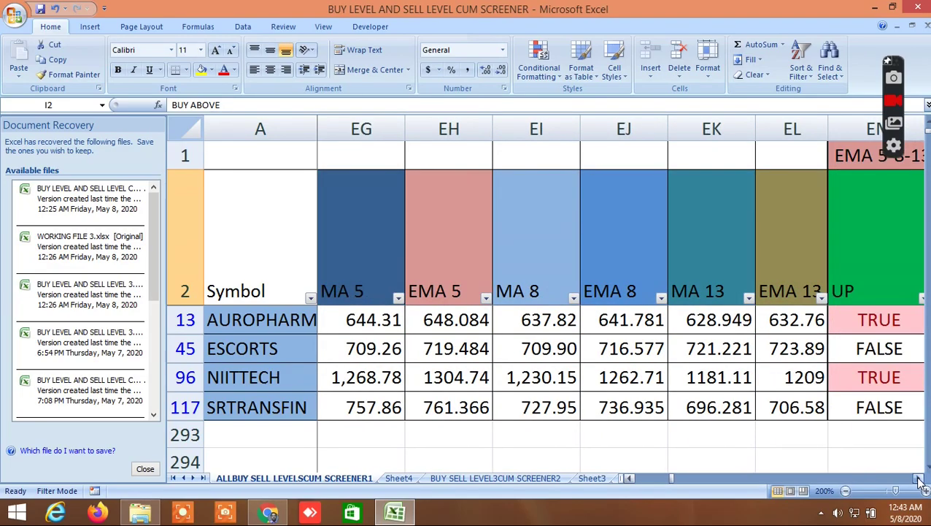
left_click(919, 479)
Scroll across the R1–R5 and S levels until the PIVOT POINT R1–S3 columns (FC–FH) are fully shown
double_click(919, 480)
double_click(919, 480)
left_click(919, 480)
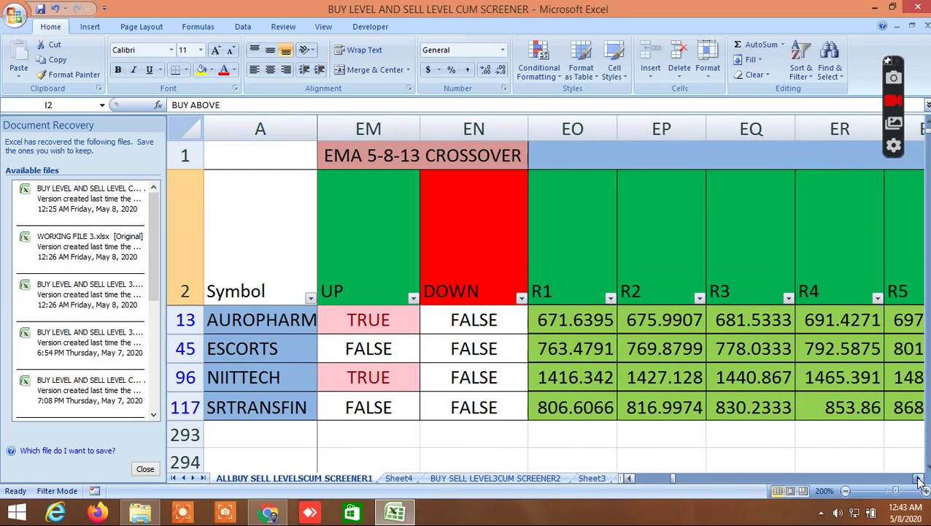
double_click(919, 479)
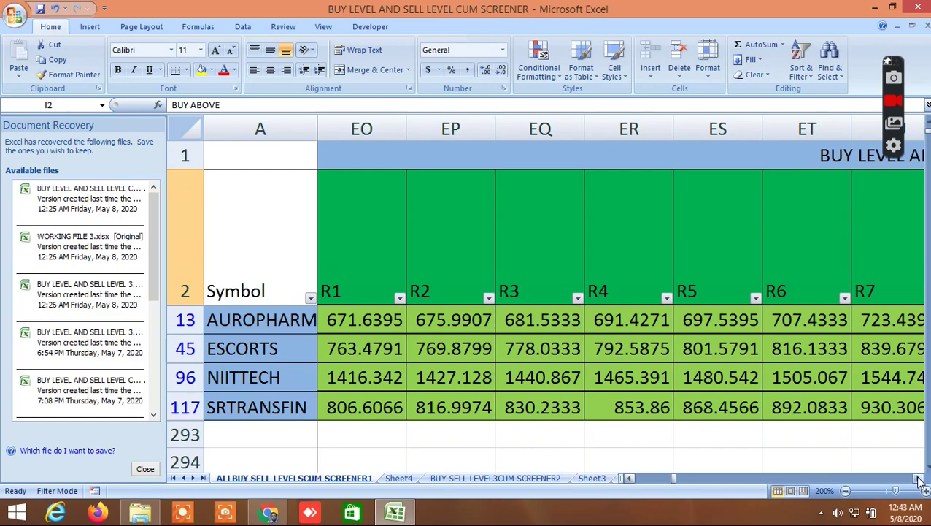
left_click(919, 480)
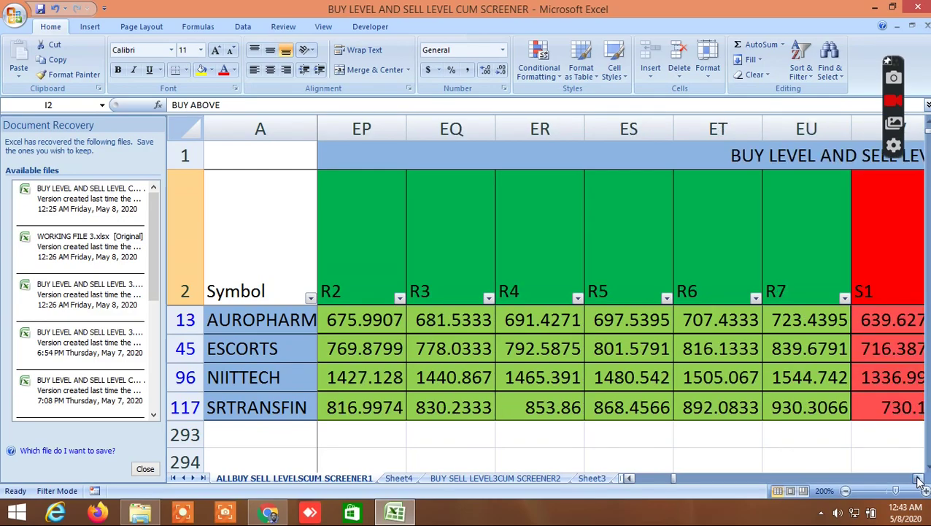
double_click(919, 480)
left_click(919, 480)
double_click(919, 480)
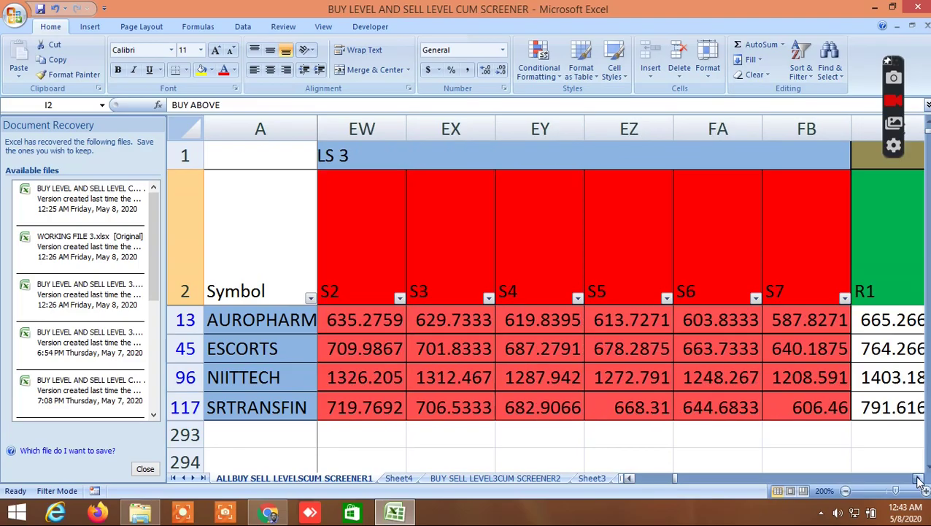
left_click(919, 479)
double_click(919, 479)
left_click(919, 480)
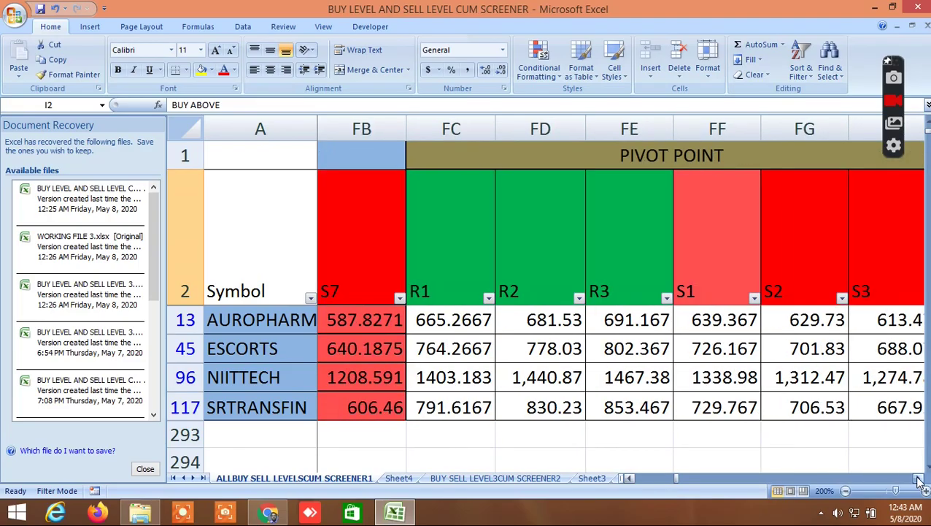
left_click(919, 479)
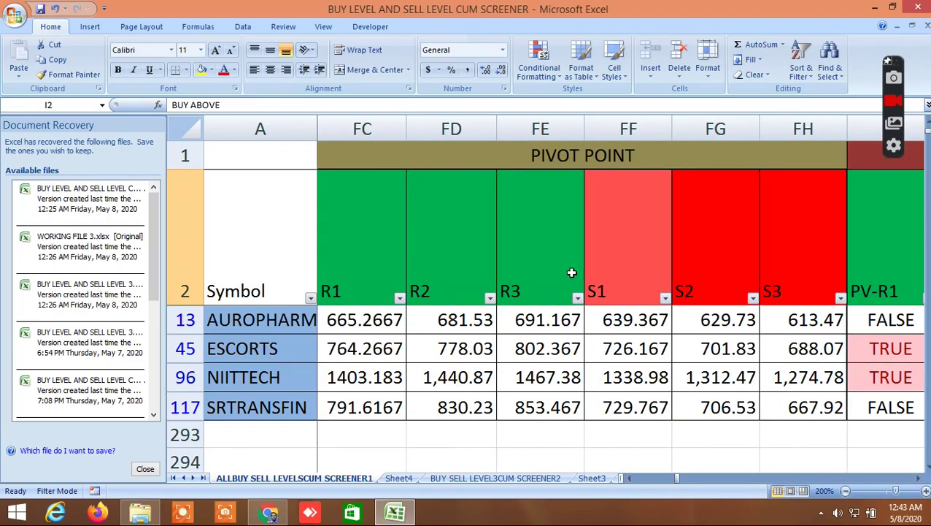
Scroll right through the Bollinger band checks and price channel columns past the Ichimoku cloud
left_click(919, 480)
left_click(919, 479)
left_click(919, 479)
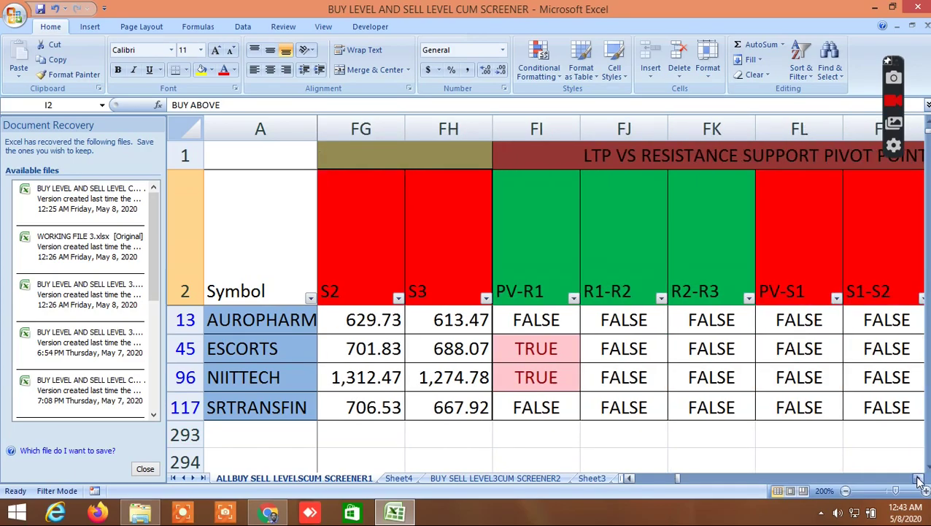
left_click(919, 479)
left_click(919, 479)
left_click(919, 480)
left_click(919, 480)
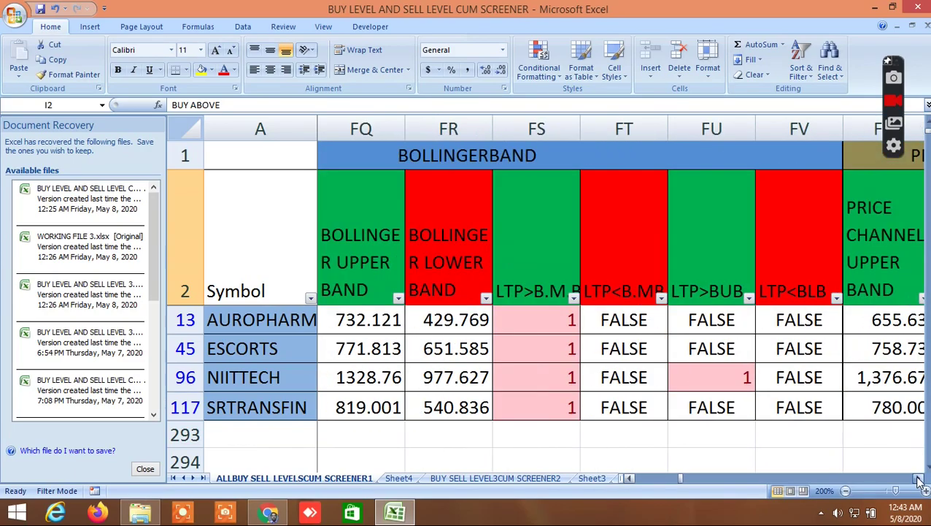
left_click(919, 479)
left_click(919, 479)
left_click(919, 480)
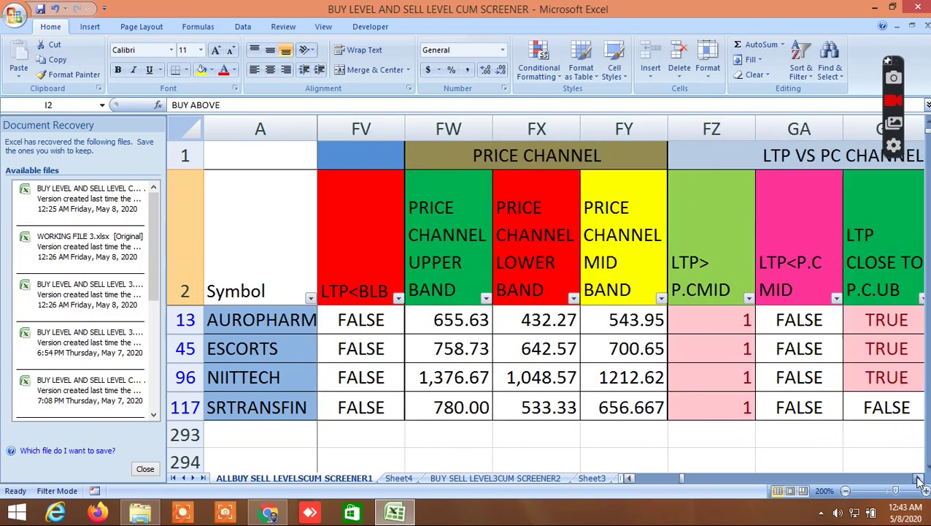
left_click(919, 479)
left_click(919, 479)
left_click(919, 479)
left_click(919, 480)
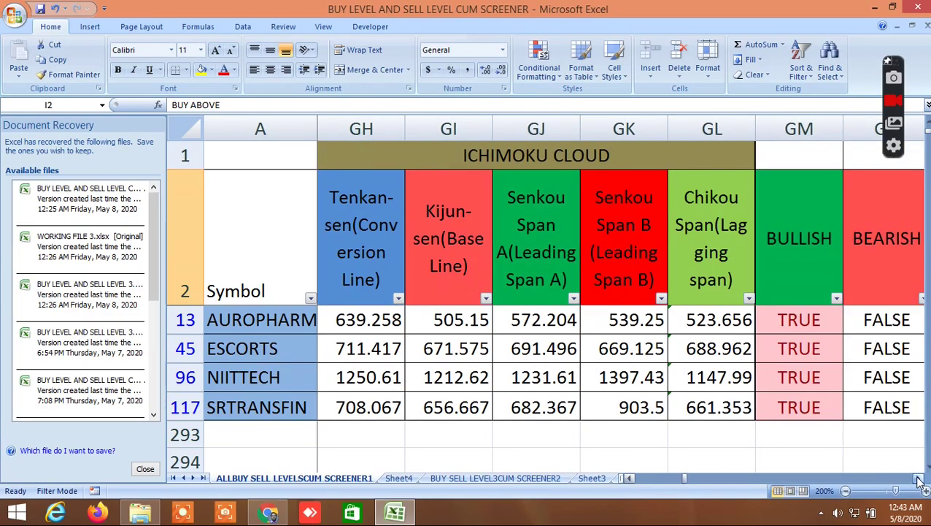
left_click(919, 479)
left_click(919, 480)
left_click(919, 480)
Continue past the TIRONE LEVEL and linear regression columns to PREVIOUS BREAKOUT and RESISTANCE
left_click(919, 480)
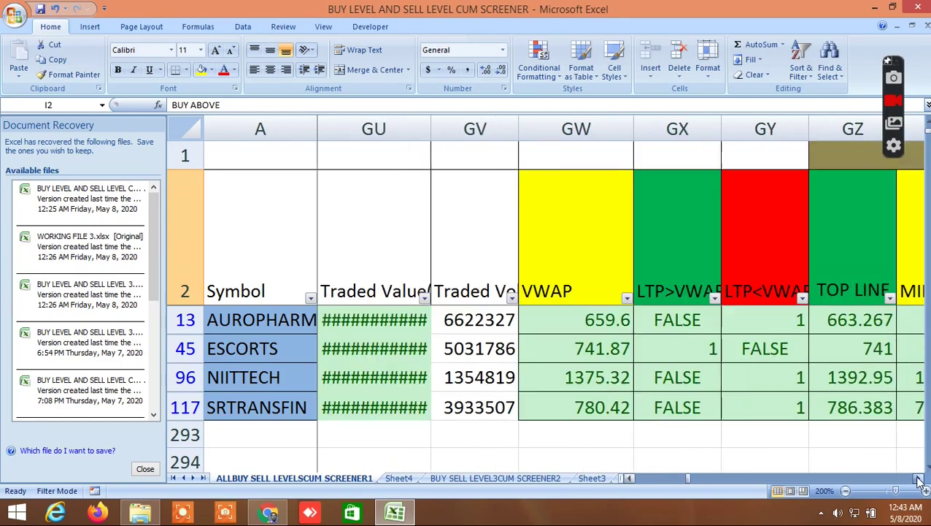
left_click(919, 479)
left_click(919, 480)
left_click(919, 479)
left_click(919, 479)
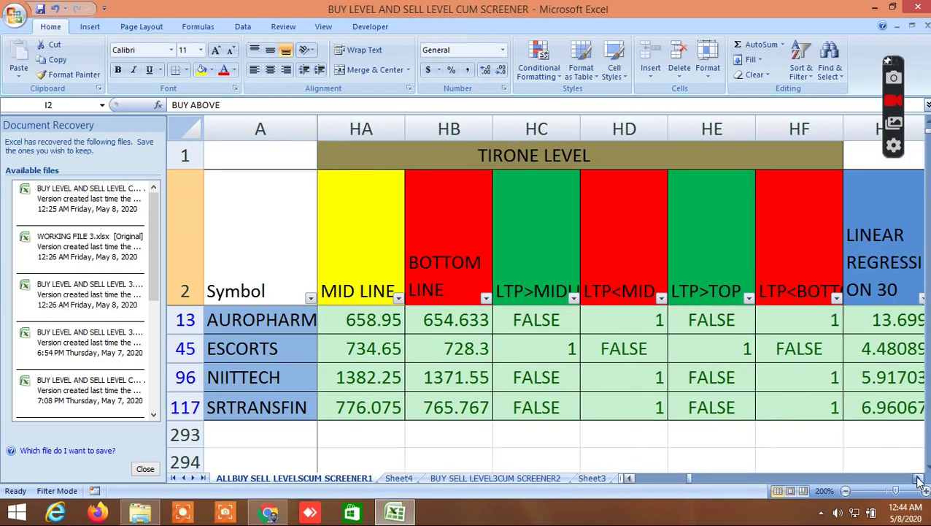
left_click(919, 479)
left_click(919, 480)
left_click(919, 480)
left_click(919, 480)
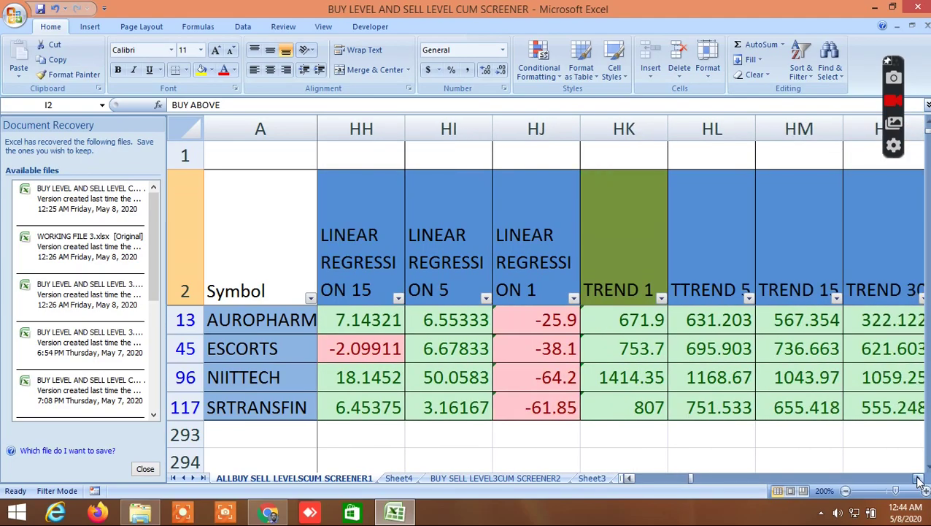
left_click(918, 480)
left_click(919, 479)
left_click(919, 479)
left_click(919, 479)
left_click(919, 480)
left_click(919, 480)
left_click(919, 480)
left_click(919, 480)
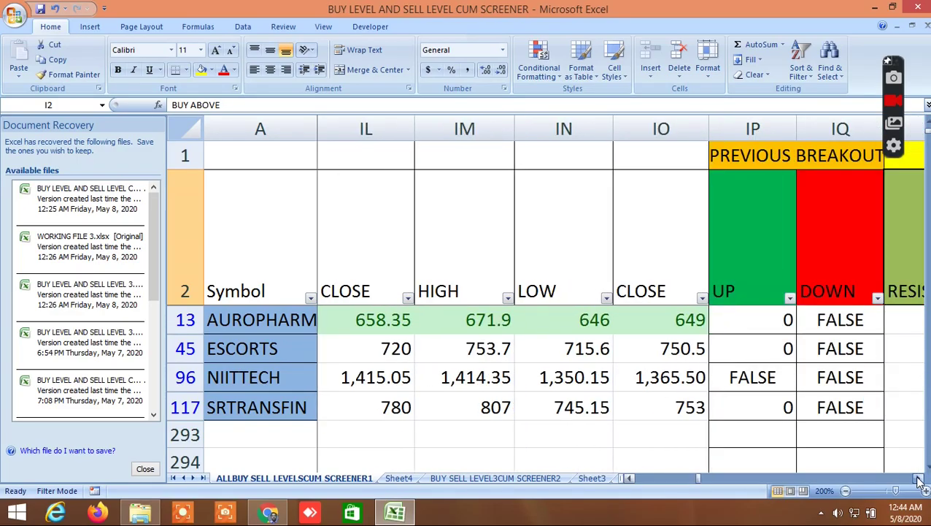
left_click(919, 479)
left_click(919, 480)
left_click(919, 480)
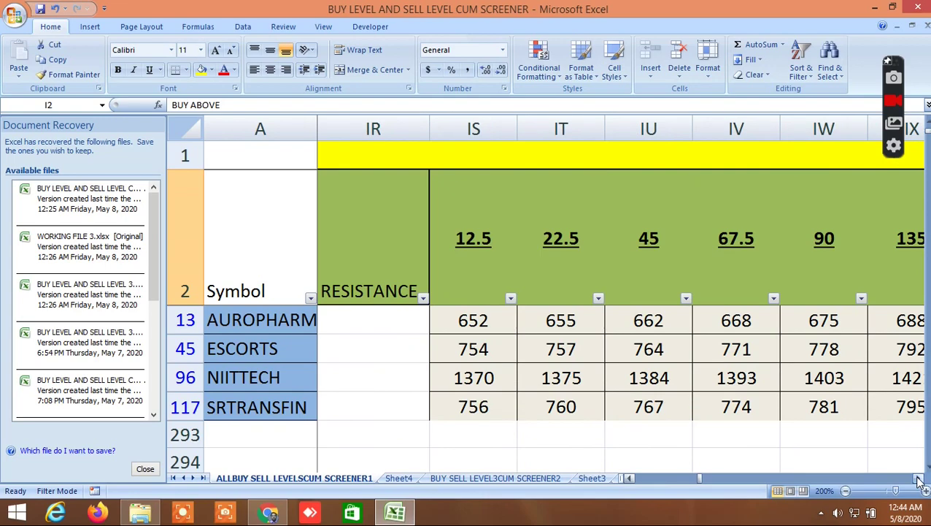
Scroll through the Gann angle columns to the Gann square of 9 R levels
left_click(919, 480)
double_click(919, 480)
left_click(919, 479)
triple_click(919, 480)
left_click(919, 479)
double_click(919, 480)
left_click(919, 480)
left_click(919, 479)
double_click(919, 479)
double_click(919, 480)
left_click(919, 479)
double_click(919, 479)
double_click(919, 480)
double_click(919, 480)
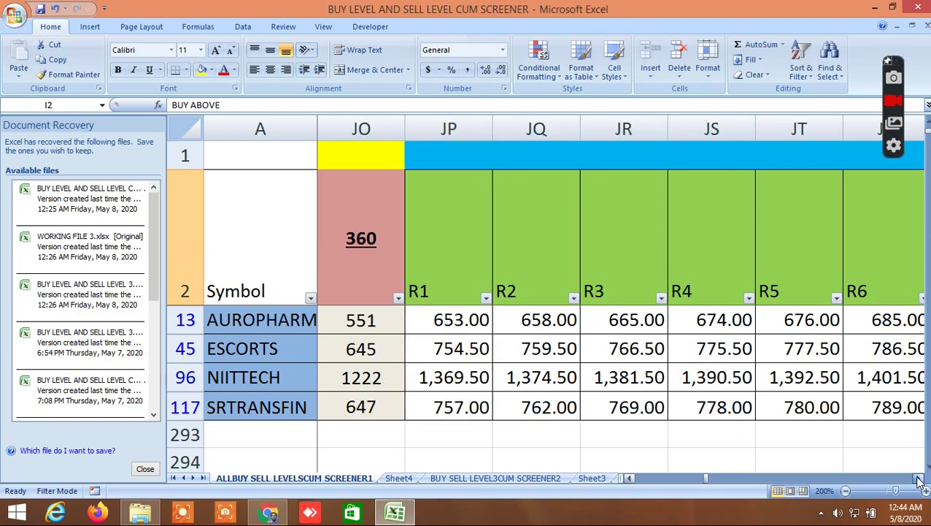
left_click(919, 480)
Move past the Gann S1–s9 columns to HR+3, HR+2, HR+1 and HIGHEST RESISTANCE (KK–KP)
left_click(919, 479)
left_click(919, 480)
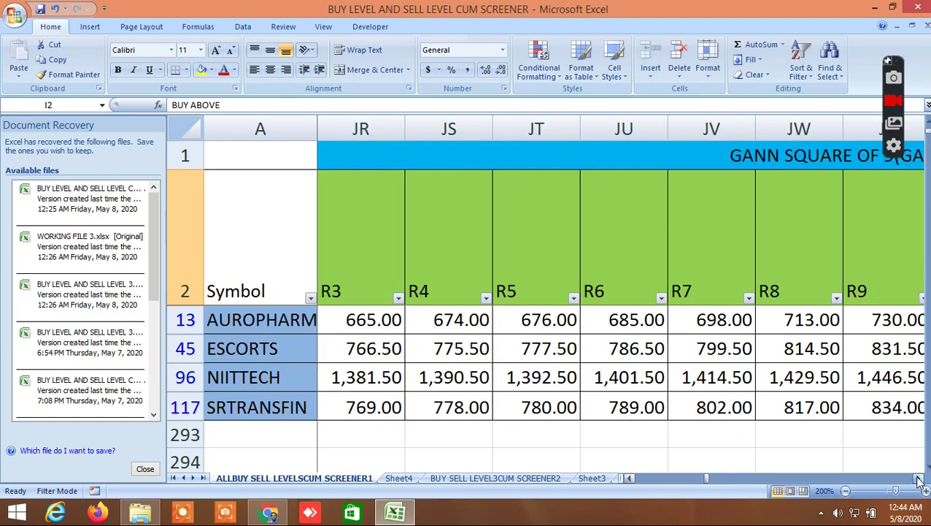
left_click(919, 479)
double_click(919, 479)
left_click(919, 480)
left_click(919, 480)
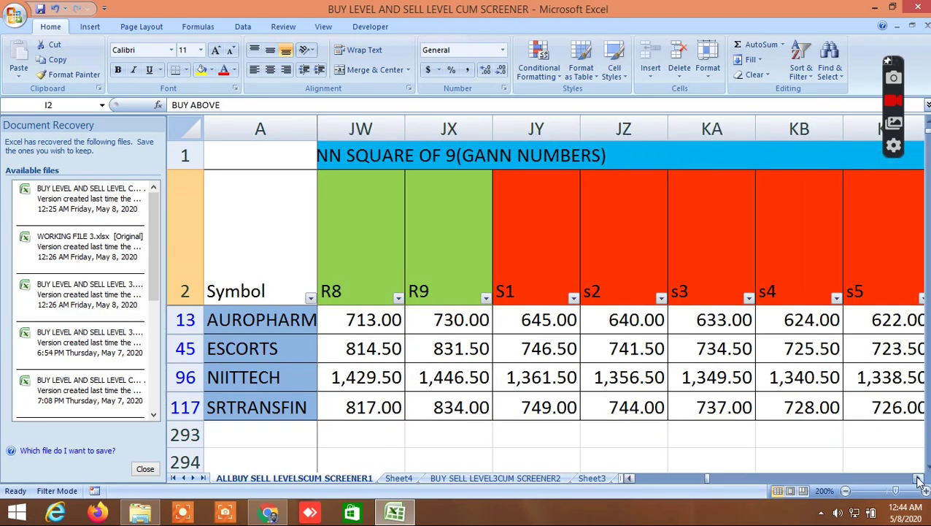
double_click(919, 480)
triple_click(919, 480)
triple_click(919, 479)
left_click(919, 480)
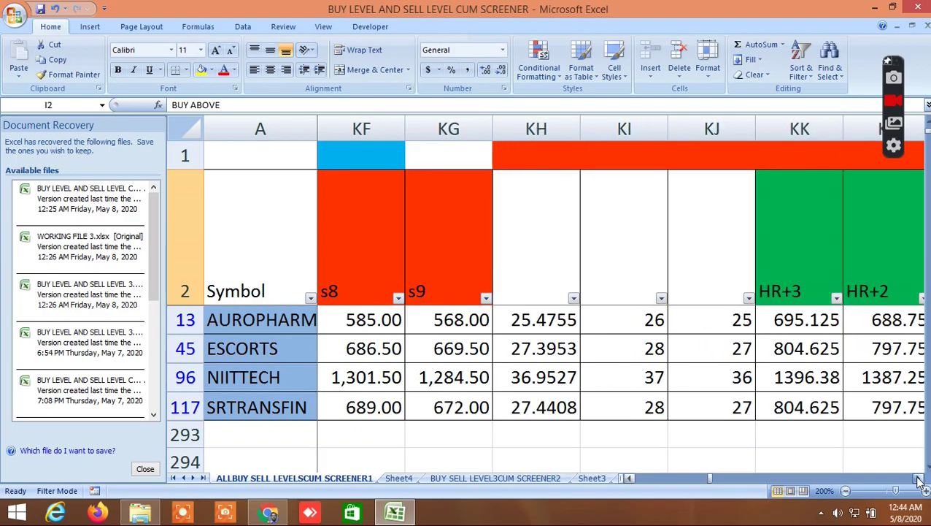
triple_click(919, 480)
double_click(919, 479)
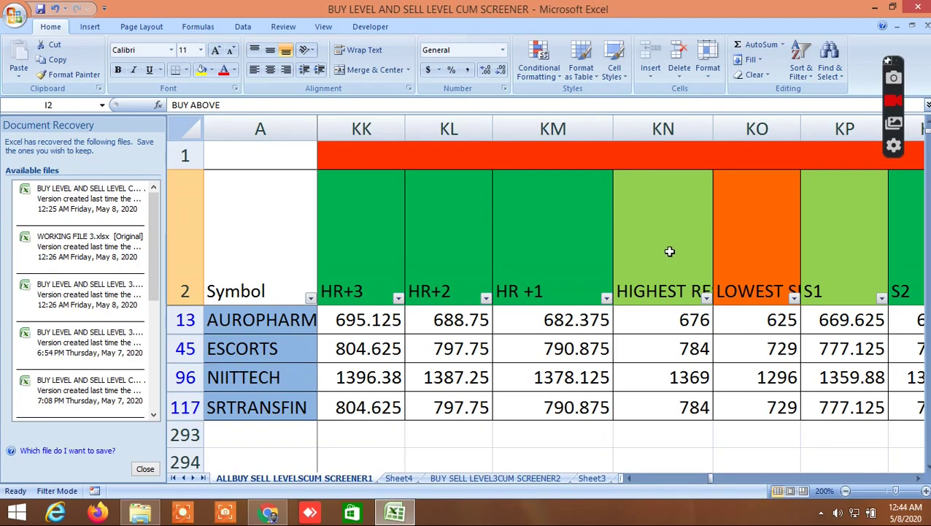
Read the KN2 and KO2 resistance/support headers, then scroll to the Murrey range flags in MO–MT
left_click(669, 250)
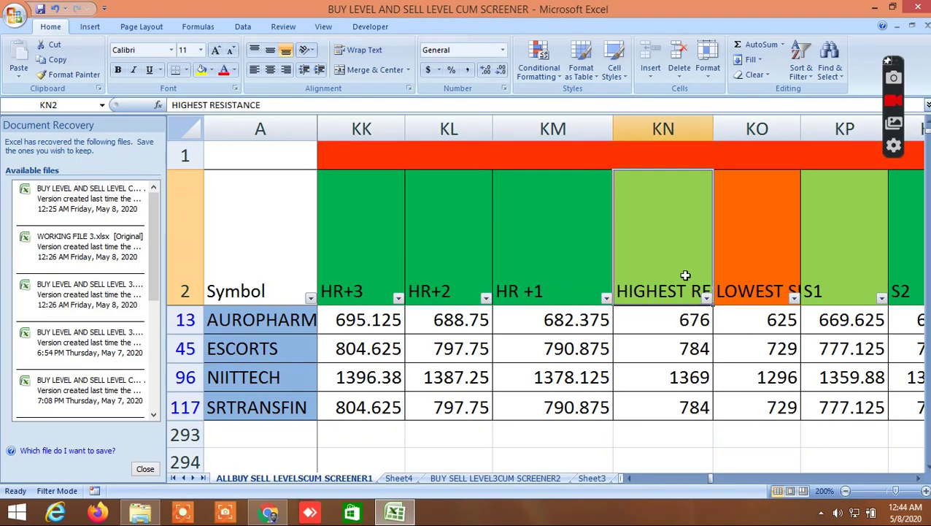
left_click(760, 254)
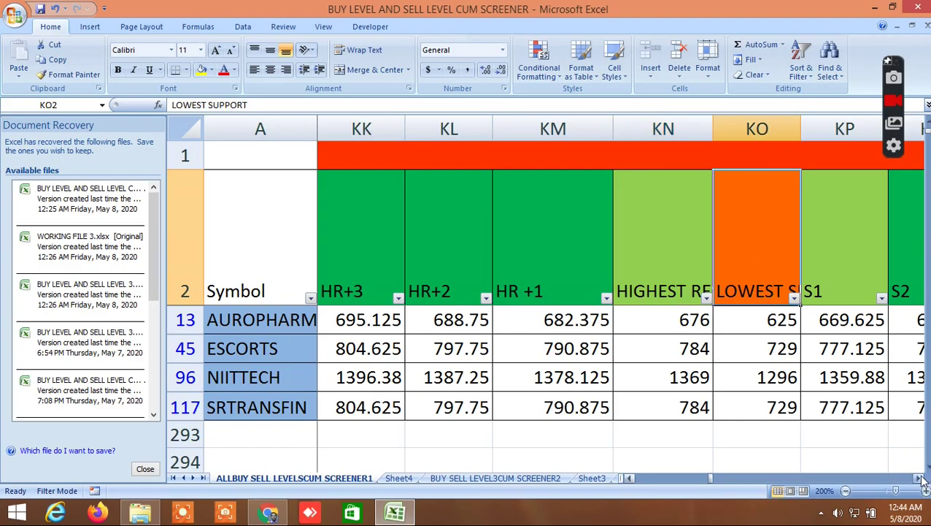
left_click_drag(708, 478, 603, 489)
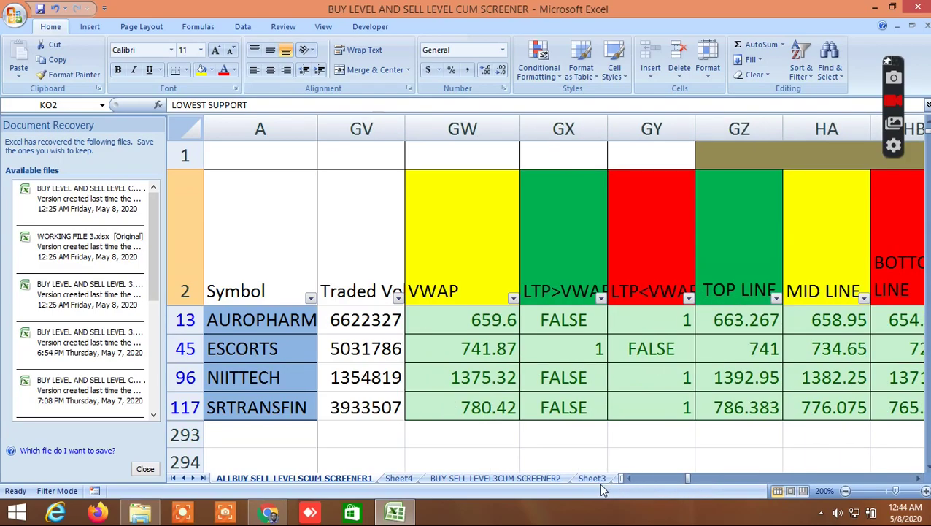
mouse_move(686, 479)
left_mouse_down()
mouse_move(629, 482)
mouse_move(686, 479)
mouse_move(713, 491)
left_mouse_up()
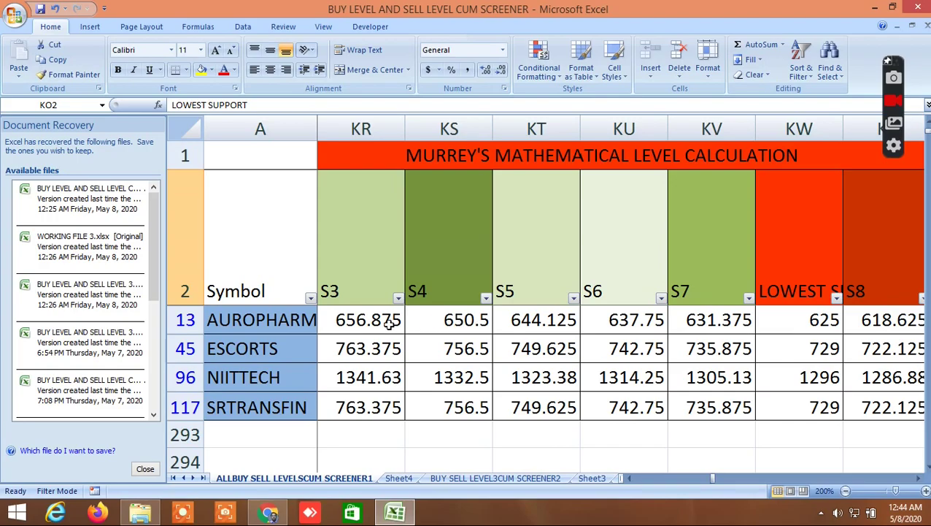
double_click(630, 478)
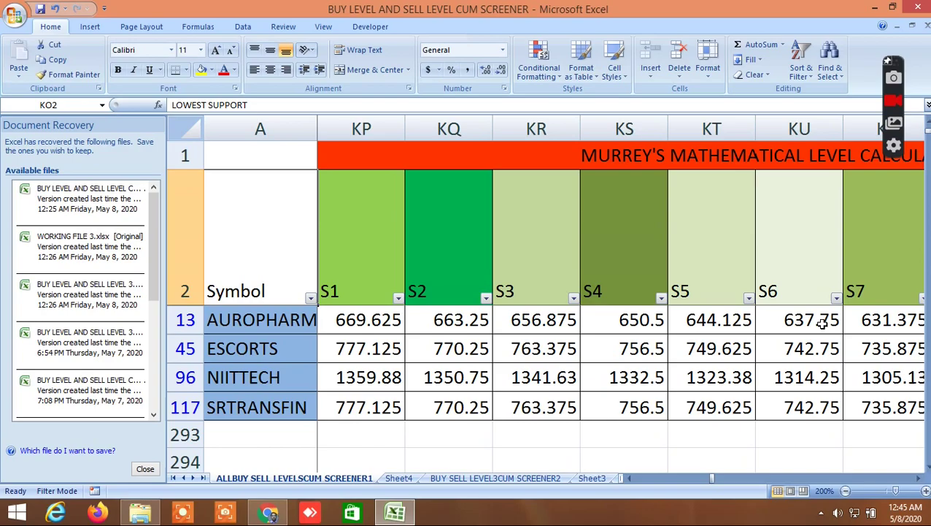
left_click_drag(919, 478, 920, 480)
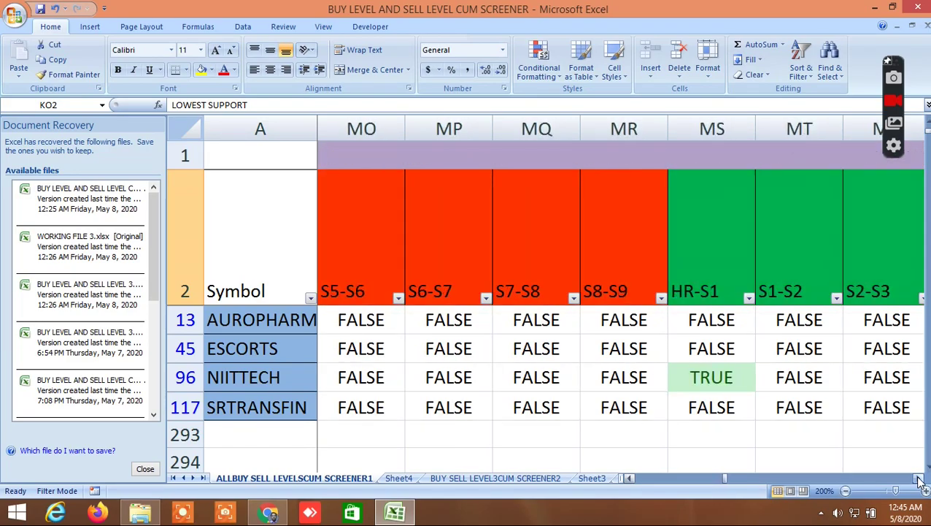
Scroll right past the Murrey checks and 45/90 degree levels to GAN DEGREE and TIME TO REVERSE (NM–NR)
left_click(918, 478)
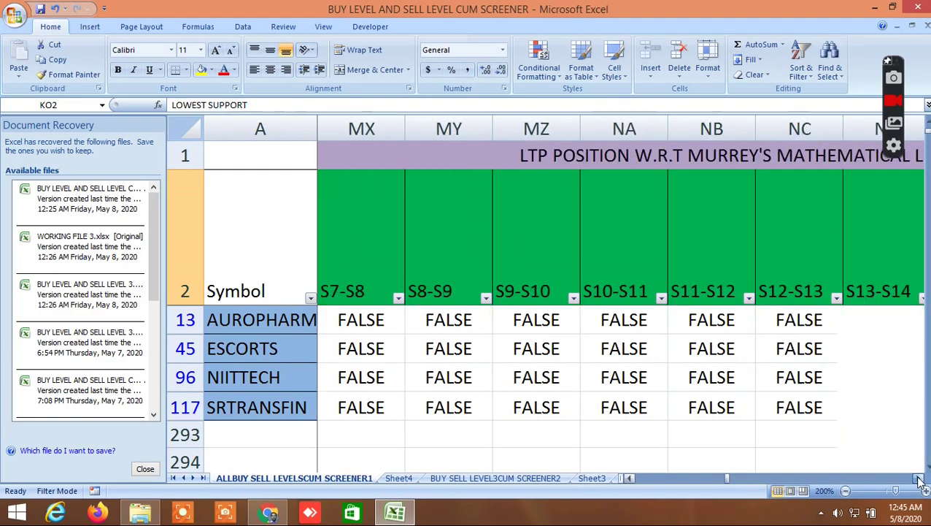
left_click(918, 478)
left_click(918, 479)
left_click(918, 478)
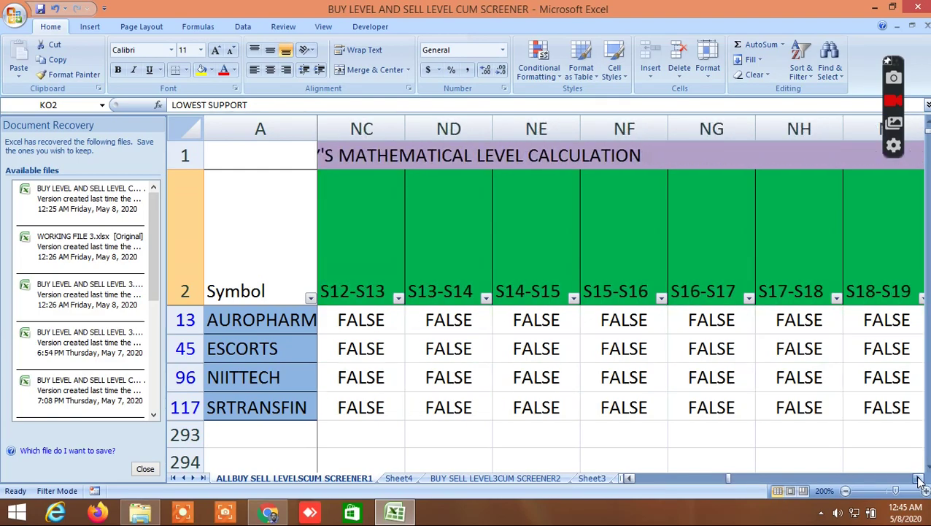
left_click(918, 479)
left_click(918, 478)
left_click(918, 478)
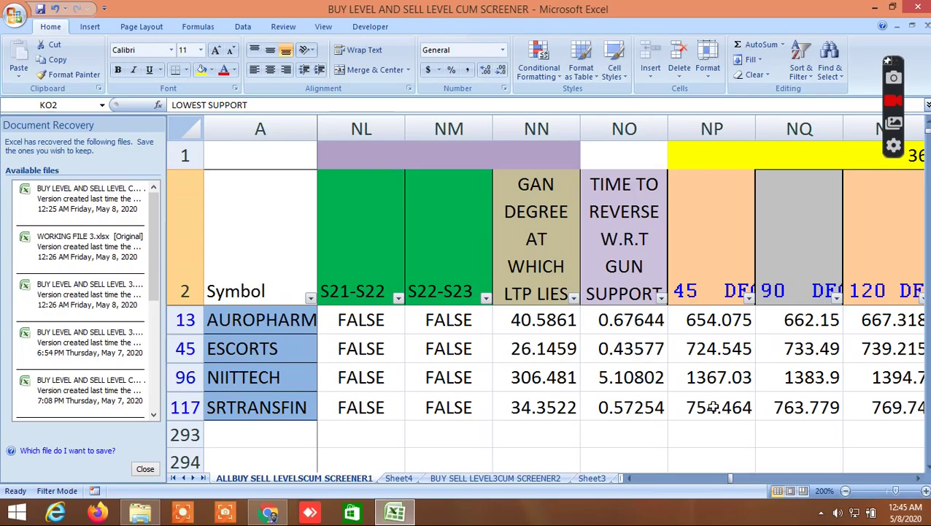
left_click(919, 478)
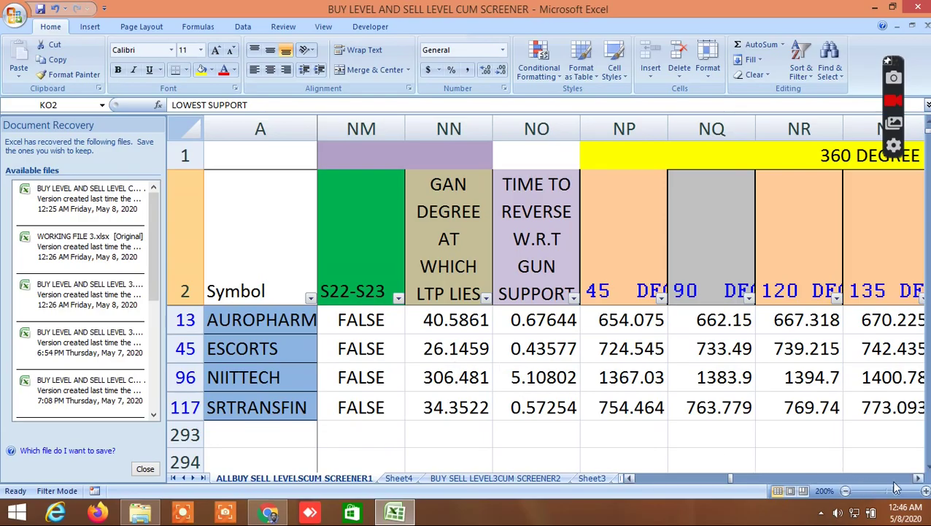
Scroll right through the 360 DEGREE price levels to the END OF FIRST CYCLE column OJ
left_click(919, 479)
left_click(919, 479)
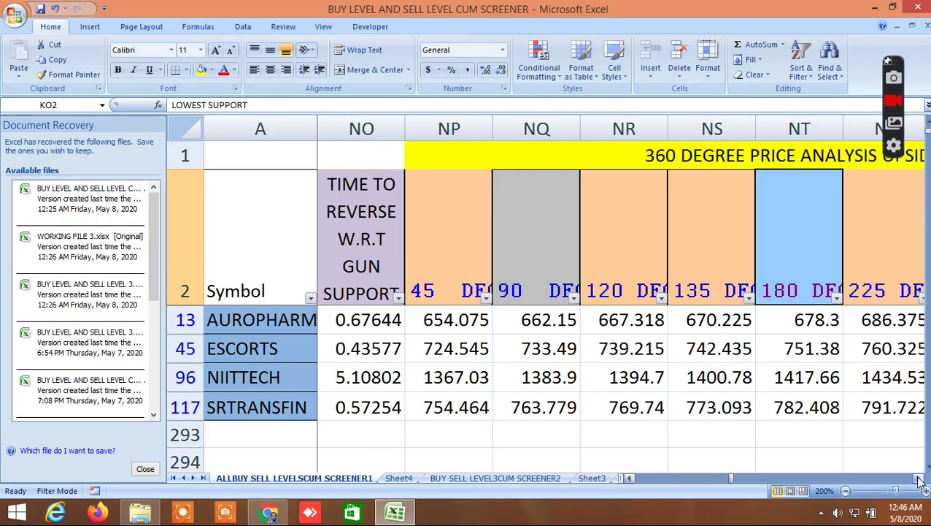
left_click(919, 479)
left_click(919, 480)
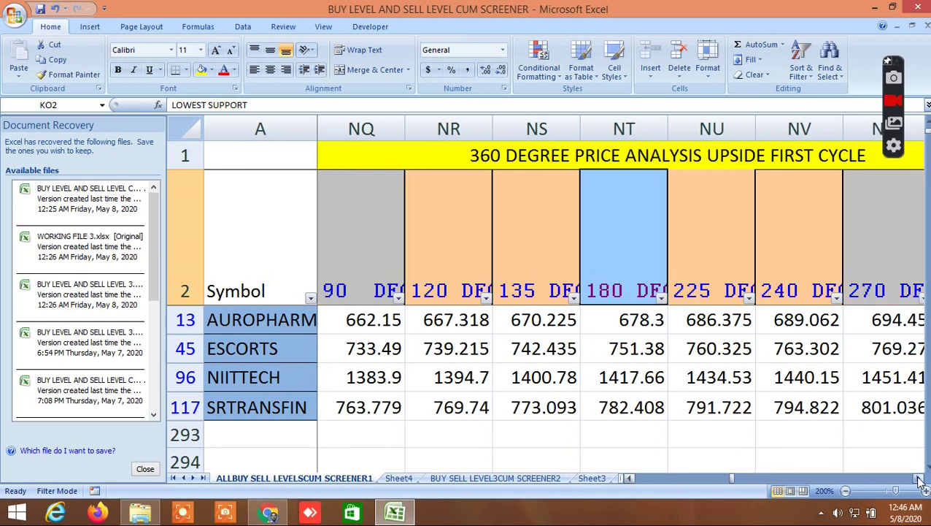
left_click(919, 479)
left_click(919, 479)
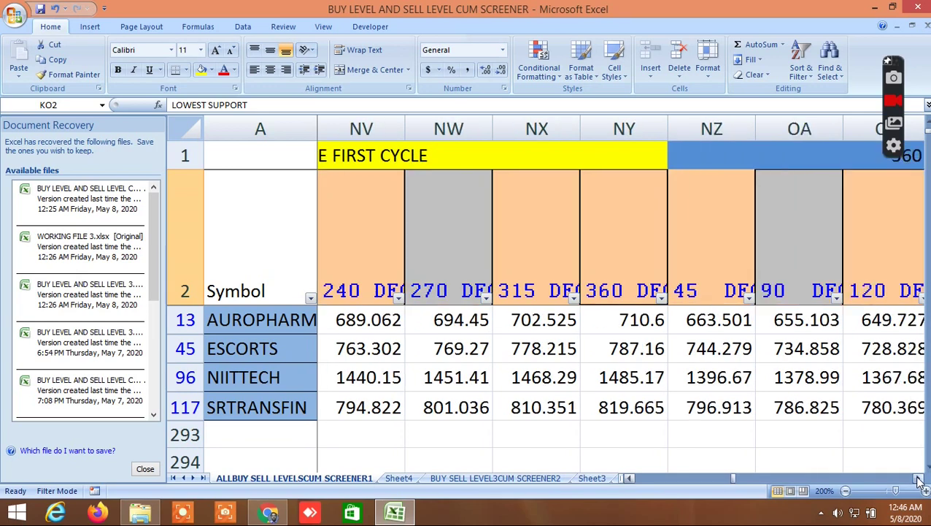
left_click(919, 480)
left_click(919, 480)
left_click(919, 479)
left_click(919, 480)
left_click(918, 479)
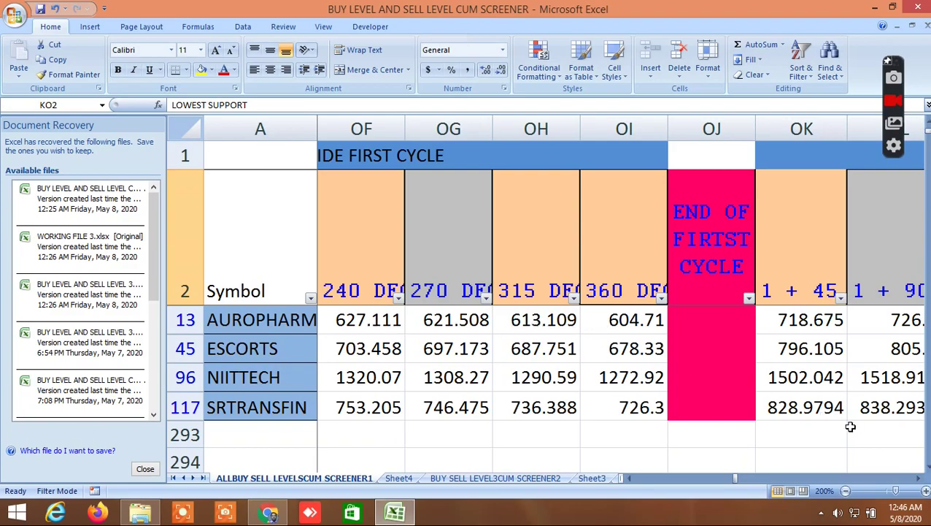
Scroll right past the second and third cycles and Gann square of 12 targets to columns SE–SJ
left_click(918, 478)
left_click(918, 478)
left_click(918, 478)
left_click(918, 478)
left_click(918, 478)
left_click(918, 478)
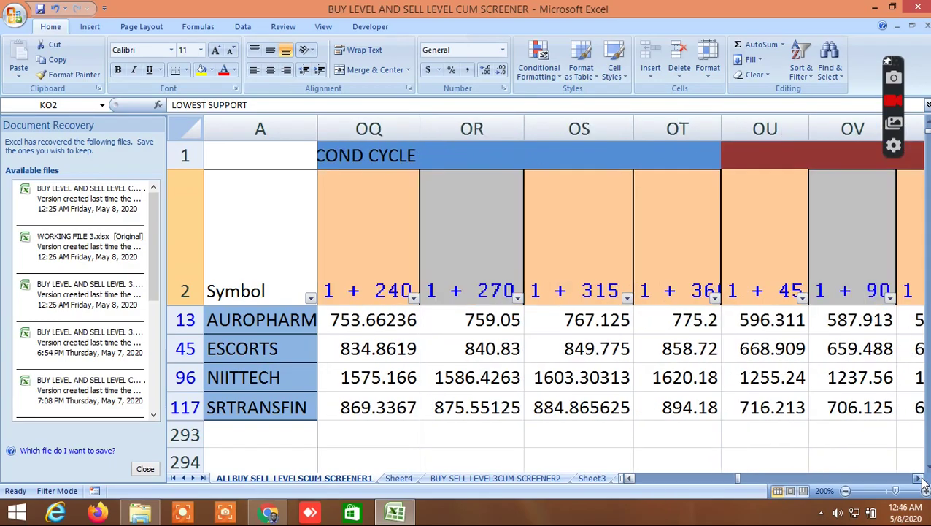
left_click(918, 478)
left_click(918, 478)
left_click(919, 478)
left_click(918, 478)
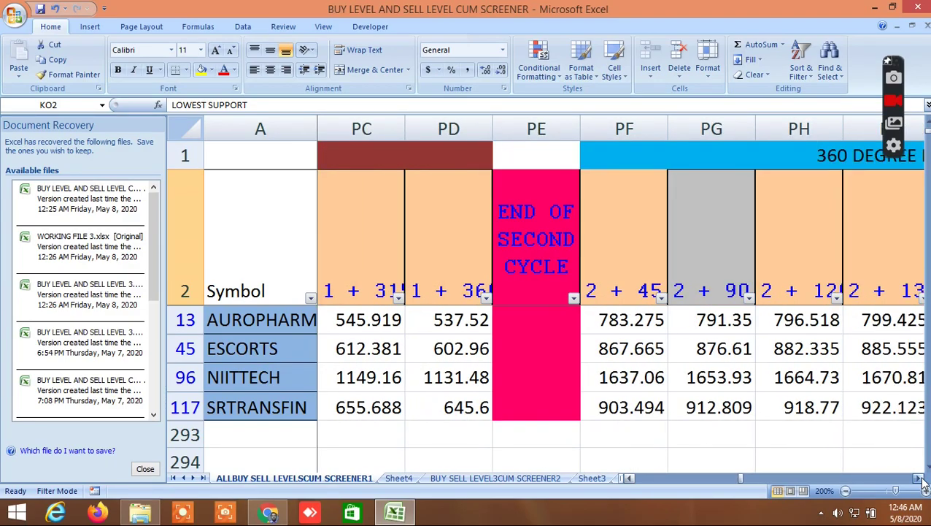
left_click(918, 478)
left_click(918, 478)
left_click(918, 478)
left_click(918, 478)
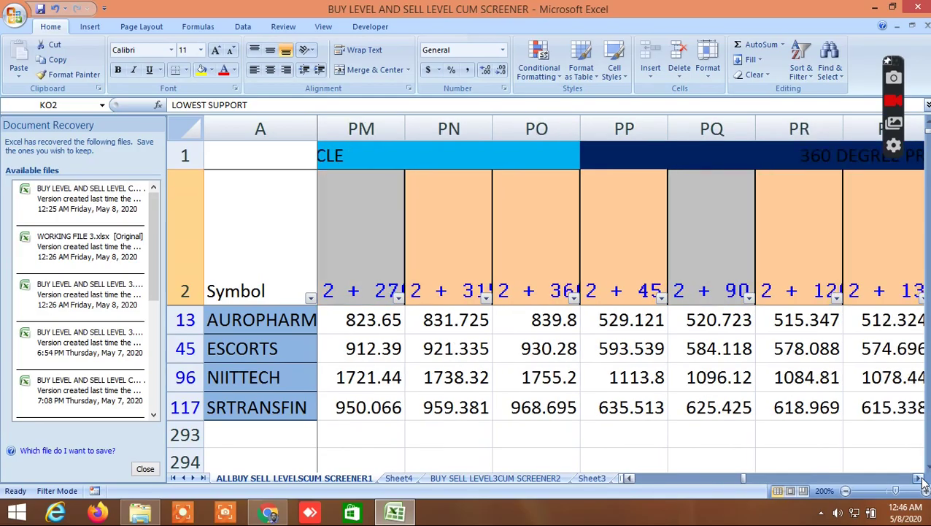
left_click(918, 479)
left_click(918, 478)
left_click(918, 478)
left_click(918, 478)
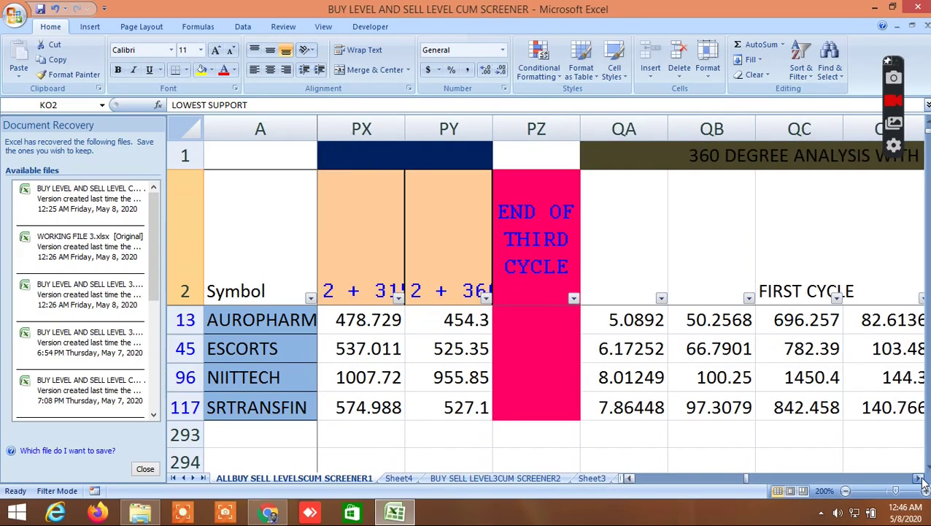
left_click(919, 478)
left_click(919, 478)
left_click(918, 478)
left_click(918, 478)
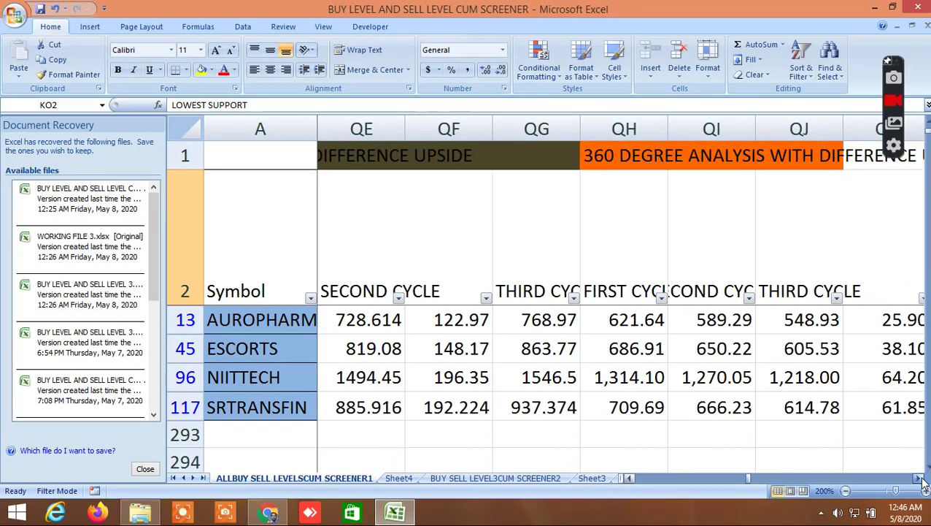
left_click(918, 478)
left_click(918, 478)
left_click(919, 478)
left_click(918, 478)
left_click(919, 479)
left_click(918, 479)
left_click(918, 478)
left_click(919, 478)
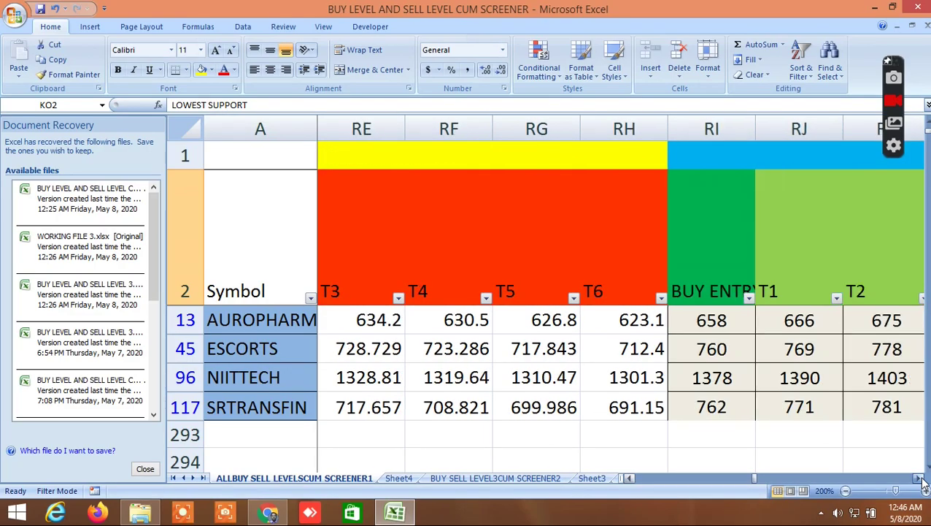
left_click(918, 479)
left_click(918, 478)
left_click(918, 478)
left_click(918, 478)
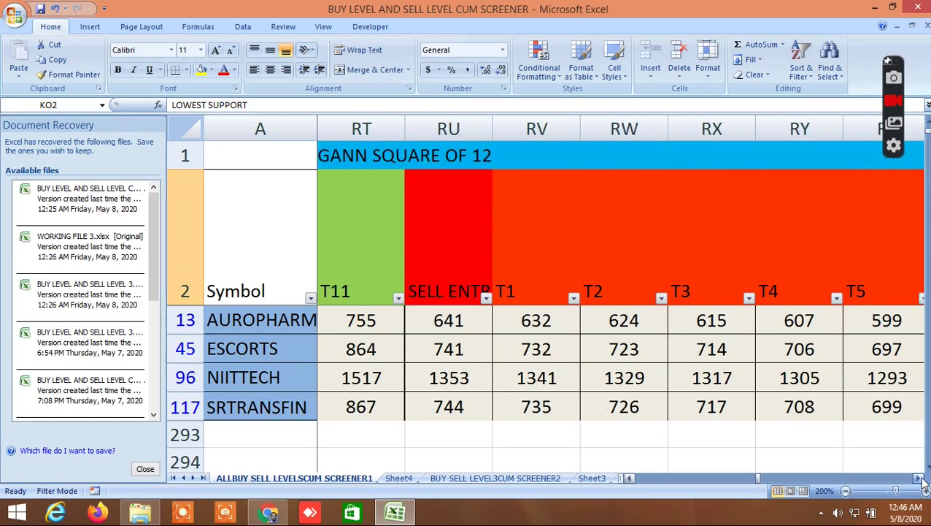
left_click(918, 478)
left_click(919, 478)
left_click(918, 478)
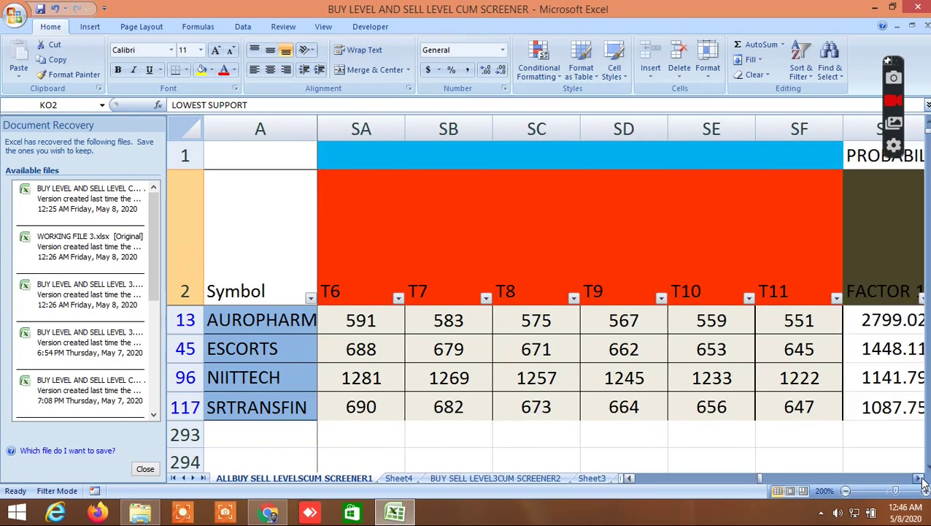
left_click(918, 478)
left_click(918, 478)
left_click(918, 478)
left_click(918, 478)
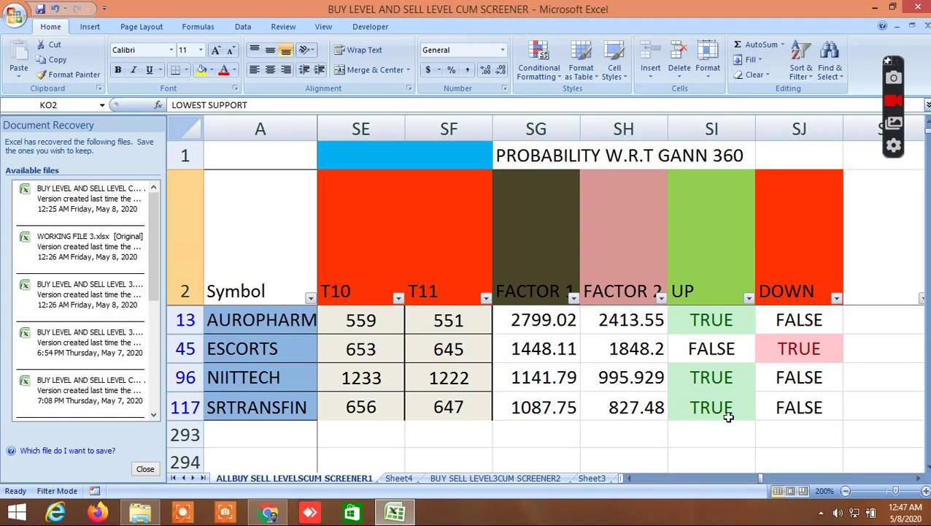
Return to column A, turn off the Data filter, and scroll down to the BANKNIFTY, NIFTY and FUTURES rows
left_click_drag(761, 480, 664, 480)
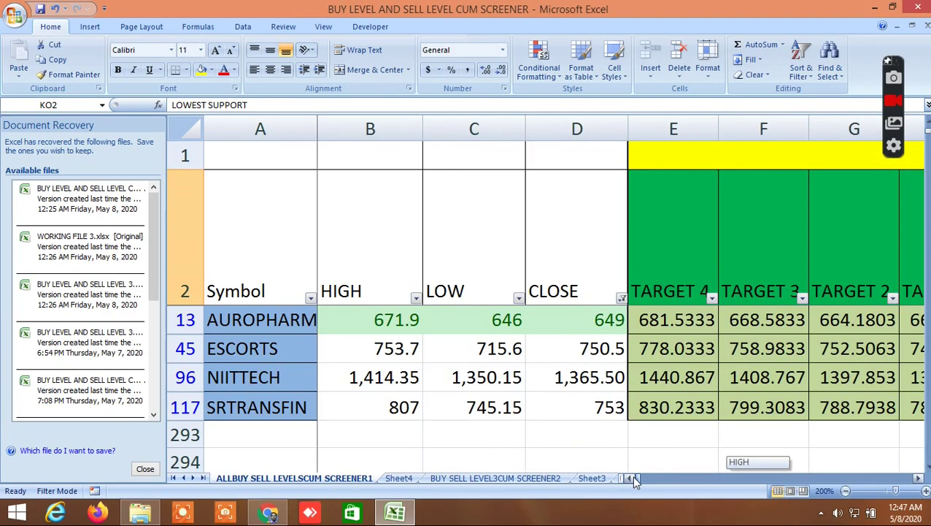
left_click_drag(664, 481, 632, 481)
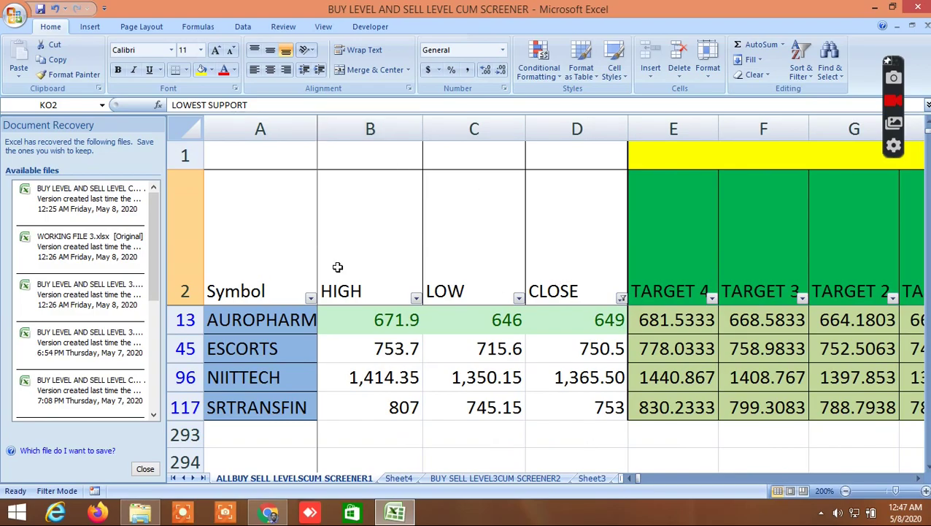
left_click(243, 27)
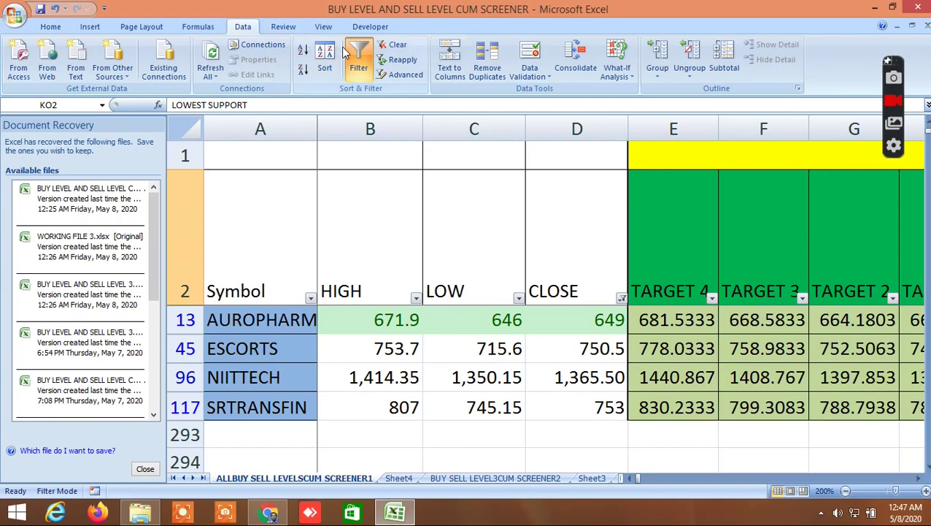
left_click(358, 64)
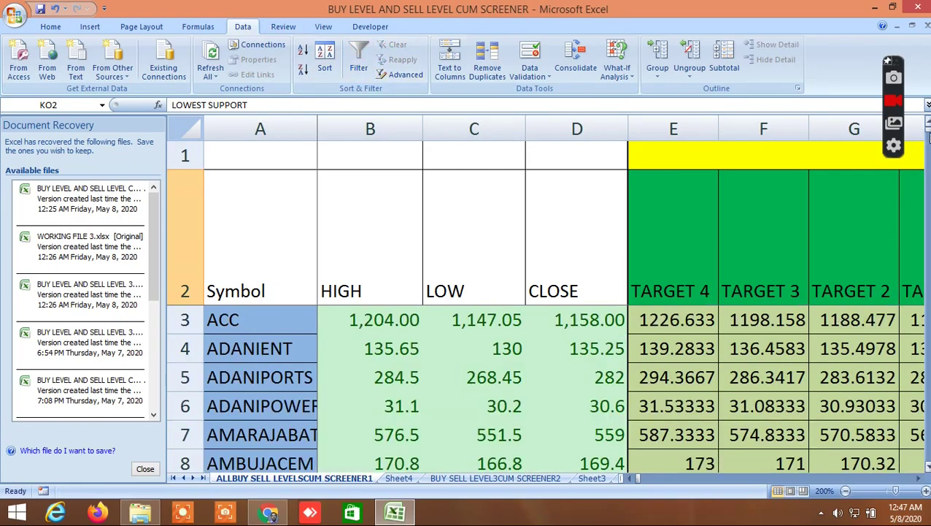
left_click_drag(929, 130, 929, 152)
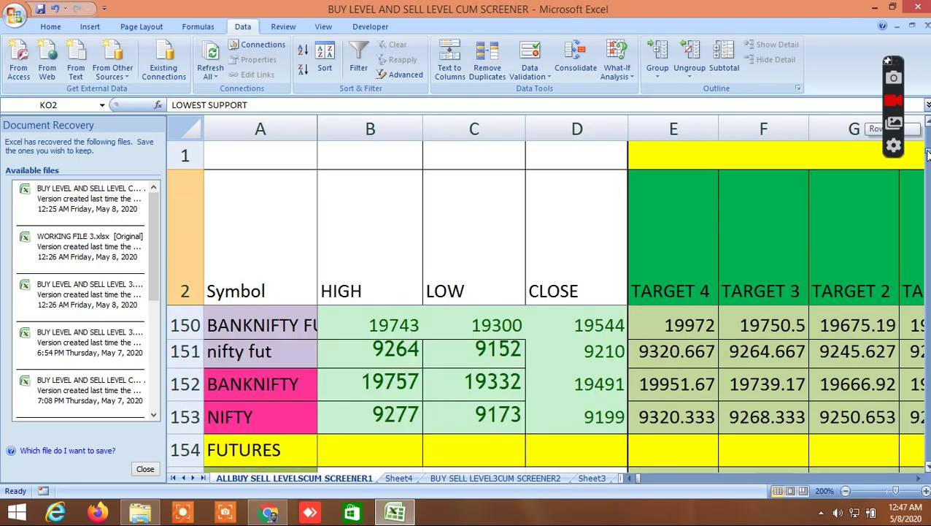
Scroll right to TARGET 5–8, then return to column B and up to the ALUMINIUM commodity rows
left_click(921, 480)
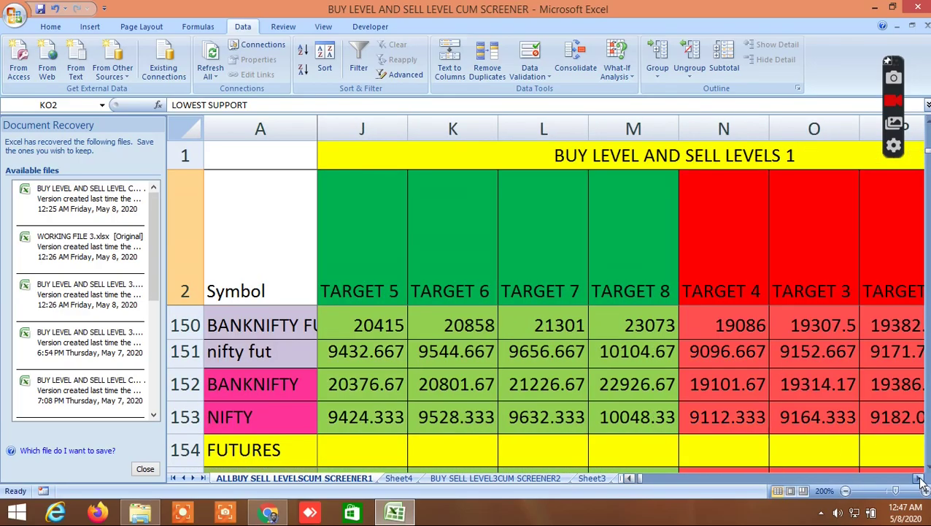
left_click_drag(921, 480, 922, 481)
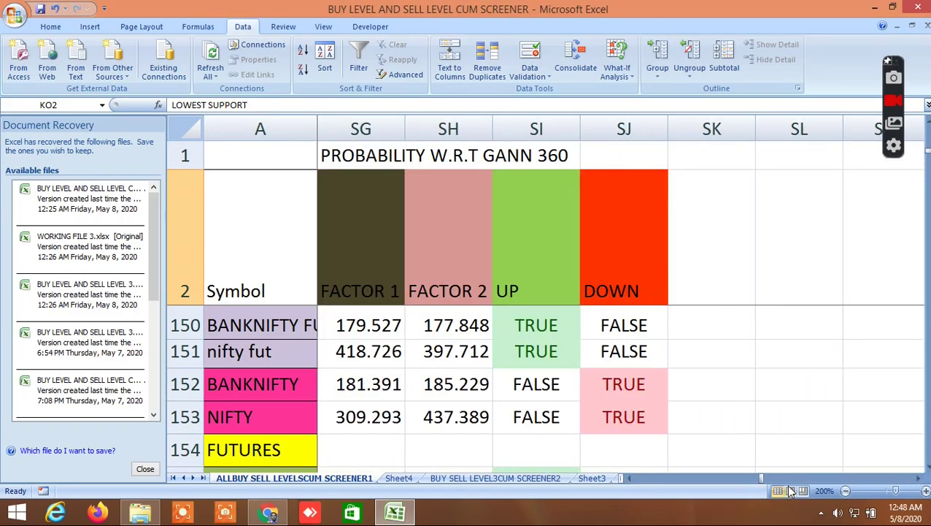
left_click_drag(763, 481, 617, 476)
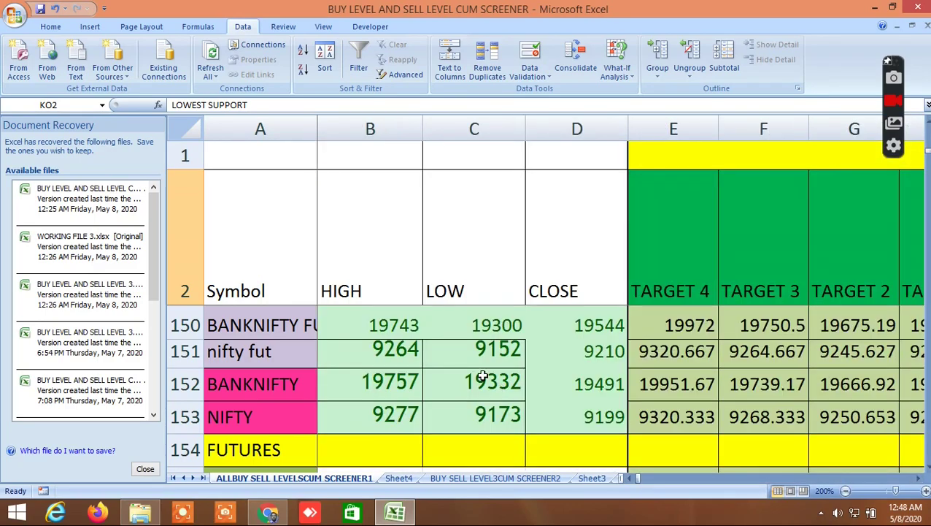
scroll(483, 375, "up", 1)
scroll(482, 376, "up", 1)
scroll(482, 375, "up", 1)
scroll(483, 374, "up", 1)
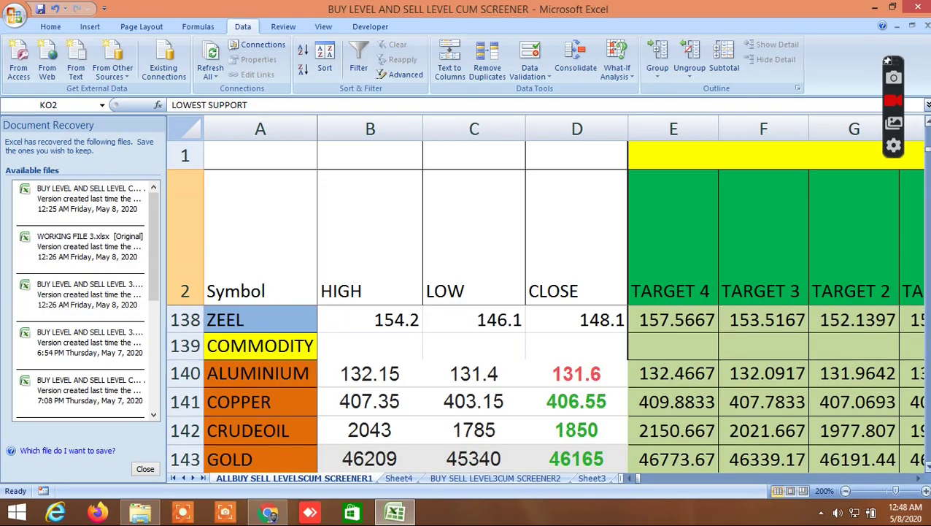
scroll(544, 387, "down", 1)
scroll(544, 387, "down", 1)
left_click_drag(921, 483, 922, 483)
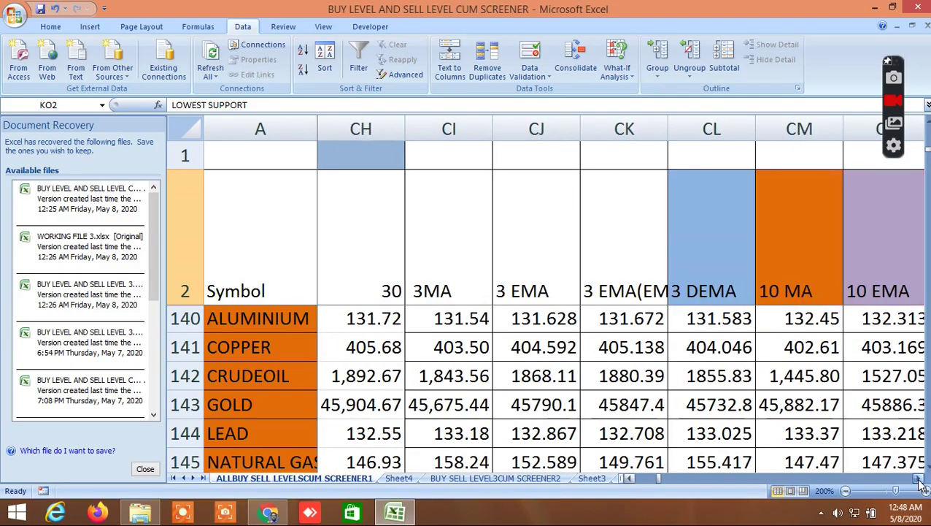
left_click_drag(921, 482, 922, 484)
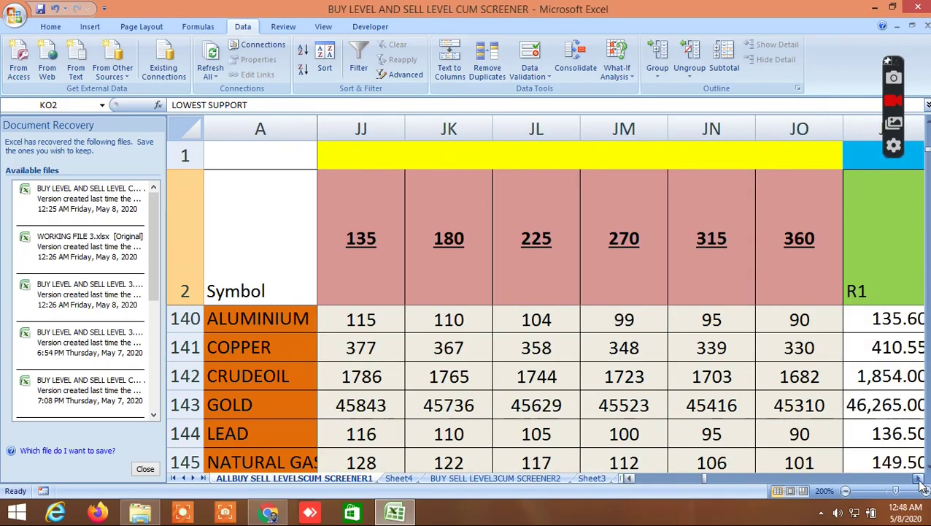
left_click_drag(922, 483, 923, 486)
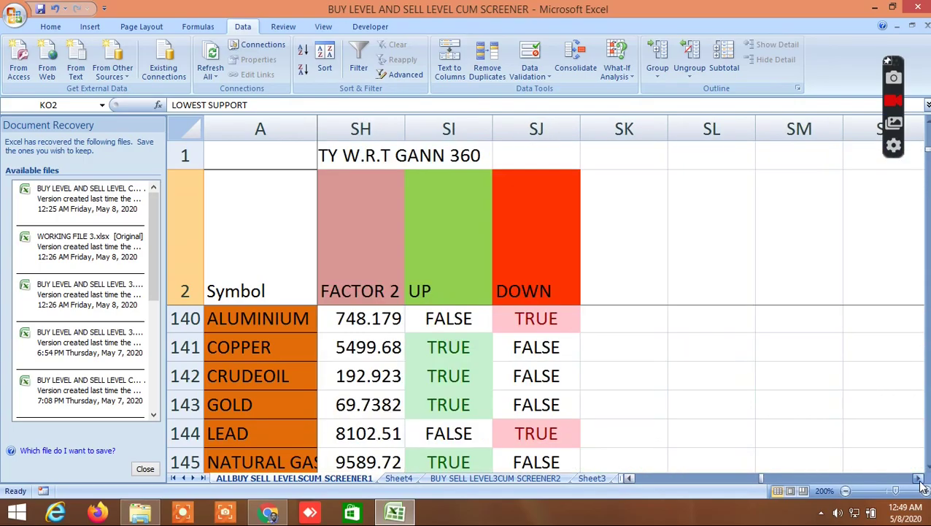
left_click_drag(922, 487, 922, 487)
left_click_drag(761, 482, 737, 482)
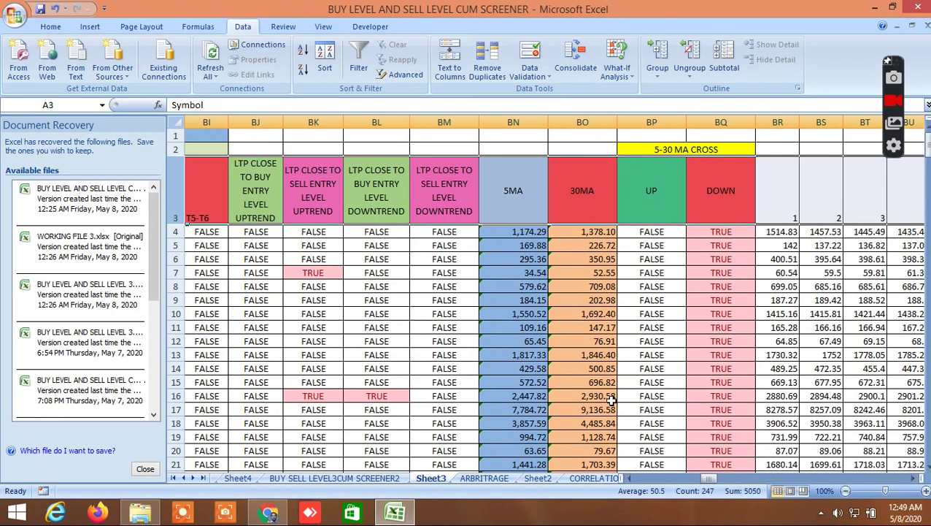
left_click(183, 479)
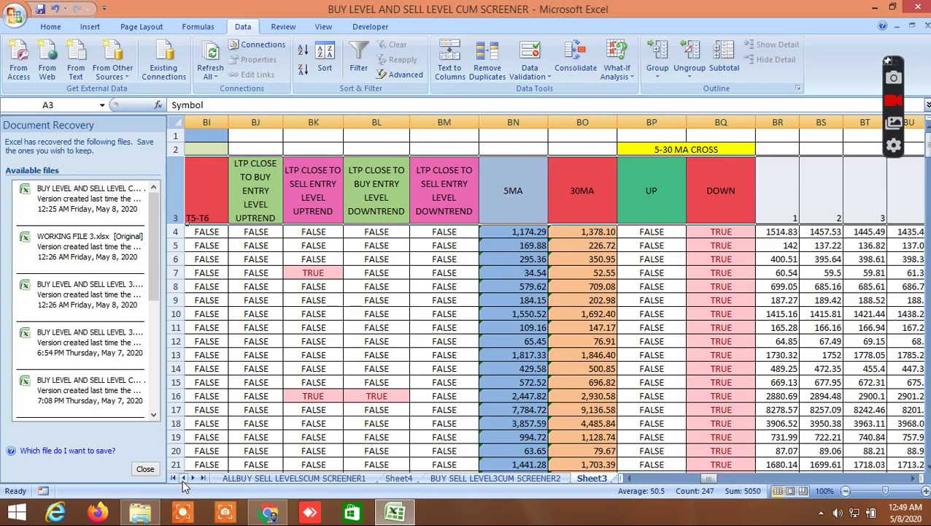
scroll(248, 490, "right", 3)
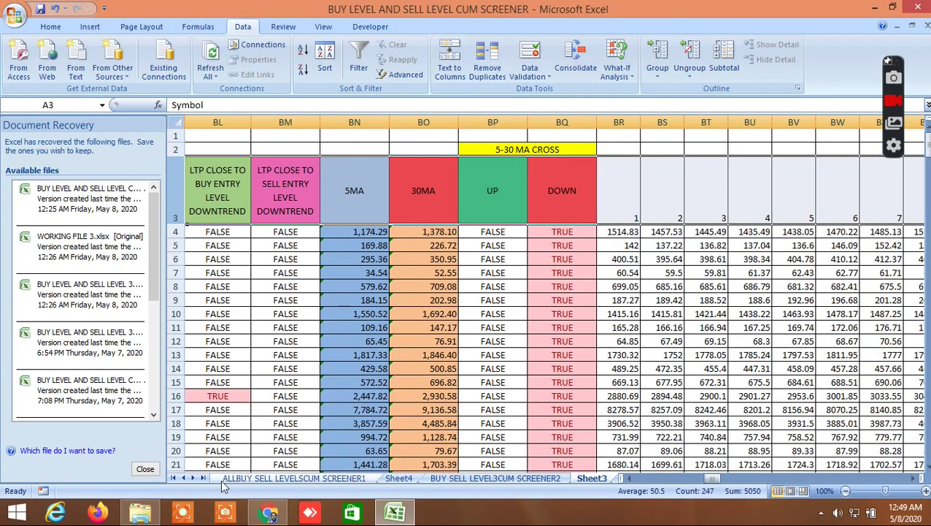
left_click(245, 479)
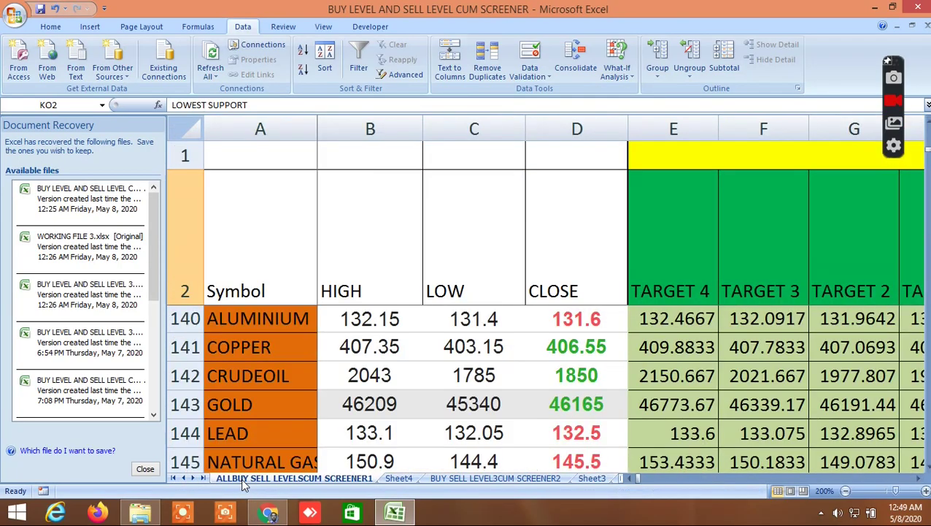
Review the Gann 360 probability columns, then return to column B and show row 149 below the commodities
left_click(925, 468)
left_click(926, 468)
left_click(926, 467)
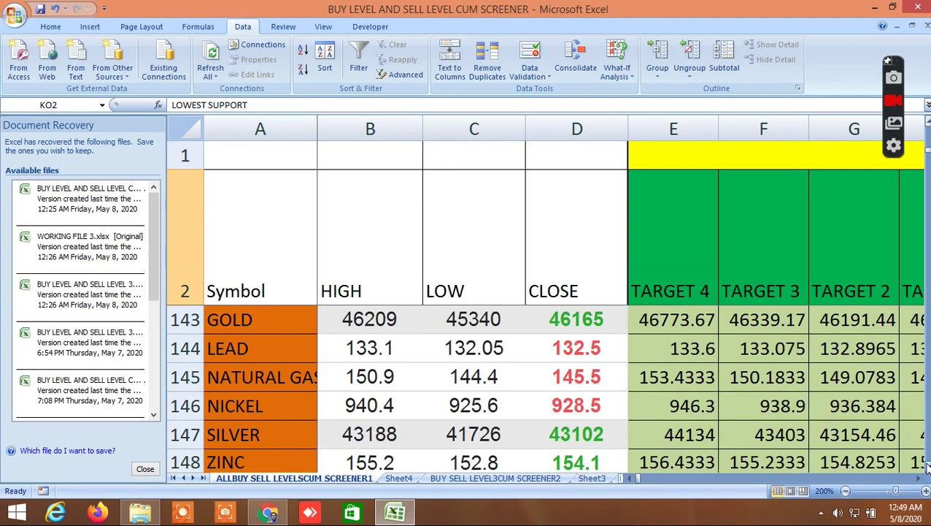
left_click_drag(917, 480, 919, 482)
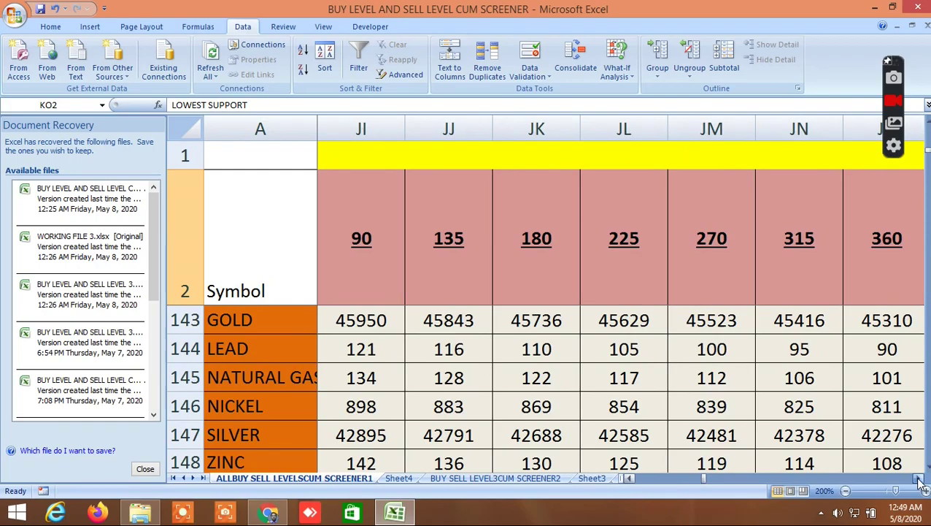
left_click_drag(919, 481, 919, 482)
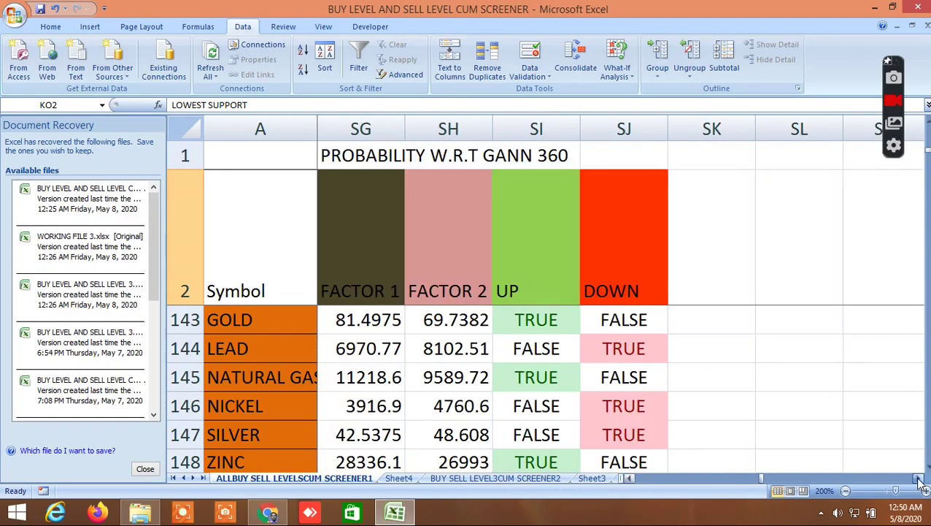
left_click_drag(919, 481, 919, 481)
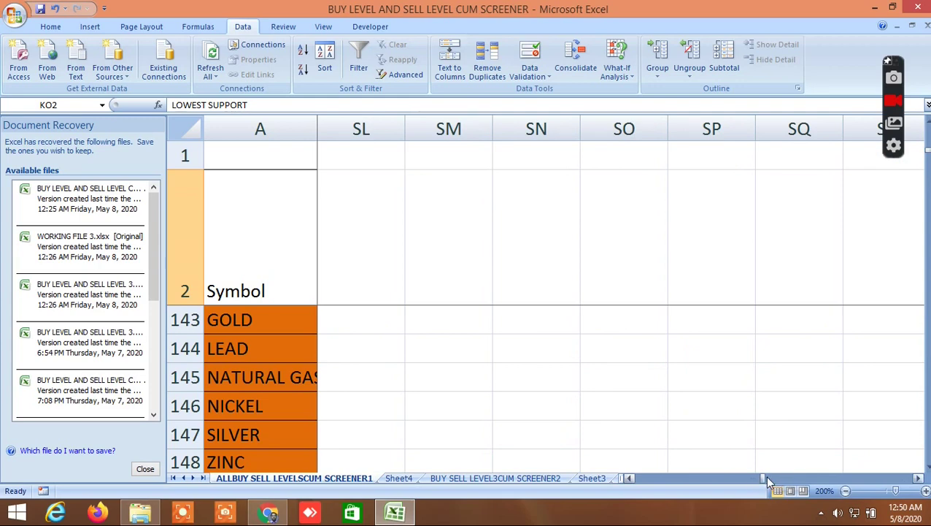
left_click_drag(765, 482, 631, 482)
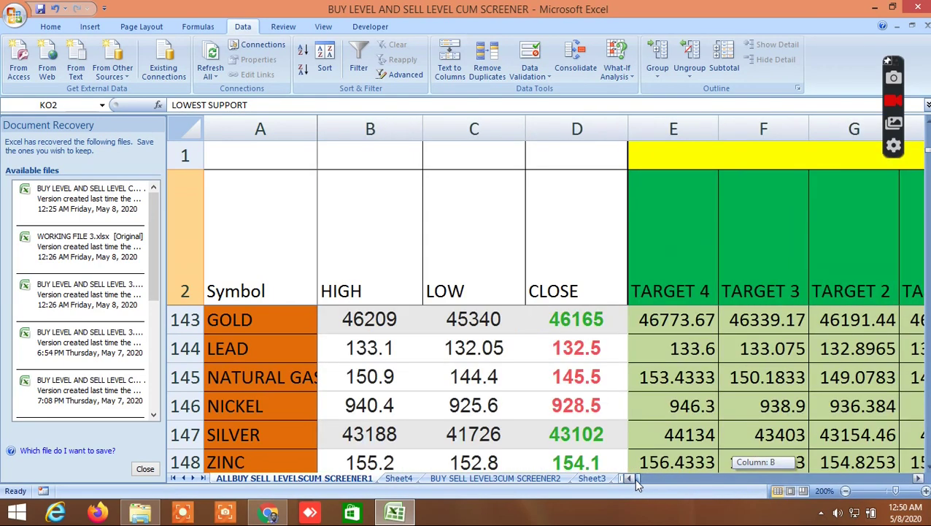
left_click(925, 469)
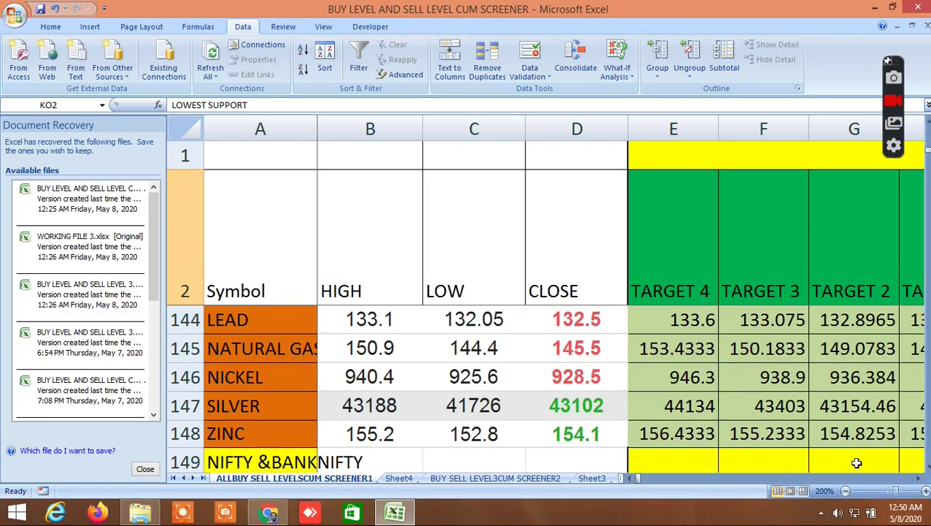
left_click(919, 481)
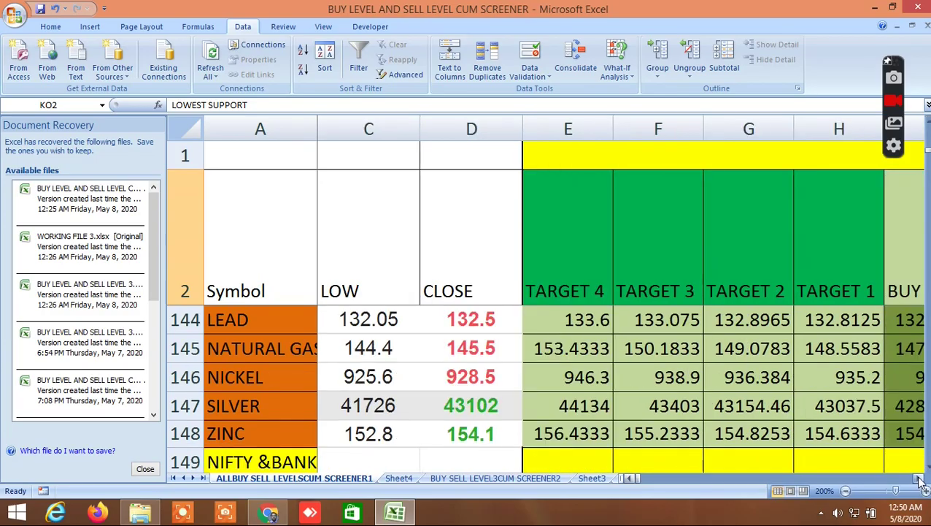
Scroll right through the buy/sell targets, LTP>TP, moving average, NORMDIST 30 and PROBABILITY columns
scroll(648, 408, "down", 3)
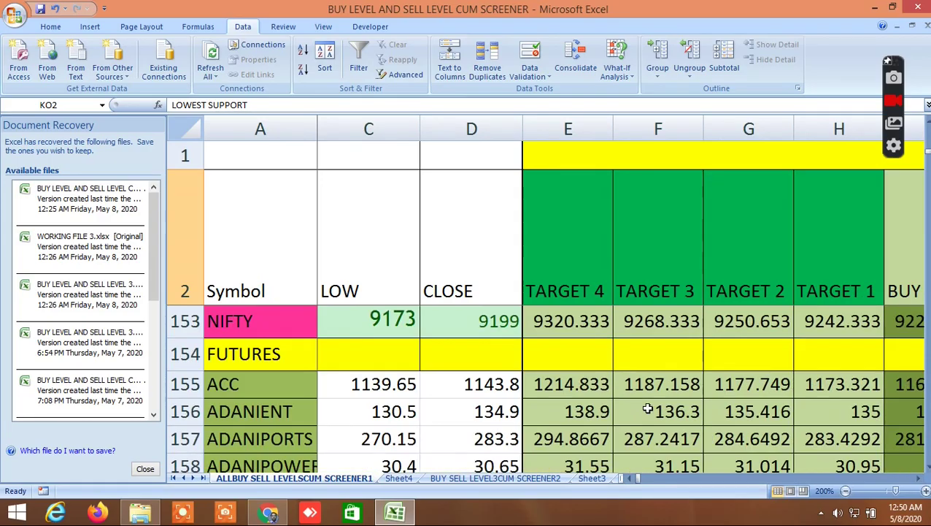
scroll(648, 408, "down", 1)
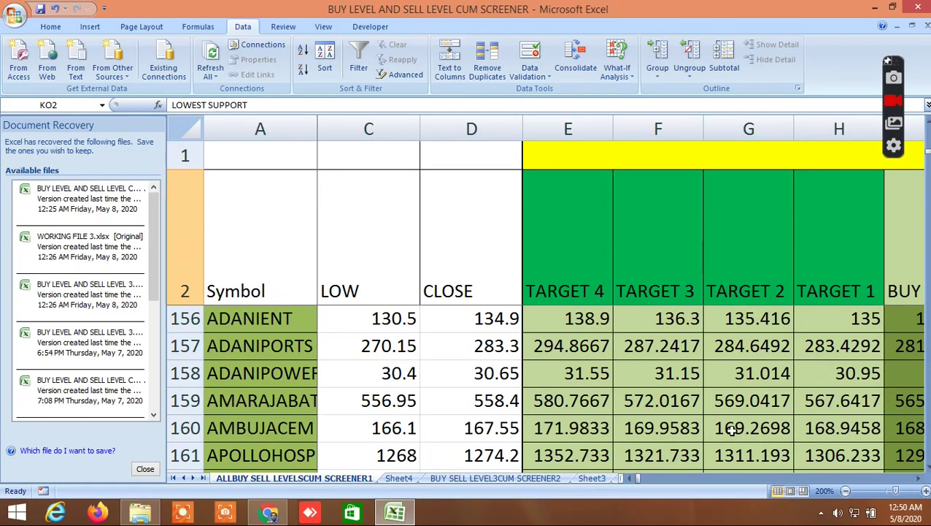
left_click(920, 481)
left_click(920, 482)
left_click(920, 481)
left_click(920, 482)
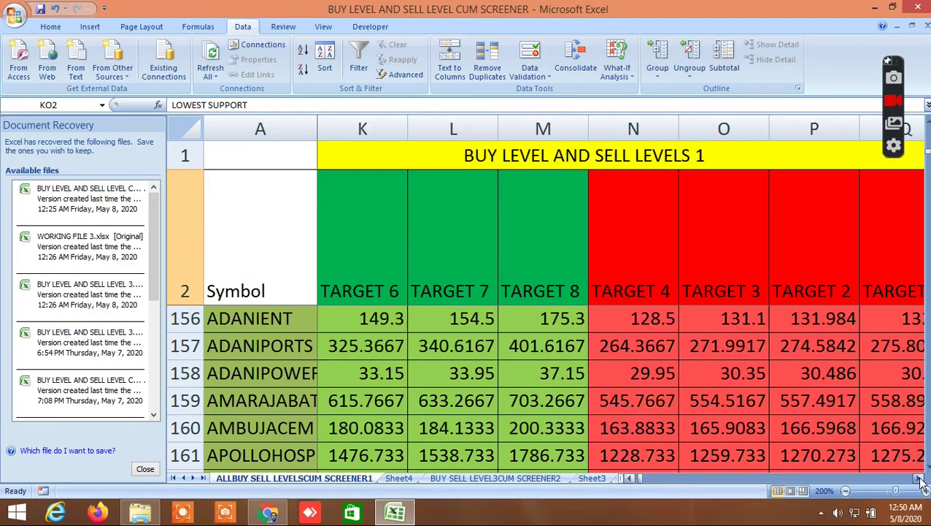
left_click(920, 482)
left_click(920, 482)
left_click(920, 482)
left_click(920, 482)
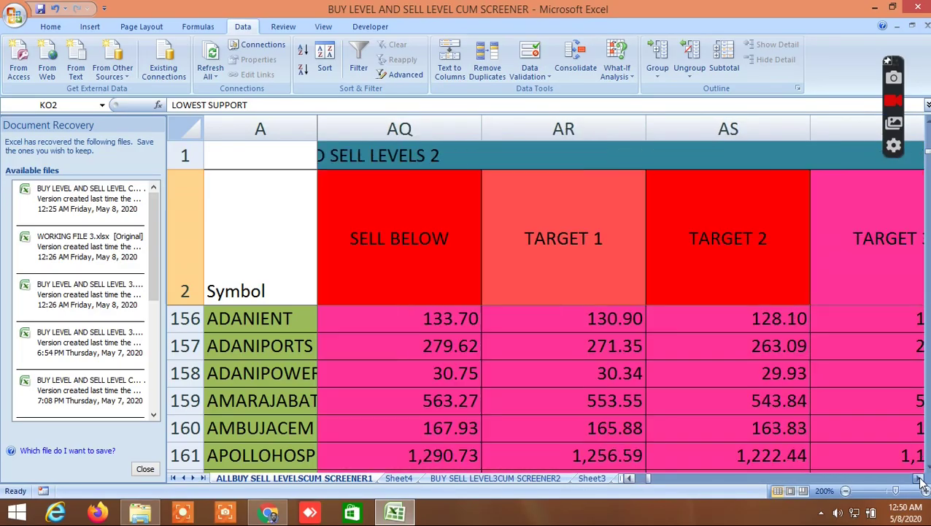
left_click(919, 482)
left_click(920, 481)
left_click(920, 482)
left_click(920, 482)
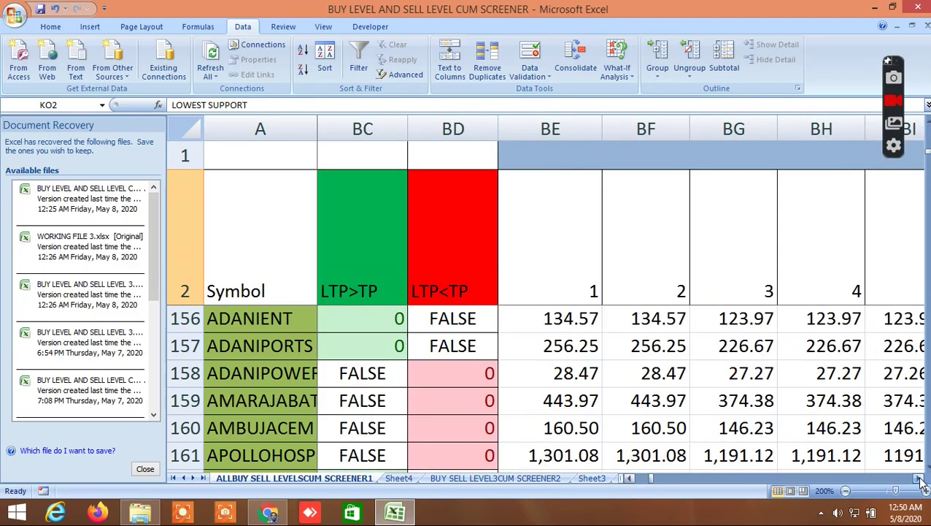
left_click(920, 481)
left_click(920, 481)
left_click(920, 481)
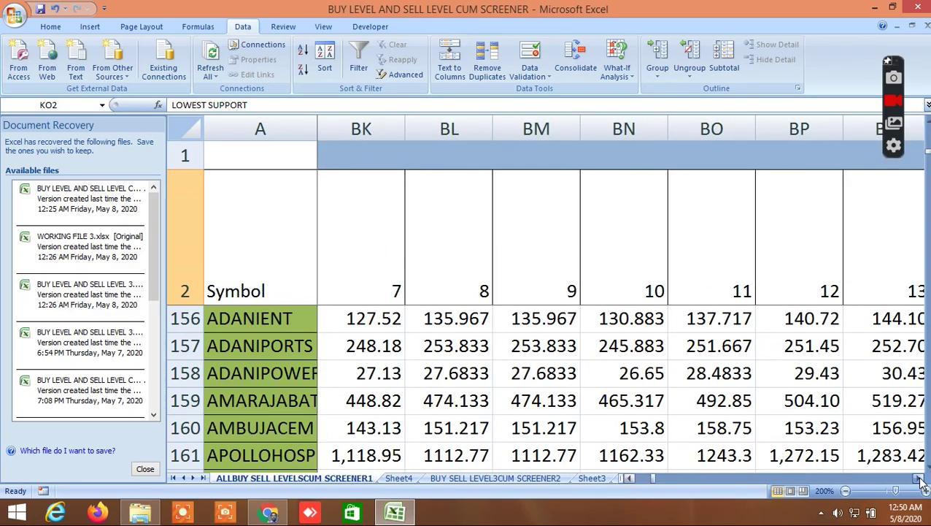
left_click(919, 481)
left_click(919, 482)
left_click(920, 482)
left_click(920, 482)
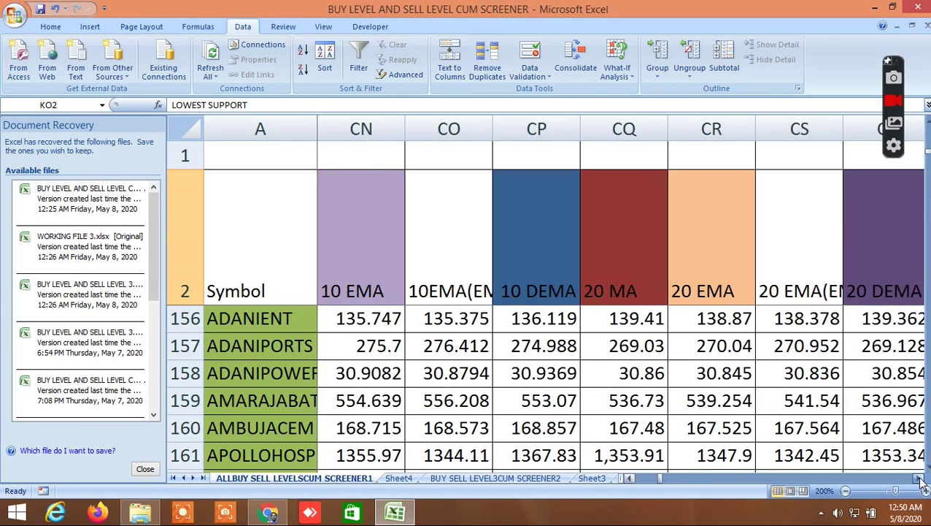
left_click(920, 482)
left_click(920, 482)
left_click(920, 482)
left_click(920, 482)
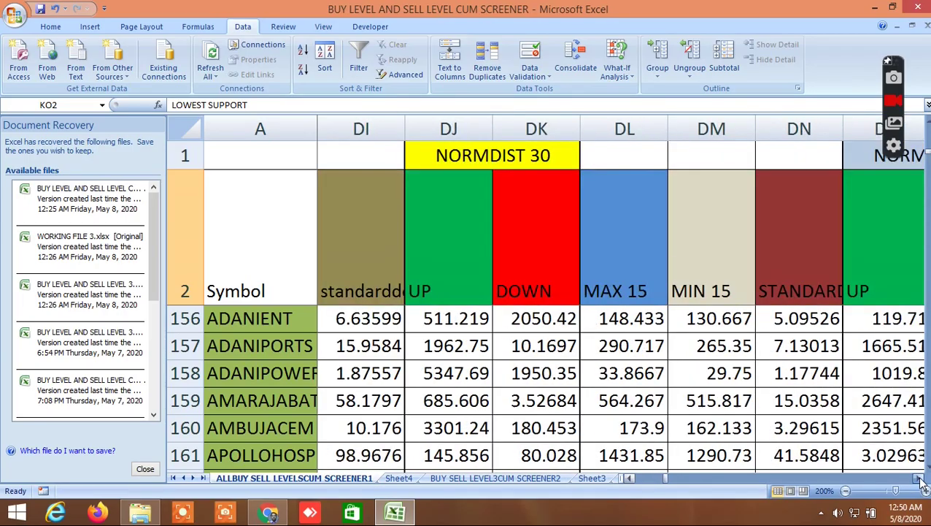
left_click(920, 482)
left_click(920, 481)
left_click(920, 482)
left_click(919, 482)
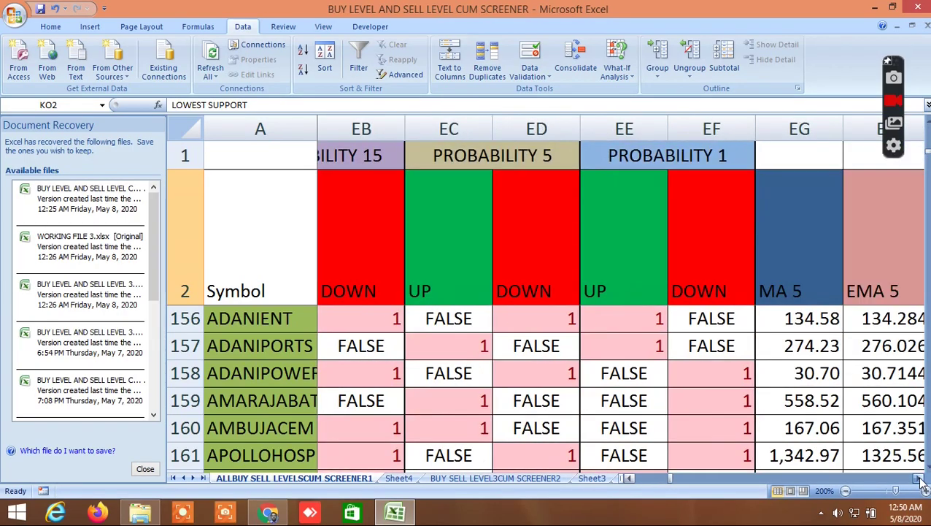
Continue through BUY LEVEL AND SELL LEVELS 3, ICHIMOKU CLOUD, s3–s8 supports and upside first-cycle price analysis
left_click(919, 481)
left_click(920, 482)
left_click(920, 481)
left_click(919, 482)
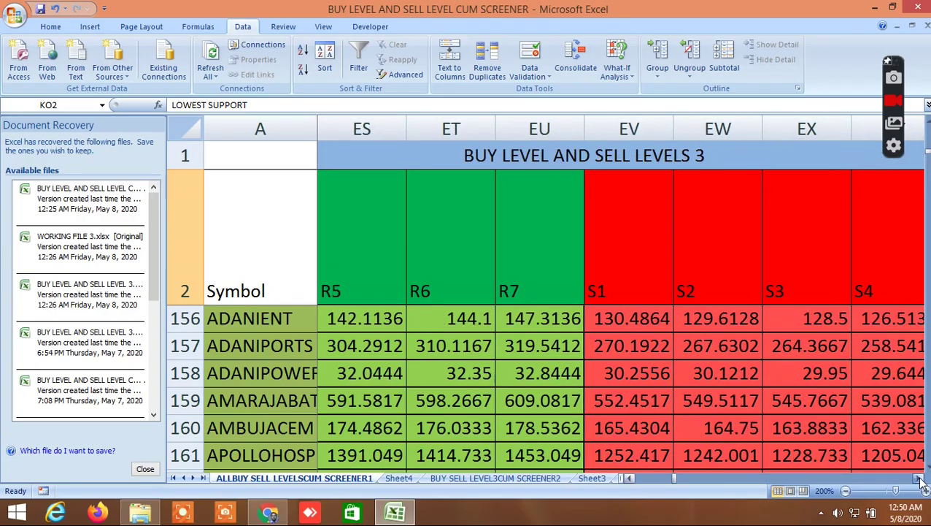
left_click(920, 482)
left_click(920, 482)
left_click(920, 482)
left_click(919, 482)
left_click(920, 482)
left_click(920, 482)
left_click(919, 482)
left_click(919, 482)
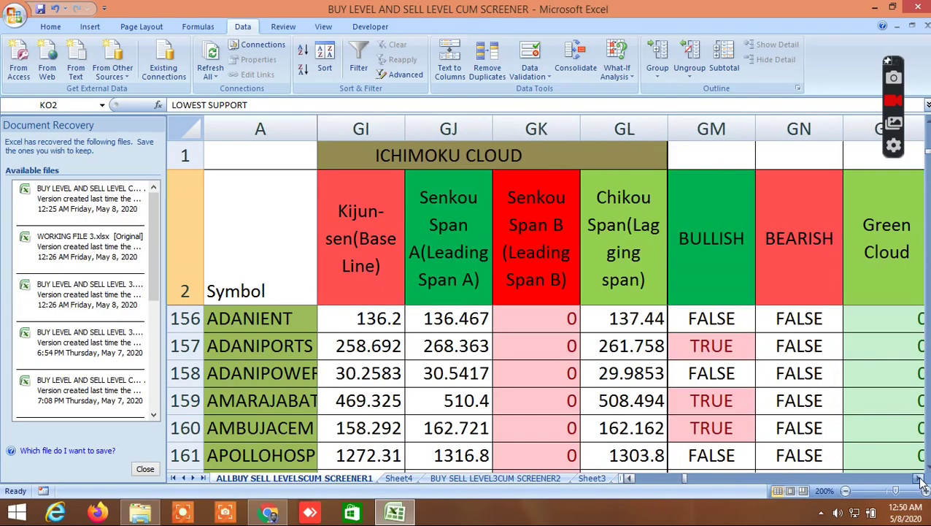
left_click(920, 482)
left_click(920, 482)
left_click(920, 482)
left_click(920, 482)
left_click(919, 482)
left_click(920, 482)
left_click(920, 481)
left_click(920, 481)
left_click(920, 482)
left_click(920, 482)
left_click(920, 482)
left_click(919, 482)
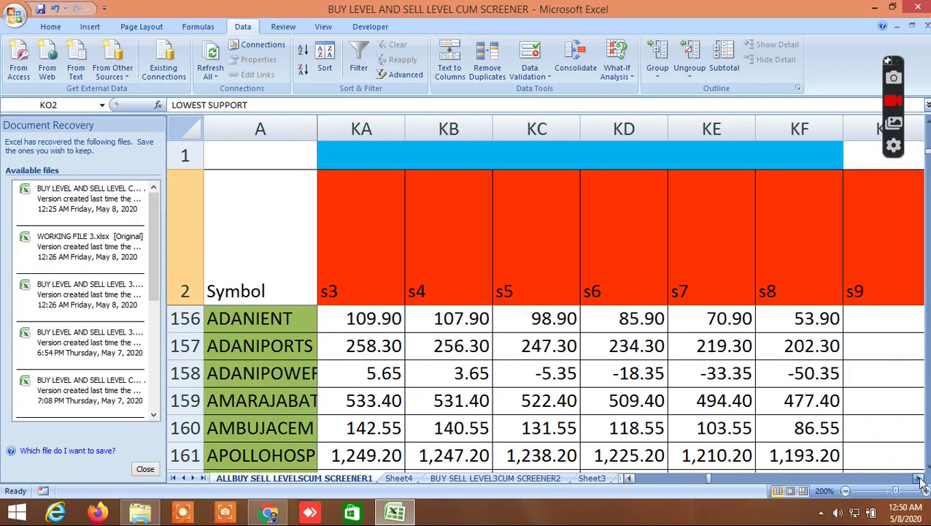
left_click(919, 482)
left_click(920, 481)
left_click(919, 482)
left_click(920, 482)
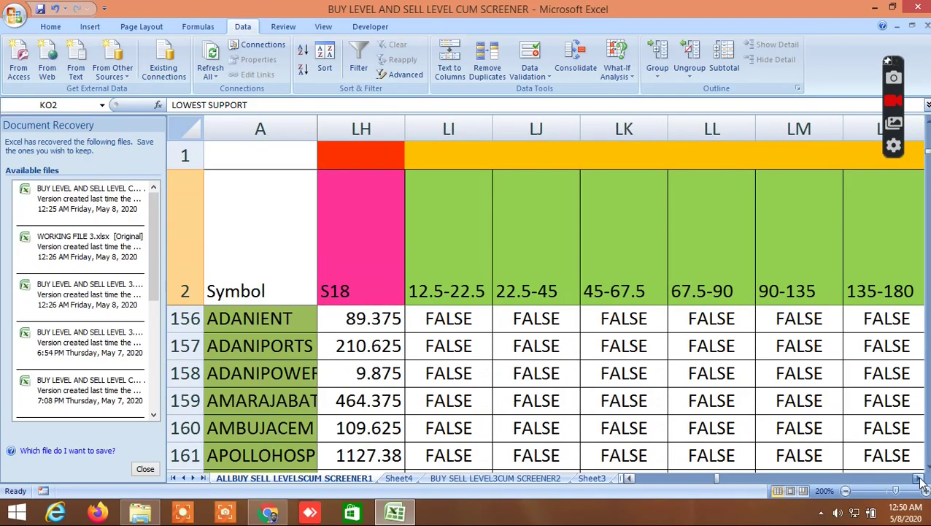
left_click(920, 482)
left_click(920, 481)
left_click(919, 481)
left_click(920, 482)
left_click(920, 482)
left_click(920, 482)
left_click(920, 482)
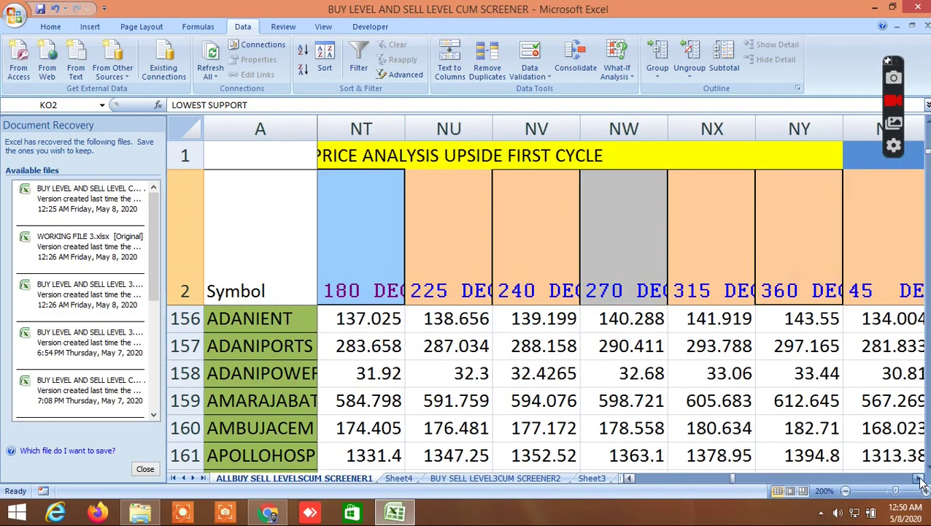
left_click(919, 481)
left_click(920, 482)
Review the third-cycle, T3–T6 and Gann 360 probability columns, then return to the EMA 5-8-13 crossover columns
left_click(920, 482)
left_click(920, 481)
left_click(919, 482)
left_click(920, 481)
left_click(920, 481)
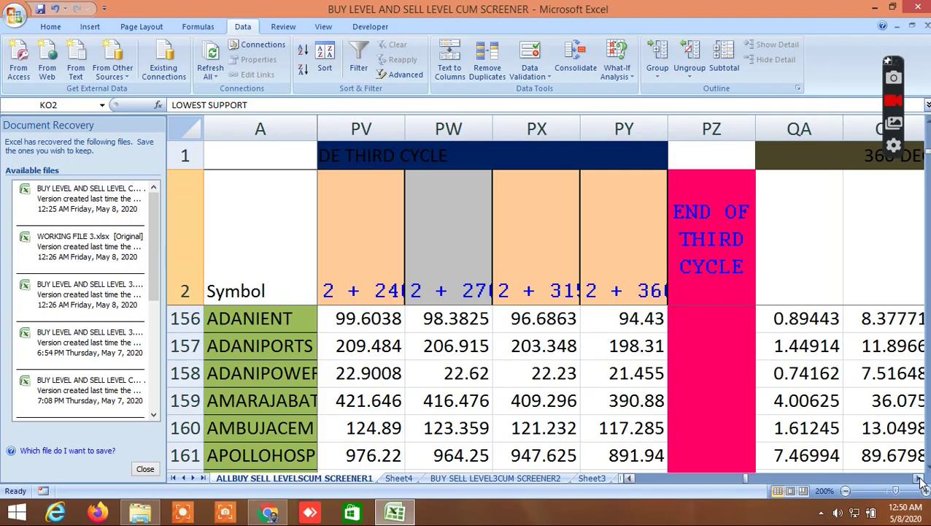
left_click(920, 482)
left_click(920, 482)
left_click(920, 482)
left_click(920, 482)
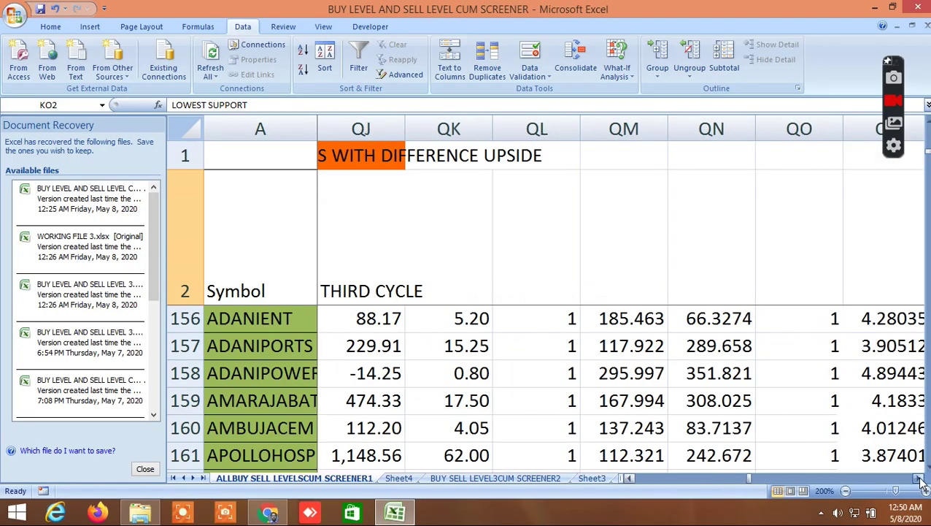
left_click(919, 481)
left_click(919, 481)
left_click(920, 482)
left_click(919, 482)
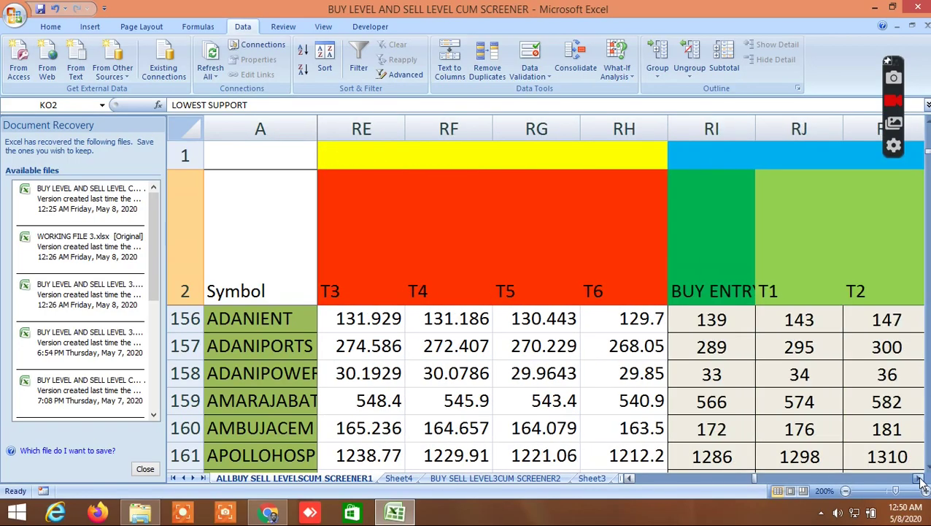
left_click(920, 481)
left_click(920, 482)
left_click(920, 481)
left_click(920, 482)
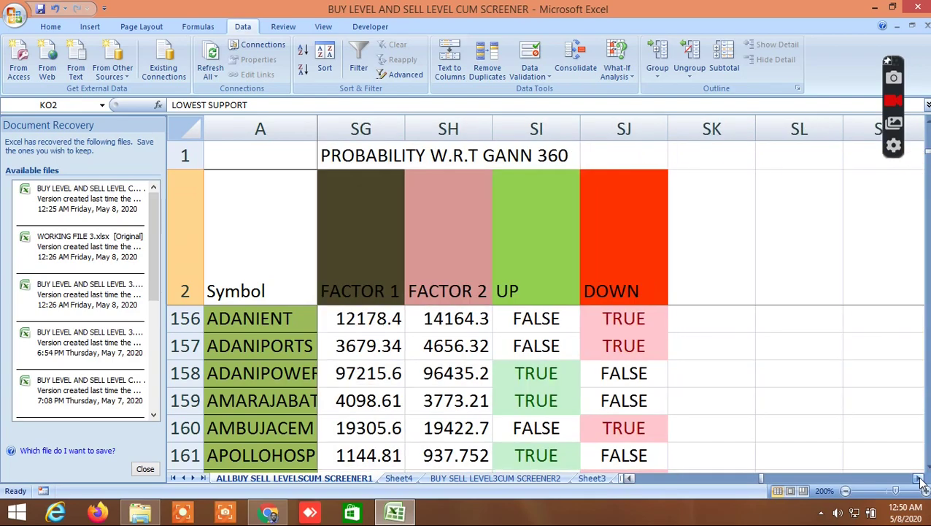
left_click_drag(763, 482, 644, 480)
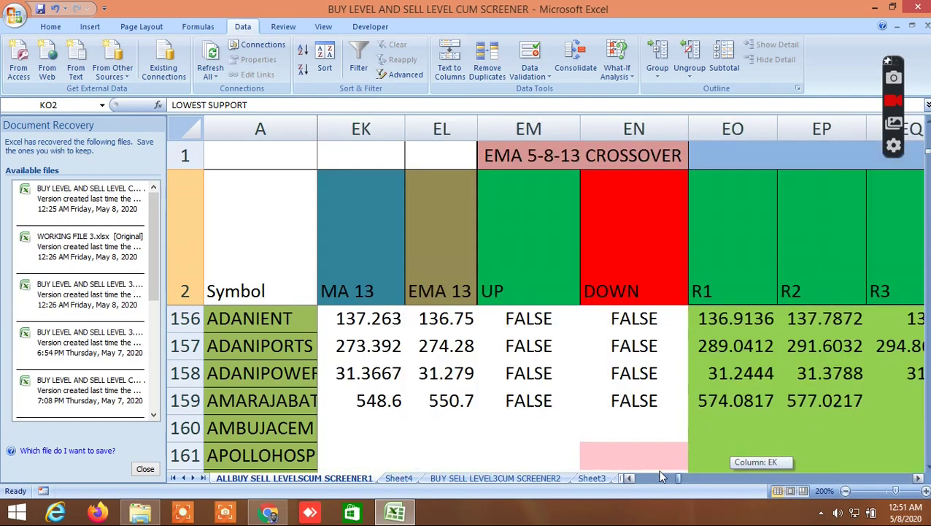
Switch to the BUY SELL LEVEL3CUM SCREENER2 sheet
left_click(657, 456)
left_click(522, 479)
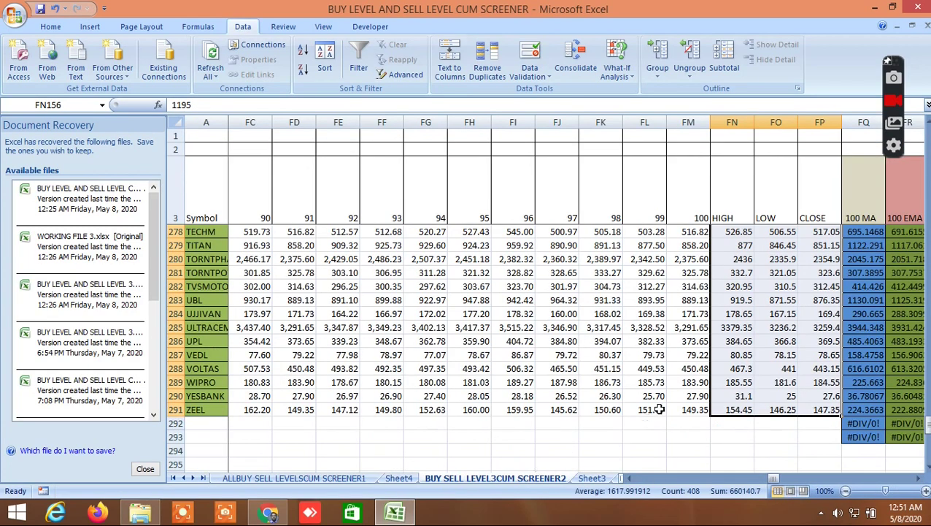
scroll(820, 365, "up", 4)
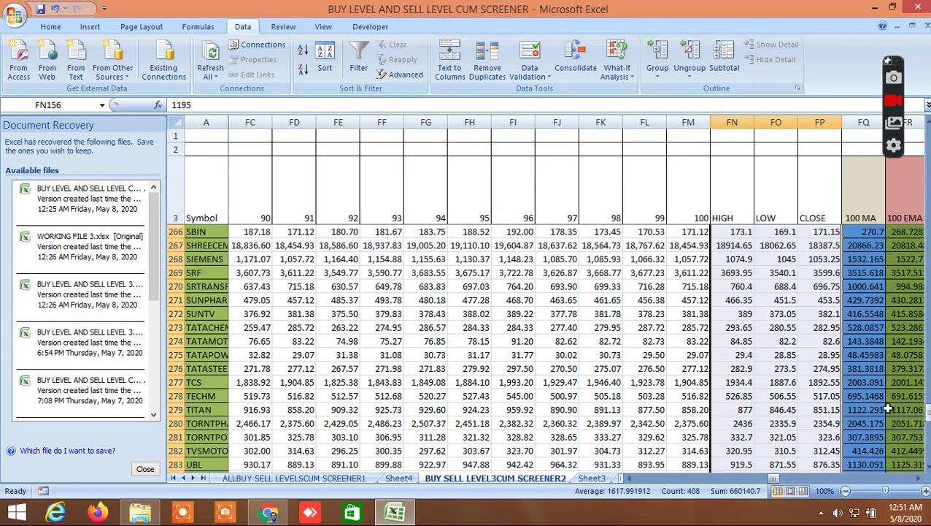
left_click_drag(928, 418, 927, 413)
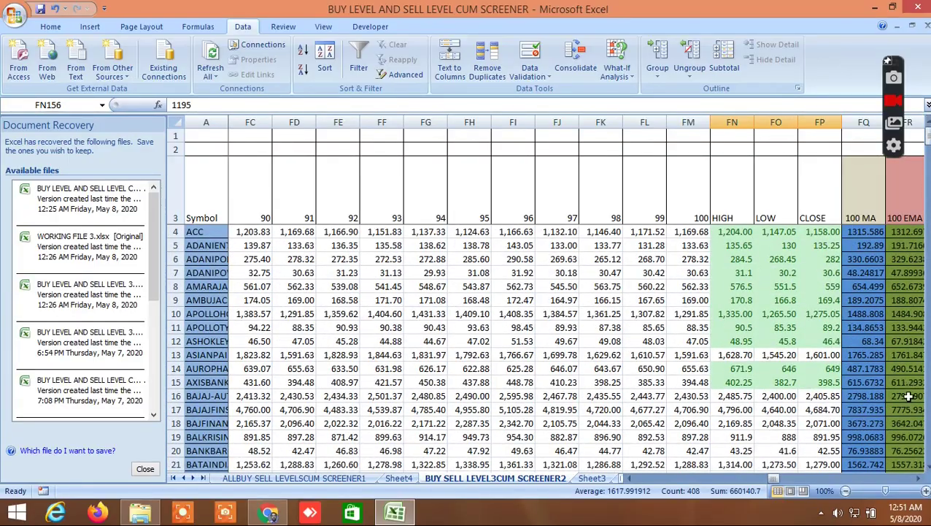
Select FT30 to show BRITANNIA's formula =AND(FN30>FQ30,FO30<FQ30) in the 100 MA cross column
left_click(920, 481)
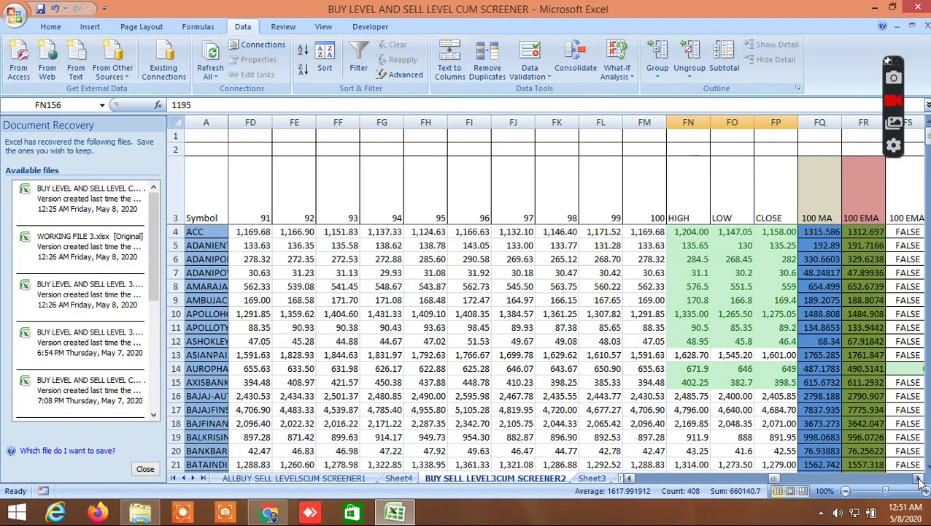
left_click(920, 480)
left_click(920, 480)
left_click(919, 481)
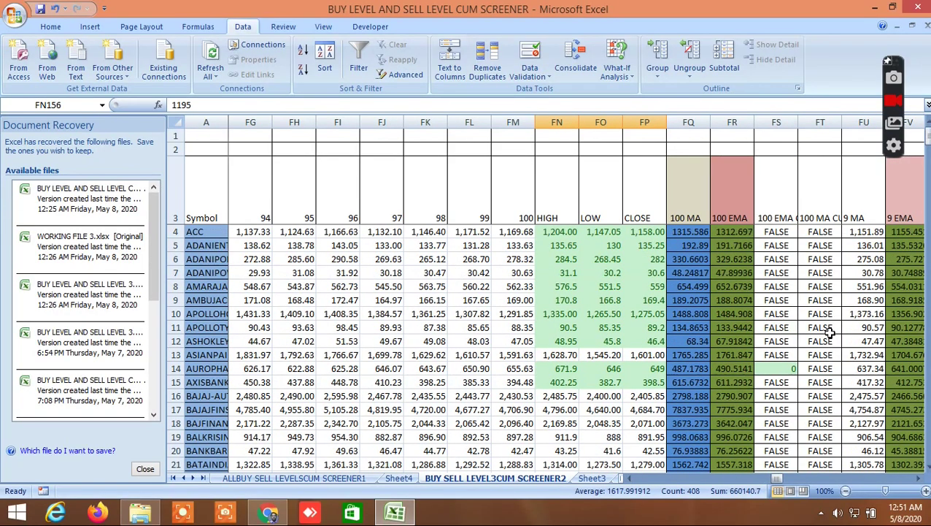
scroll(830, 333, "down", 1)
scroll(830, 333, "down", 1)
scroll(830, 333, "down", 1)
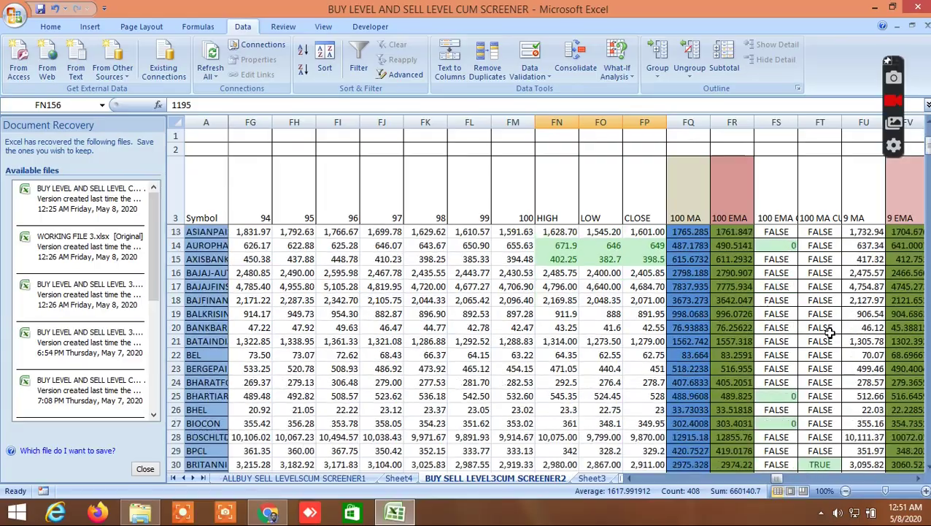
scroll(829, 333, "down", 1)
scroll(830, 332, "down", 2)
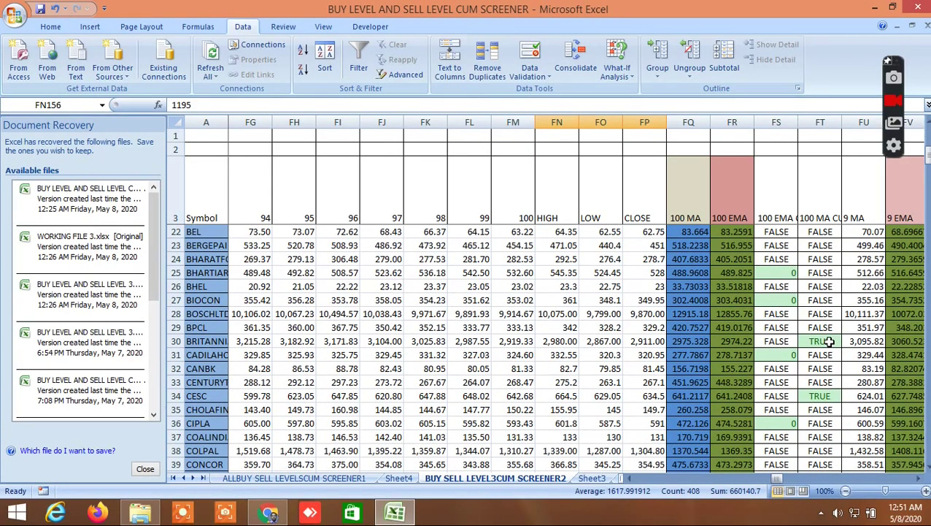
left_click(830, 341)
scroll(830, 341, "down", 1)
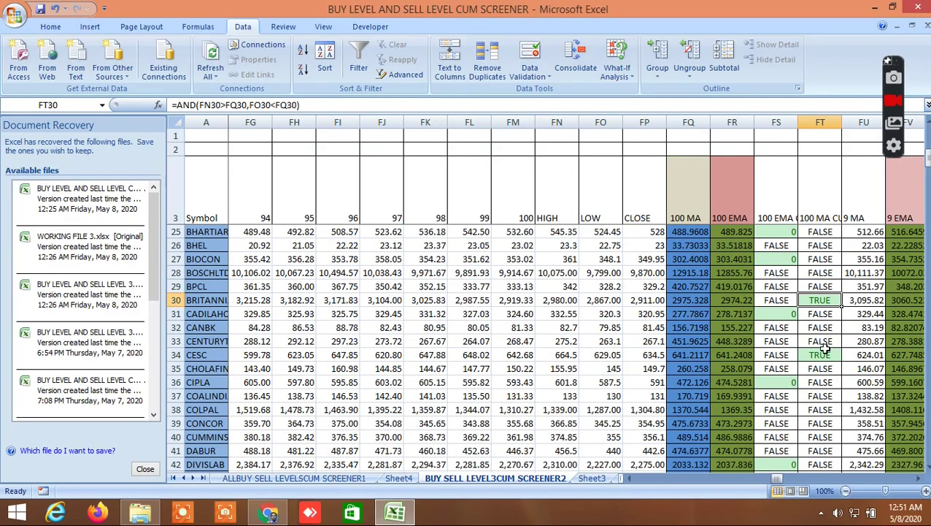
Check the 100 MA crossover formula behind CESC's TRUE result
scroll(823, 356, "up", 1)
right_click(824, 355)
key("Escape")
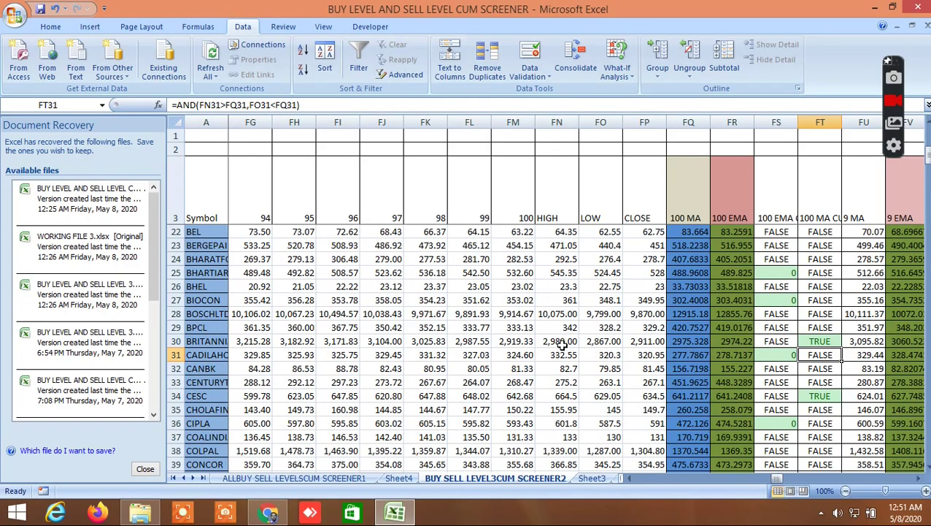
scroll(573, 343, "down", 1)
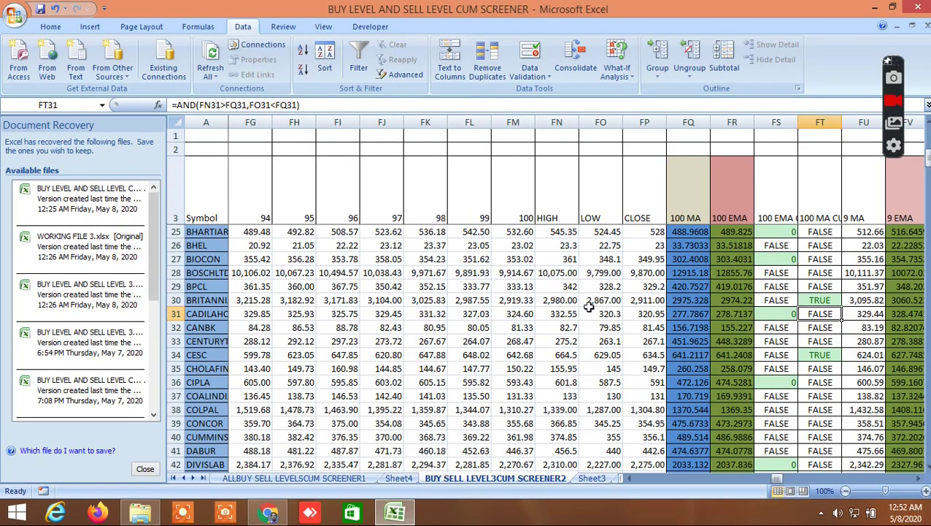
left_click(825, 356)
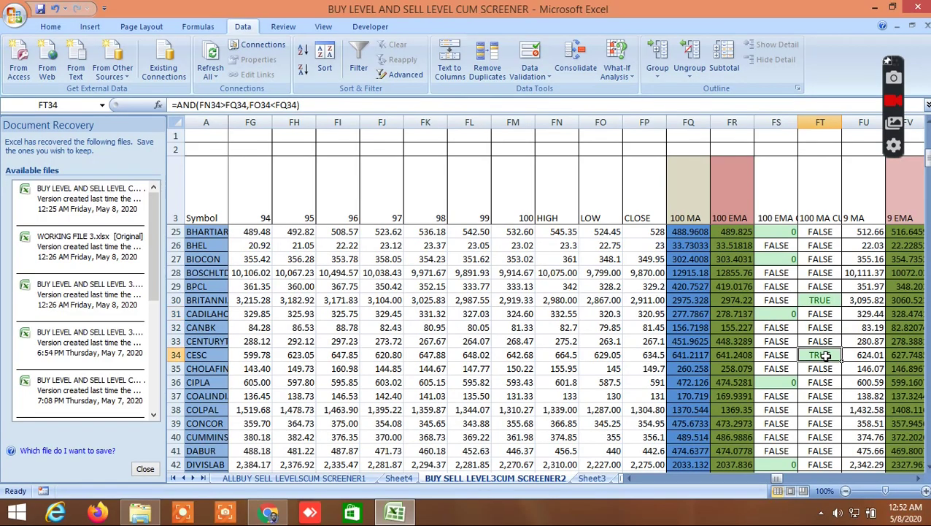
scroll(826, 356, "down", 2)
scroll(826, 356, "up", 1)
scroll(826, 356, "down", 2)
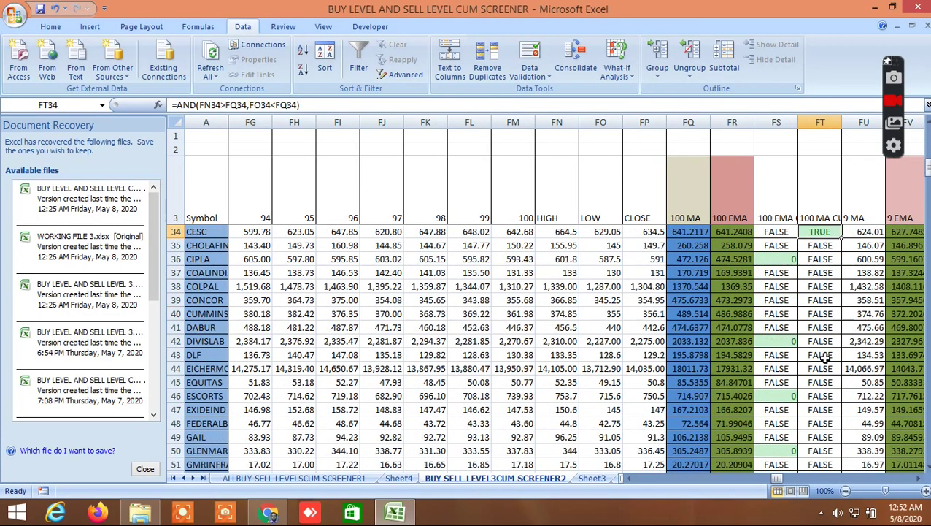
scroll(826, 356, "down", 3)
scroll(826, 358, "down", 3)
scroll(825, 358, "up", 2)
scroll(826, 357, "down", 1)
scroll(825, 358, "down", 2)
scroll(825, 357, "down", 1)
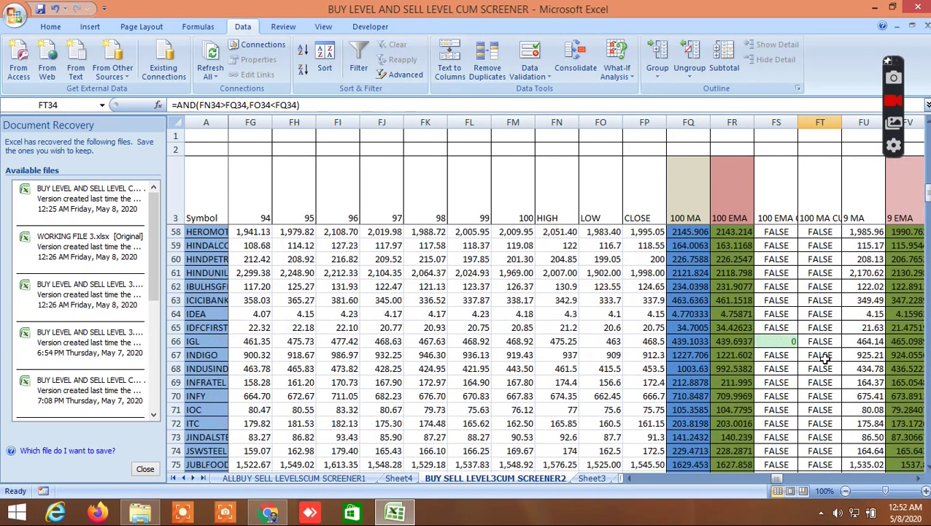
scroll(825, 357, "down", 1)
scroll(826, 358, "down", 3)
scroll(826, 358, "down", 2)
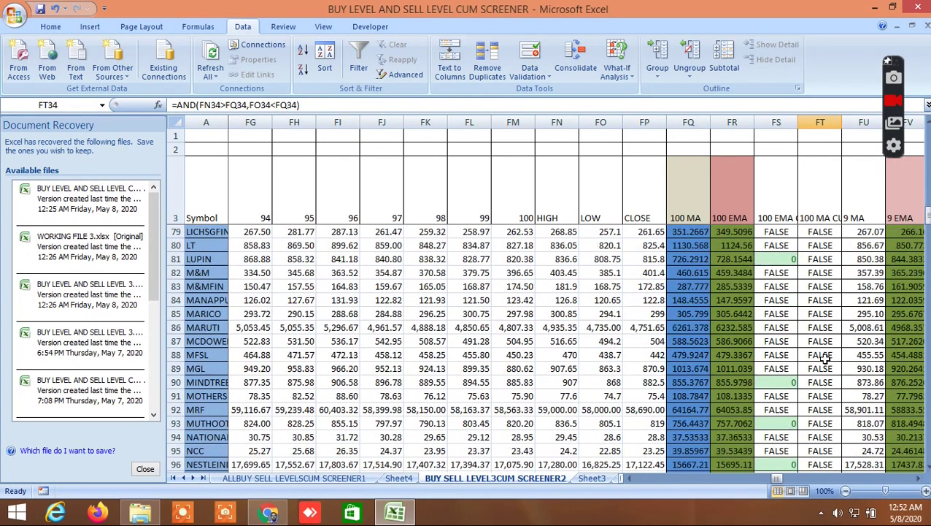
scroll(826, 357, "down", 3)
scroll(825, 357, "down", 1)
scroll(825, 357, "down", 2)
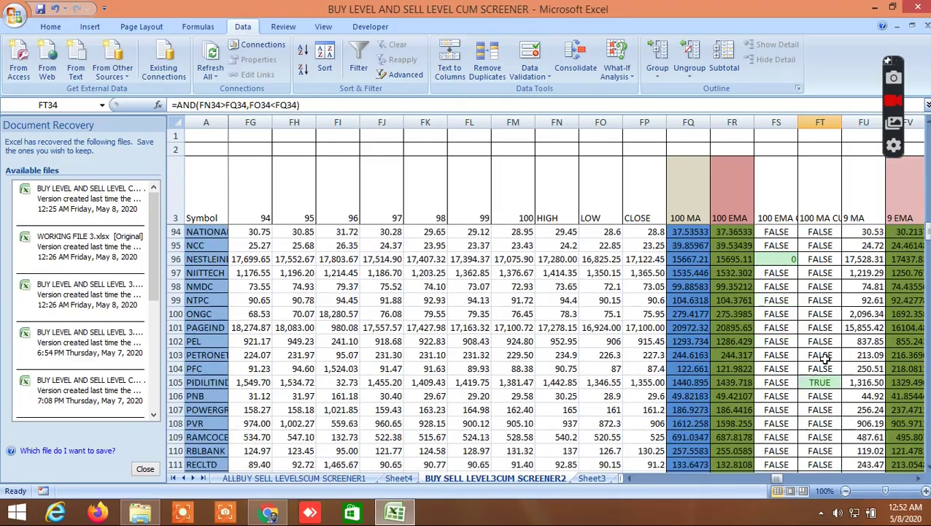
scroll(826, 357, "down", 1)
Read the crossover formula behind PIDILITIND's TRUE result further down the sheet
left_click(829, 345)
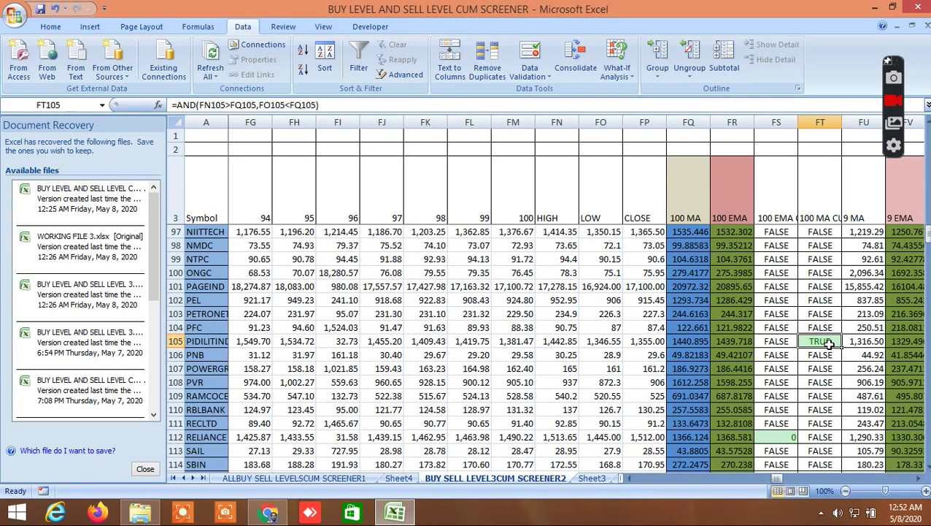
scroll(827, 378, "down", 2)
scroll(827, 378, "down", 1)
scroll(827, 380, "down", 2)
scroll(827, 380, "down", 2)
scroll(827, 381, "down", 1)
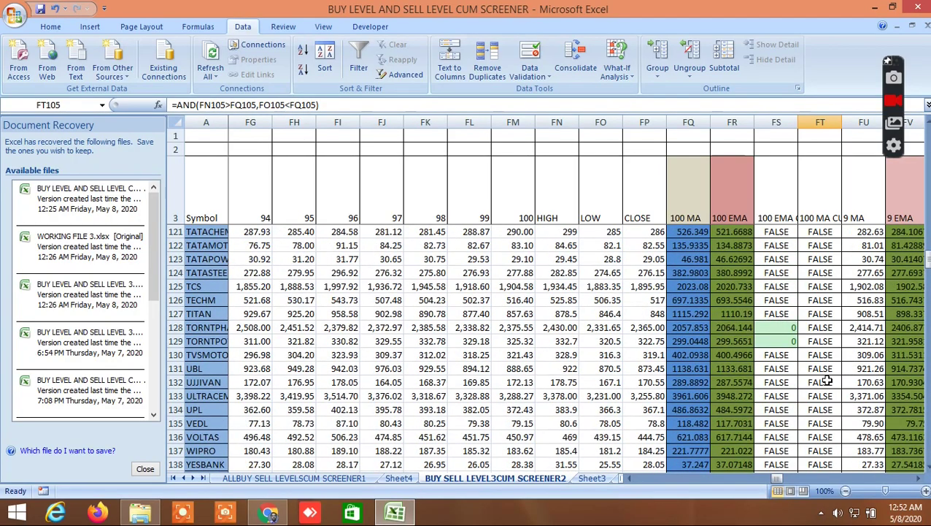
scroll(827, 380, "down", 3)
scroll(827, 380, "up", 3)
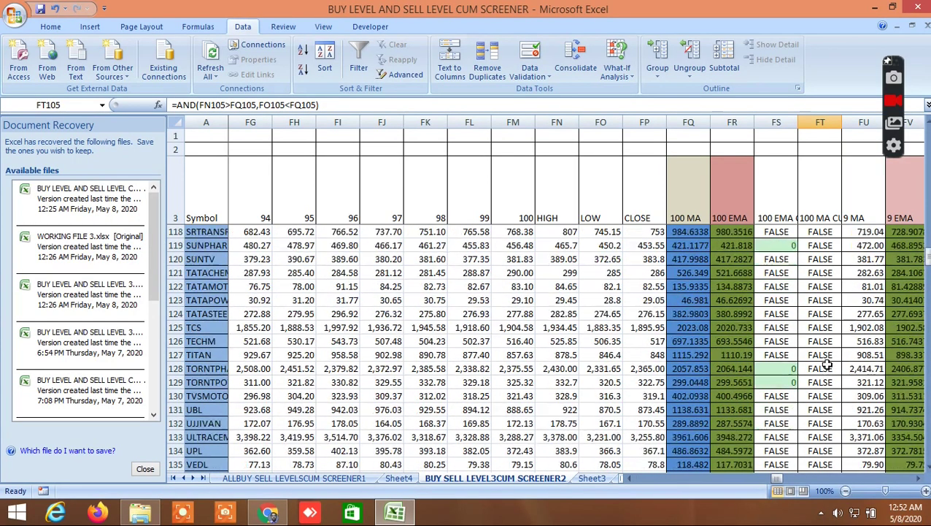
Move through Sheet3 and CORRELATION PAIR TRADING to the ARBRITRAGE sheet
left_click(603, 478)
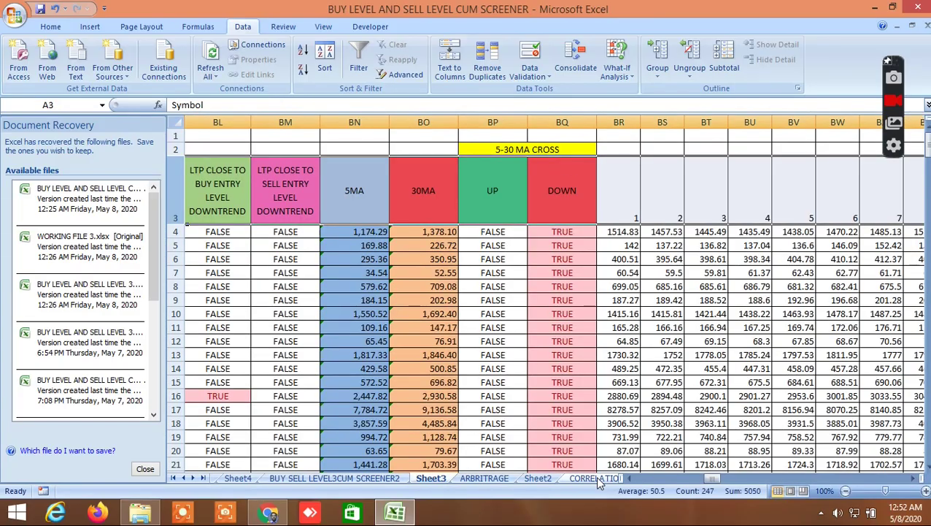
left_click(603, 478)
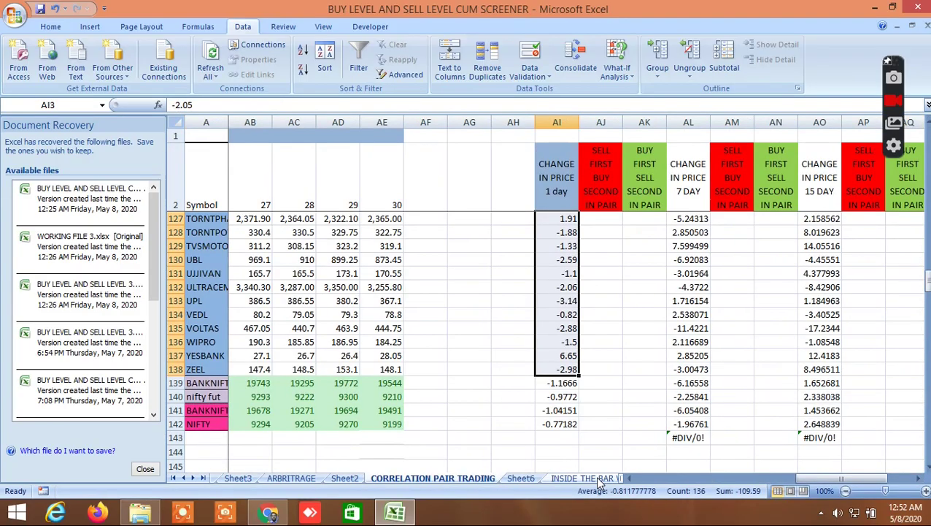
left_click(299, 479)
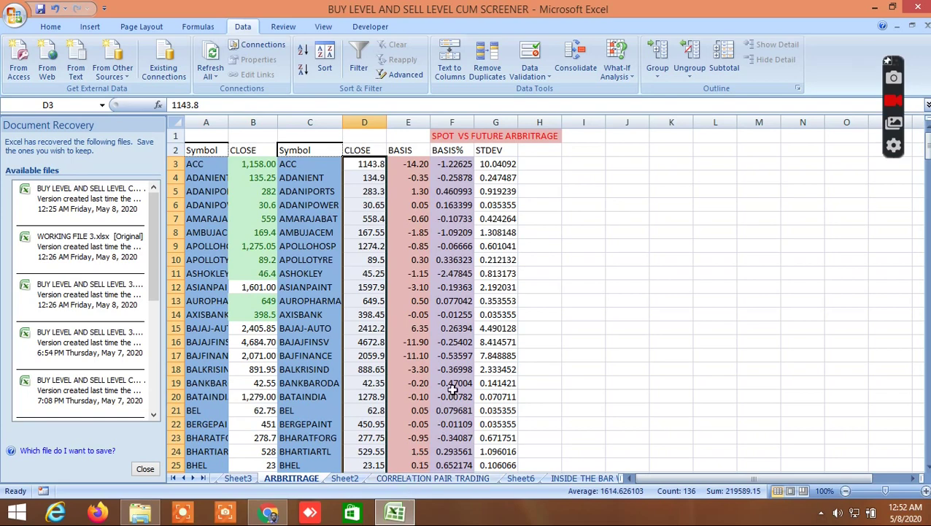
Scroll the ARBRITRAGE basis rows down to SAIL, then switch to the CORRELATION PAIR TRADING sheet
scroll(452, 389, "down", 1)
scroll(452, 389, "down", 1)
scroll(452, 389, "down", 1)
scroll(453, 389, "down", 1)
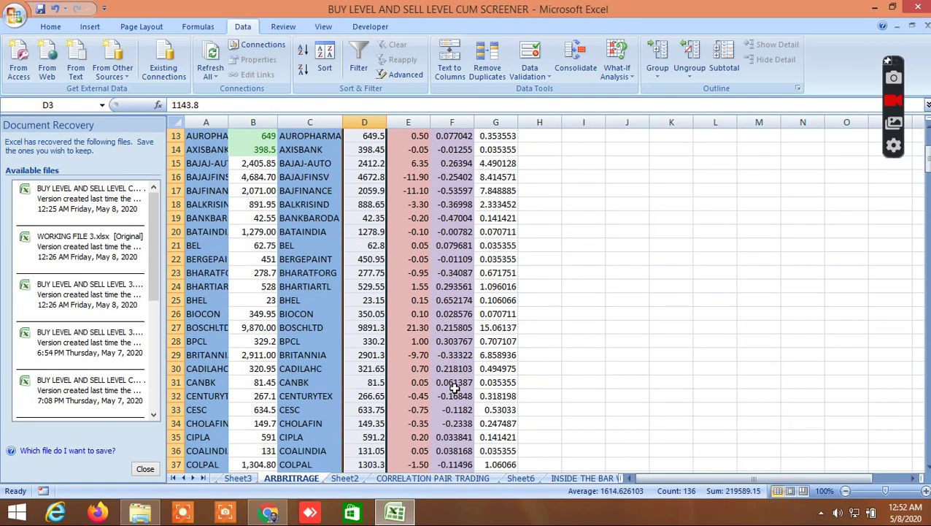
scroll(453, 389, "down", 2)
scroll(452, 389, "down", 1)
scroll(455, 389, "down", 1)
scroll(455, 389, "down", 3)
scroll(455, 389, "down", 1)
scroll(454, 389, "down", 1)
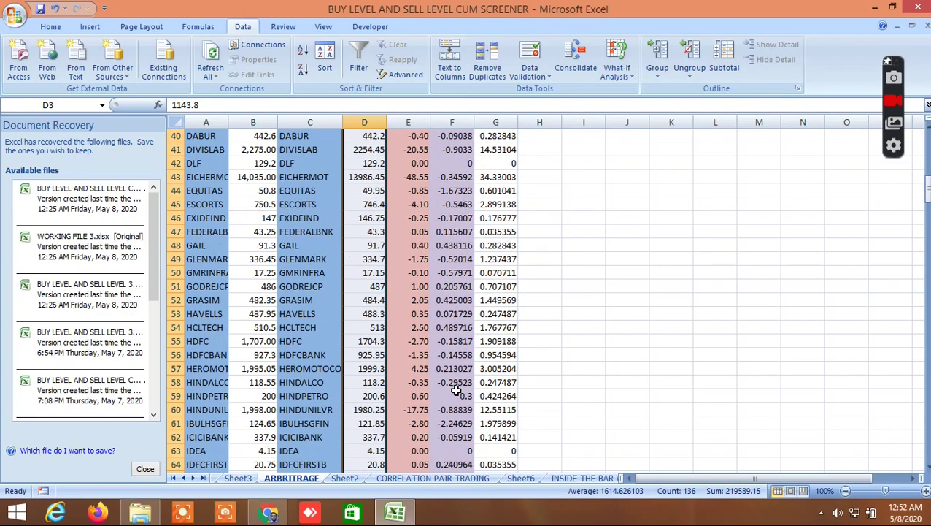
scroll(455, 389, "down", 3)
scroll(460, 392, "down", 1)
scroll(465, 395, "down", 1)
scroll(465, 395, "down", 1)
scroll(464, 395, "down", 1)
scroll(465, 395, "down", 3)
scroll(464, 394, "down", 3)
scroll(465, 395, "down", 3)
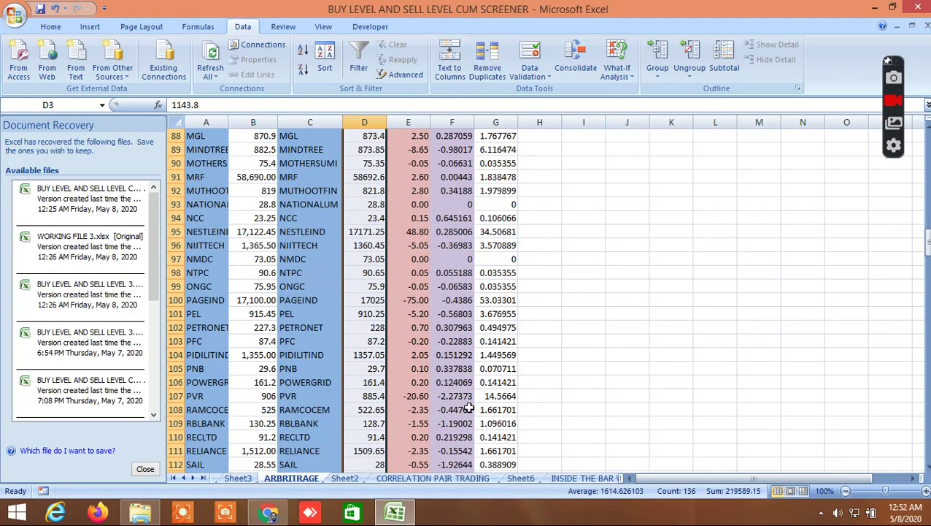
left_click(457, 479)
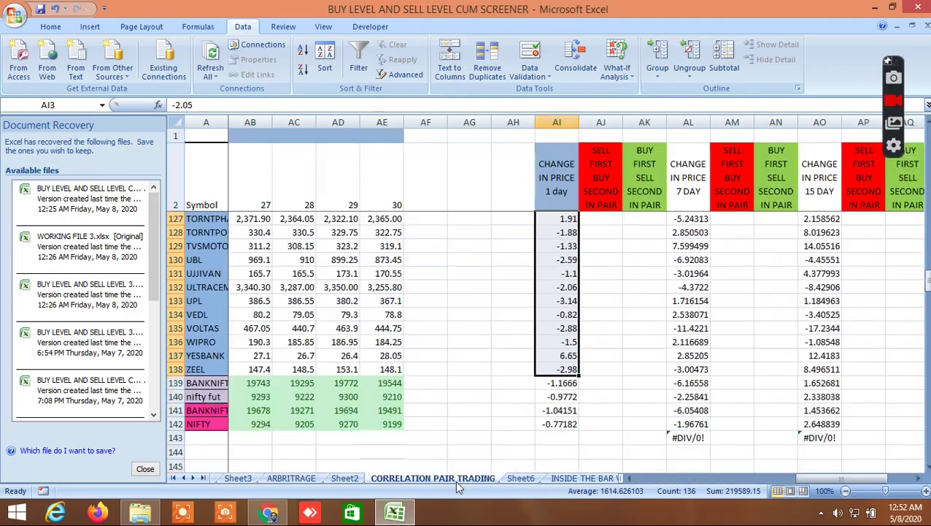
left_click(483, 346)
scroll(485, 346, "up", 1)
scroll(484, 343, "up", 1)
scroll(484, 340, "up", 3)
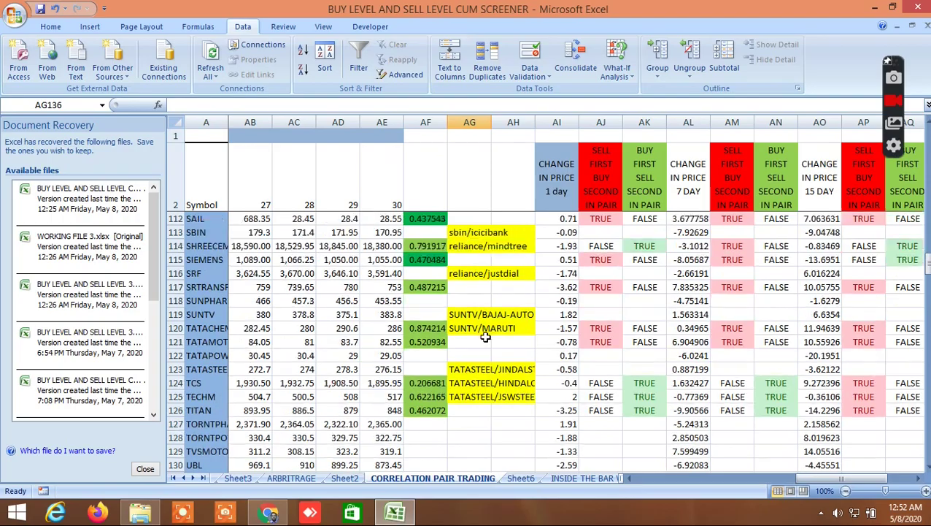
scroll(482, 301, "up", 3)
scroll(482, 301, "up", 2)
scroll(481, 301, "up", 1)
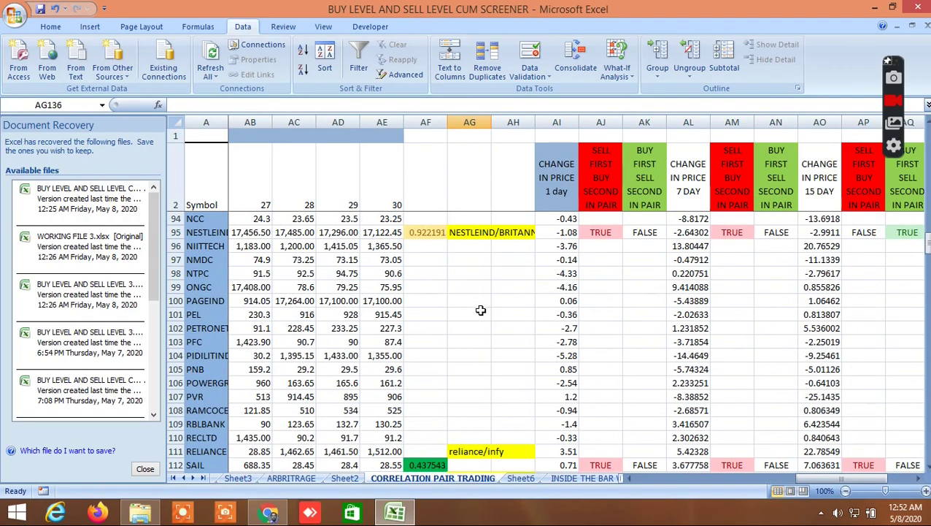
right_click(483, 313)
key("Escape")
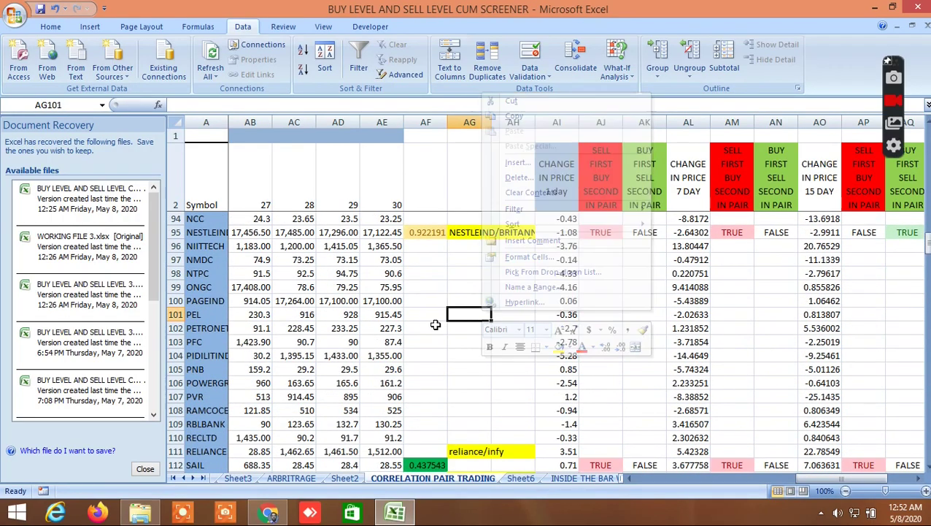
scroll(486, 301, "up", 1)
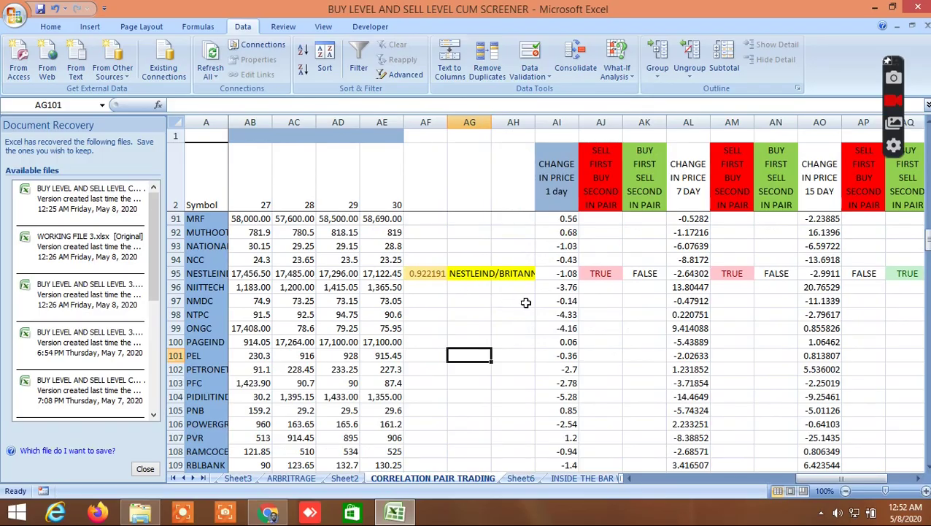
scroll(453, 292, "up", 3)
scroll(467, 301, "up", 1)
scroll(475, 306, "up", 1)
scroll(475, 305, "up", 3)
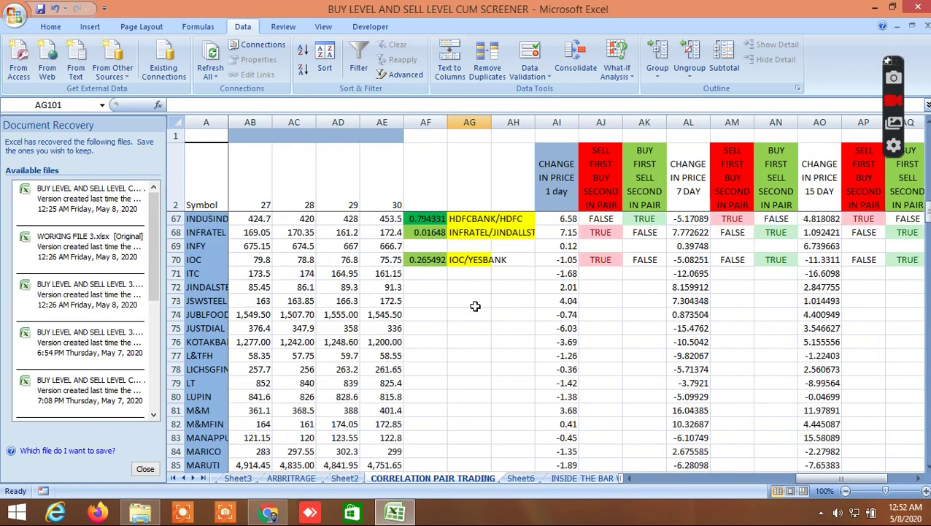
scroll(475, 306, "up", 1)
scroll(475, 306, "up", 1)
scroll(475, 306, "up", 3)
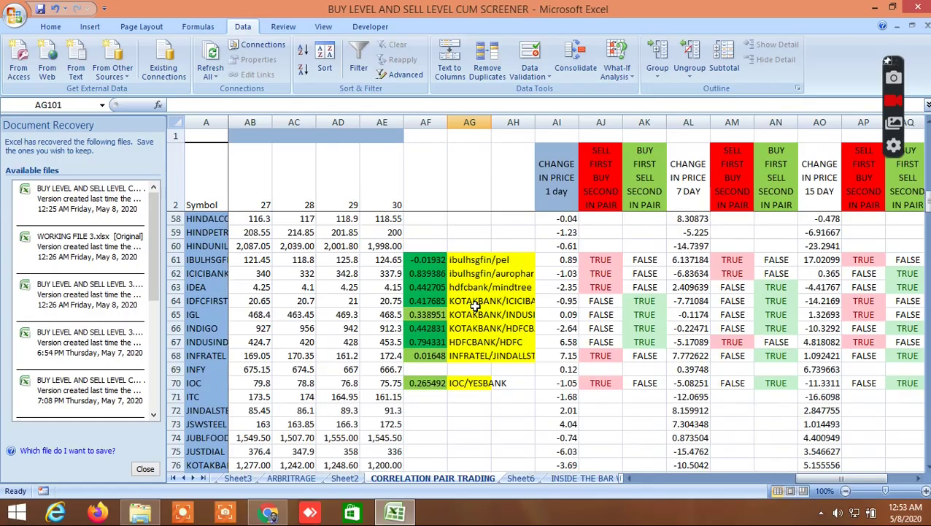
scroll(475, 306, "up", 1)
scroll(475, 306, "up", 1)
scroll(476, 306, "up", 3)
scroll(475, 306, "up", 1)
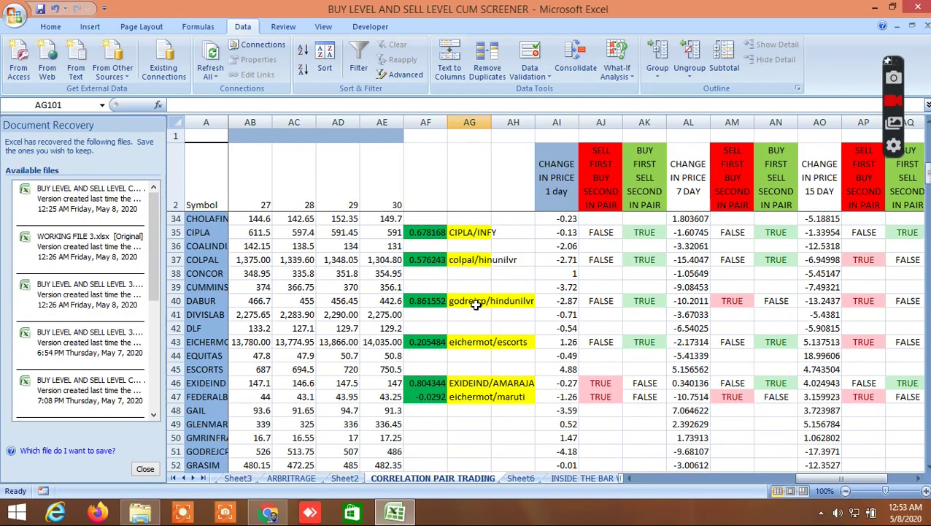
scroll(475, 305, "up", 1)
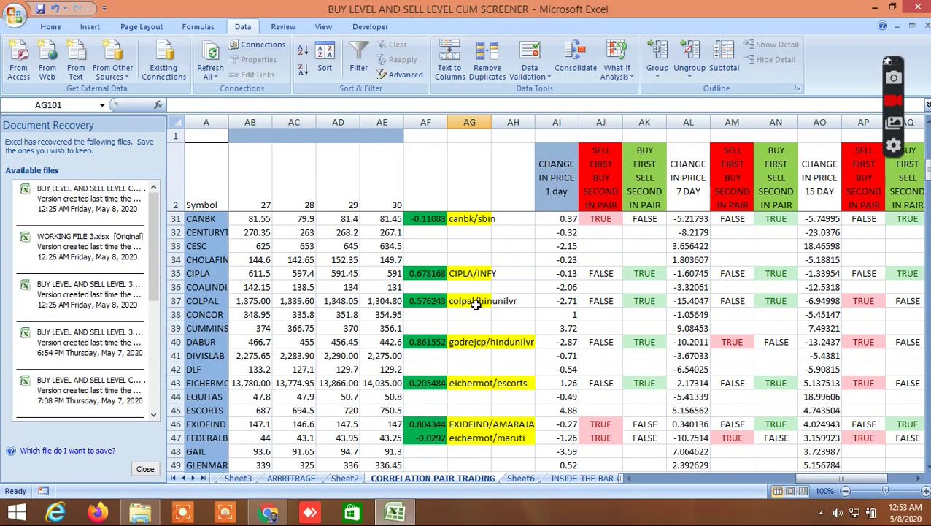
scroll(475, 305, "up", 1)
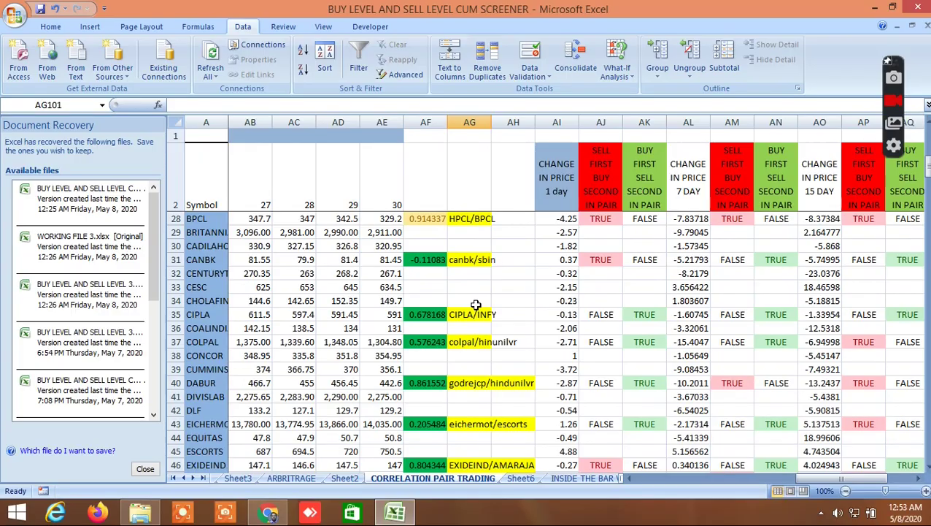
scroll(492, 311, "up", 2)
scroll(492, 311, "up", 2)
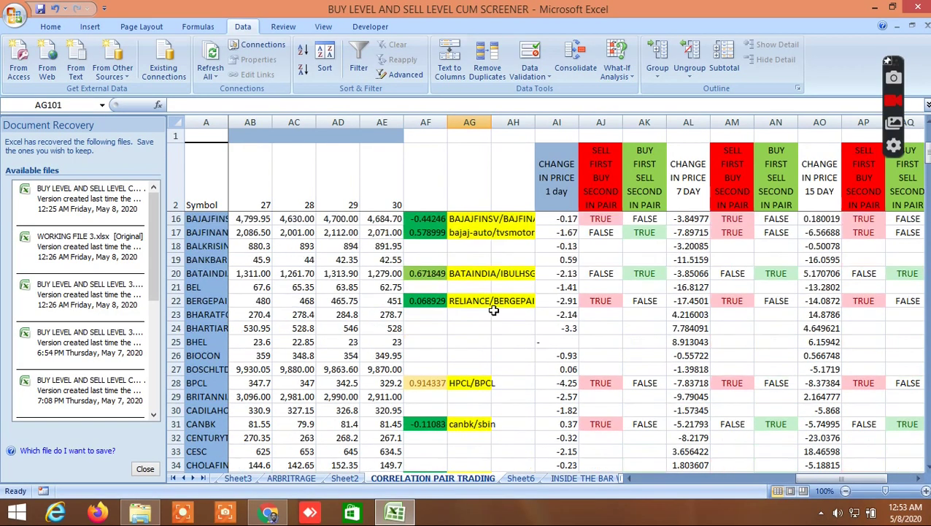
scroll(493, 310, "up", 3)
scroll(493, 310, "up", 1)
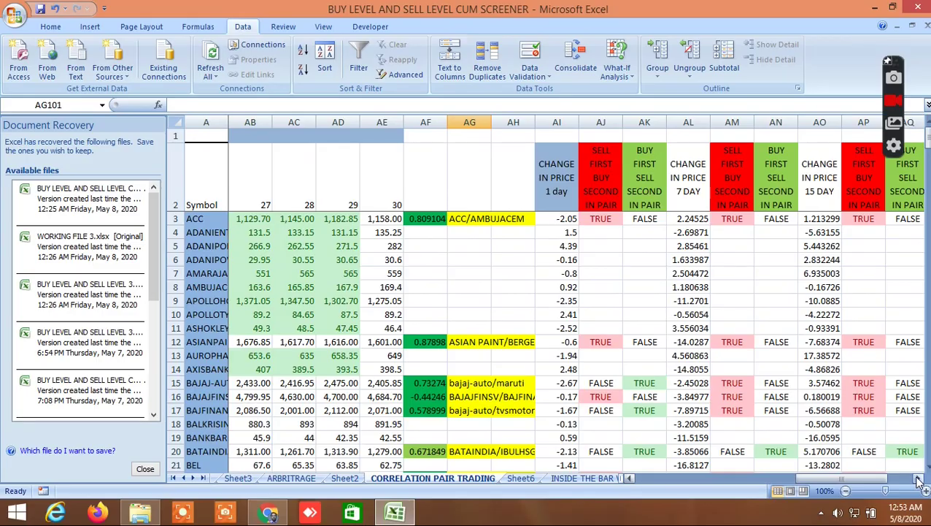
left_click(919, 479)
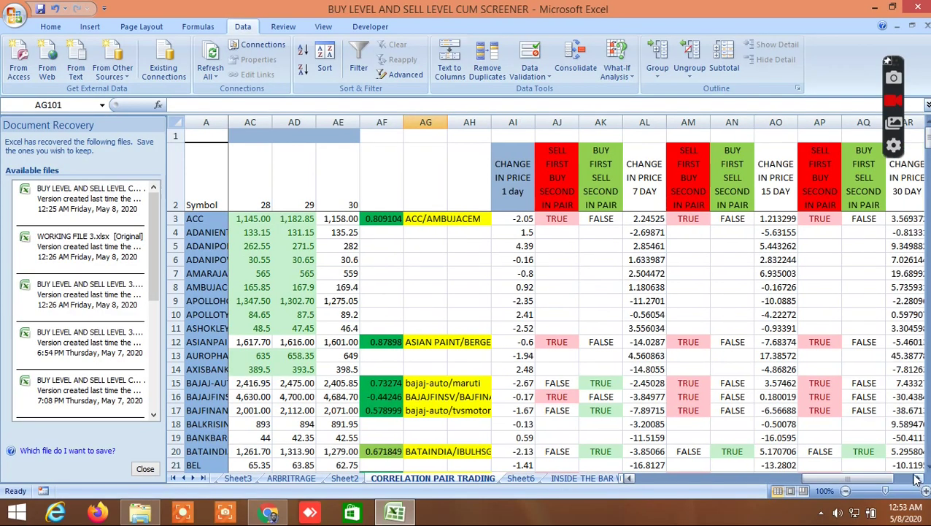
left_click_drag(849, 481, 854, 481)
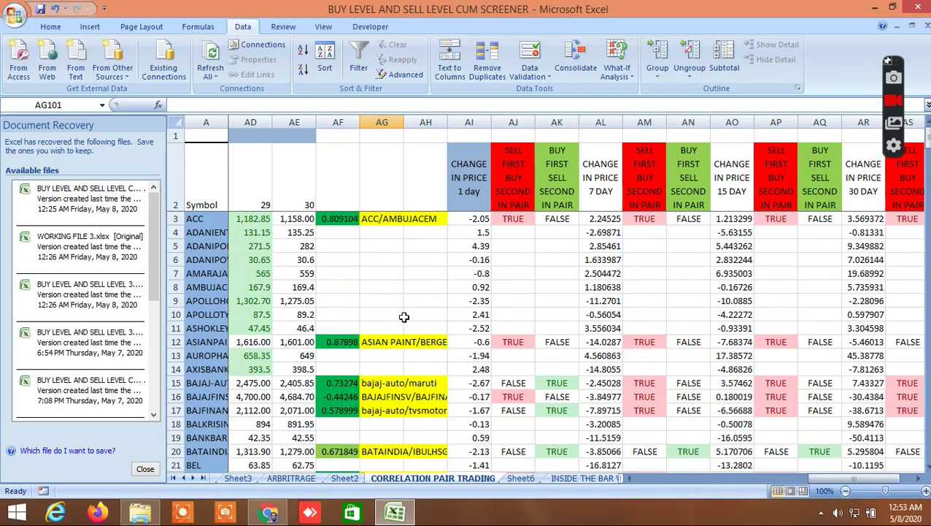
scroll(409, 324, "down", 2)
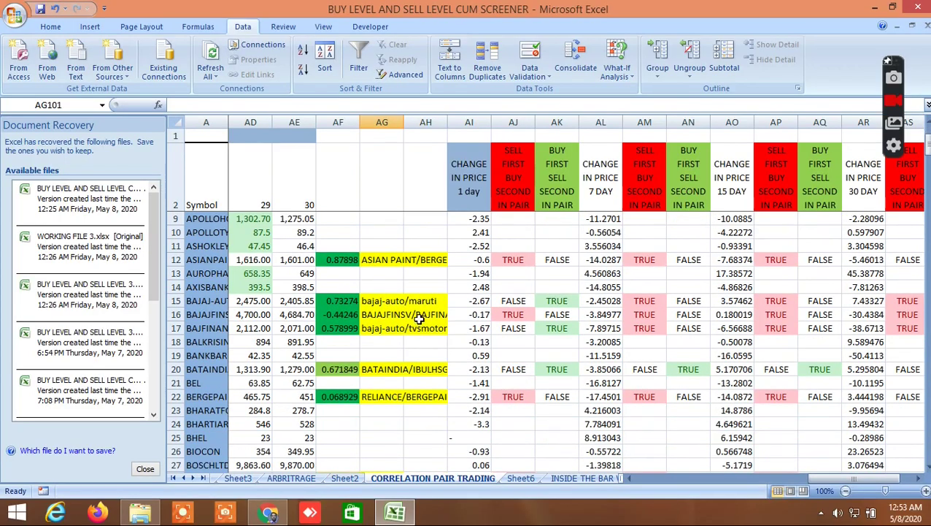
scroll(419, 318, "up", 2)
scroll(421, 317, "down", 1)
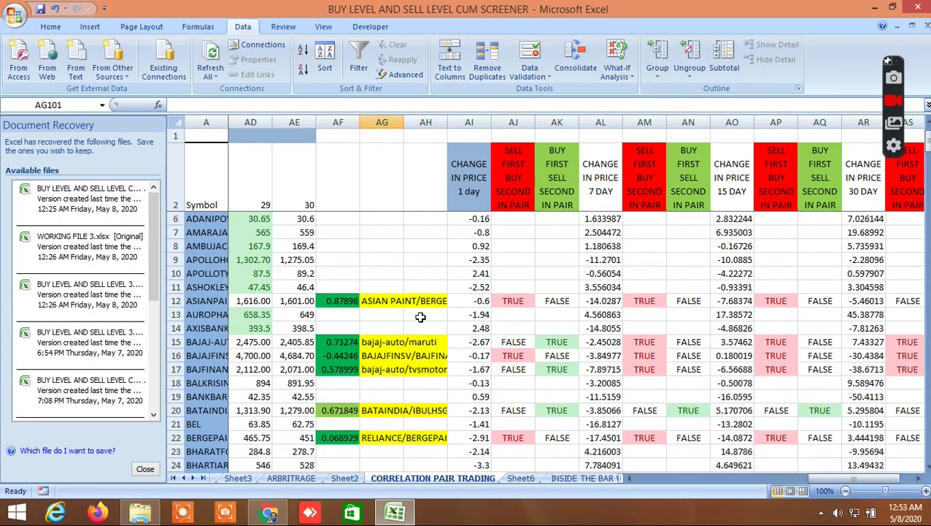
scroll(421, 317, "down", 2)
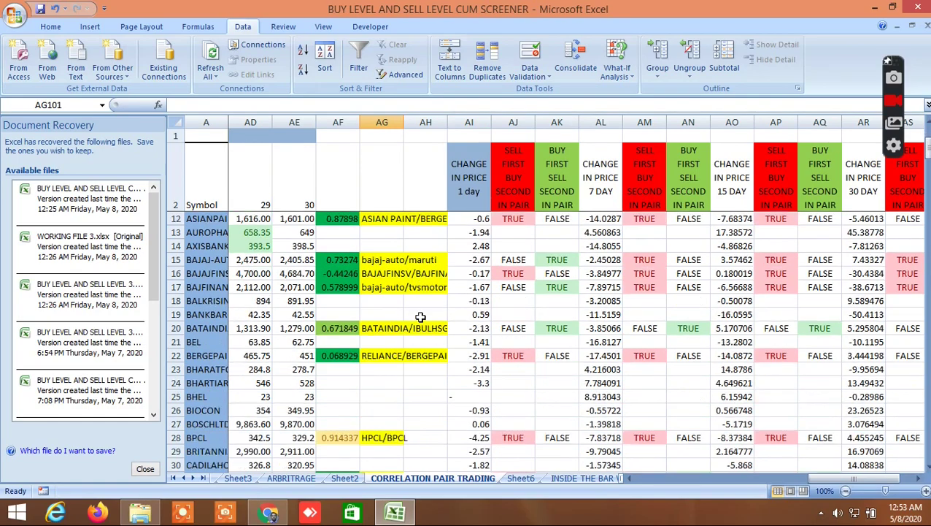
scroll(421, 317, "down", 1)
scroll(421, 317, "up", 1)
scroll(420, 317, "up", 3)
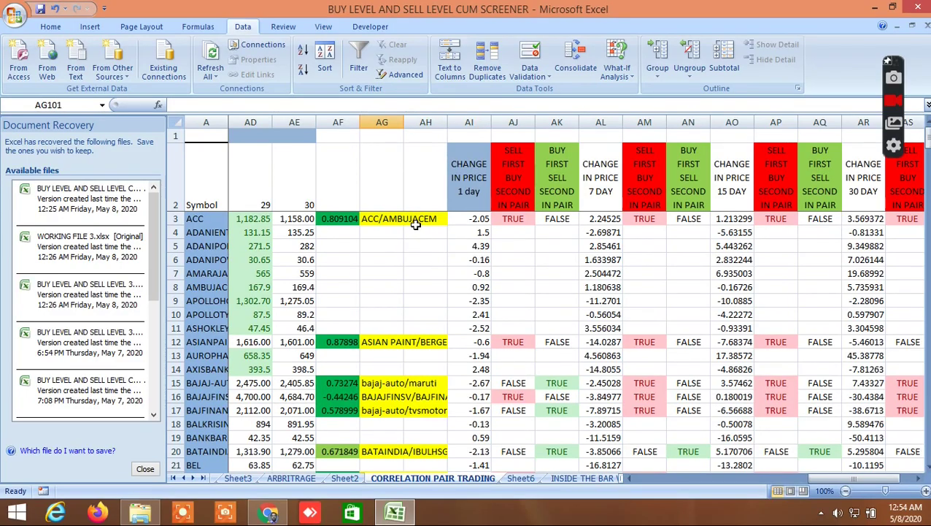
Inspect AF31's CANBK/SBIN correlation, -0.11083 from CORREL(B31:AE31,B114:AE114), leaving it unchanged
scroll(465, 289, "down", 2)
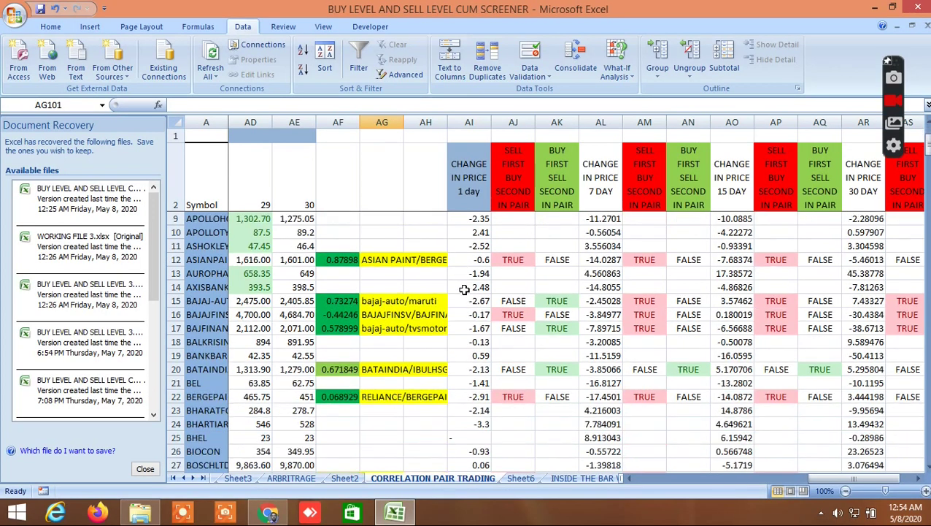
scroll(464, 289, "down", 1)
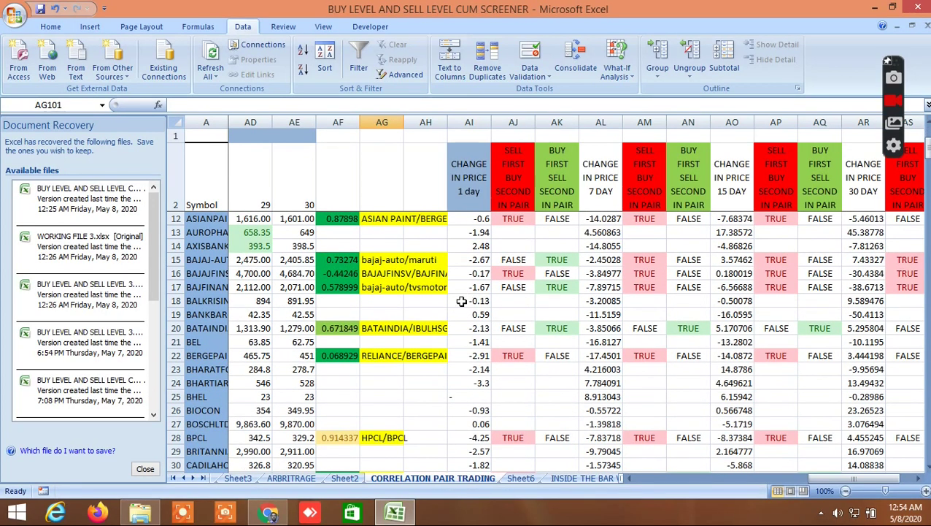
scroll(463, 292, "down", 1)
scroll(463, 292, "down", 2)
left_click(426, 341)
right_click(409, 349)
left_click(356, 356)
right_click(357, 356)
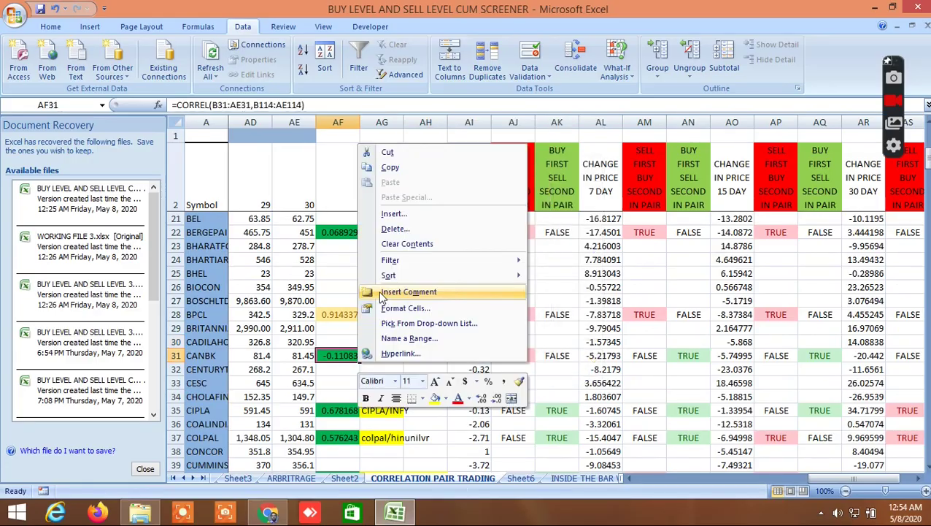
key("Escape")
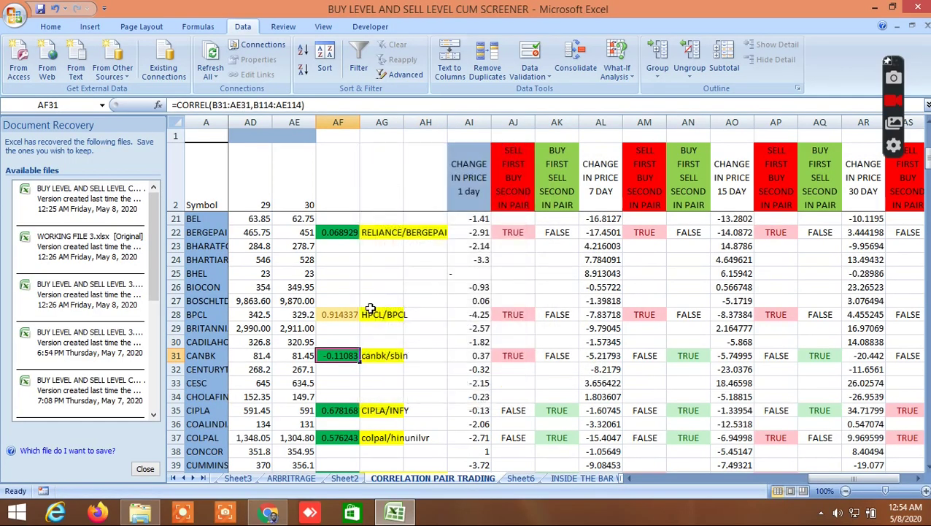
Shift the view right to reveal the 30 DAY change and later pair-trading signal columns
scroll(366, 313, "up", 1)
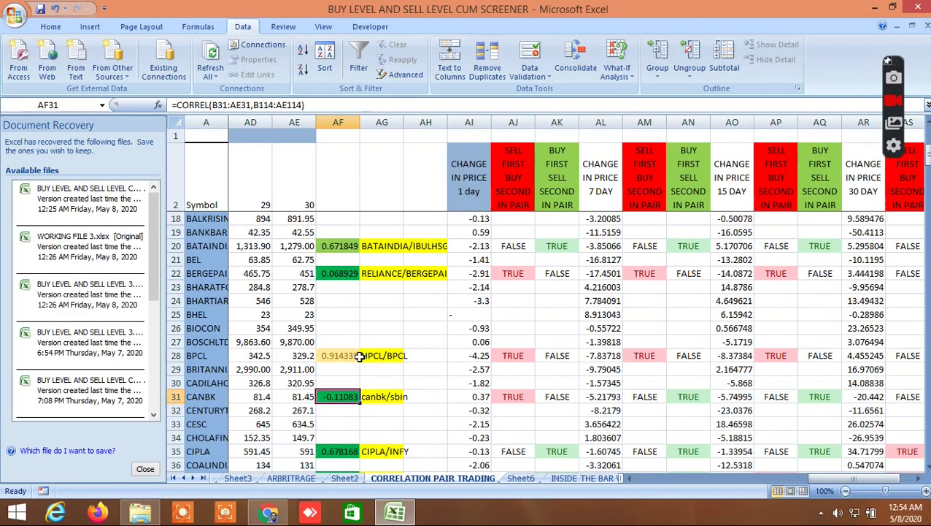
scroll(358, 355, "down", 1)
scroll(351, 323, "up", 1)
scroll(437, 314, "up", 1)
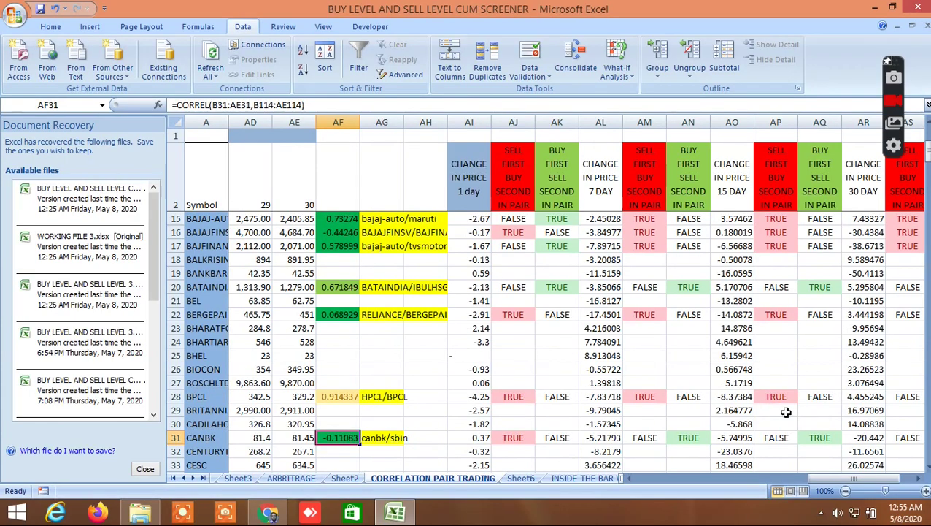
left_click(919, 481)
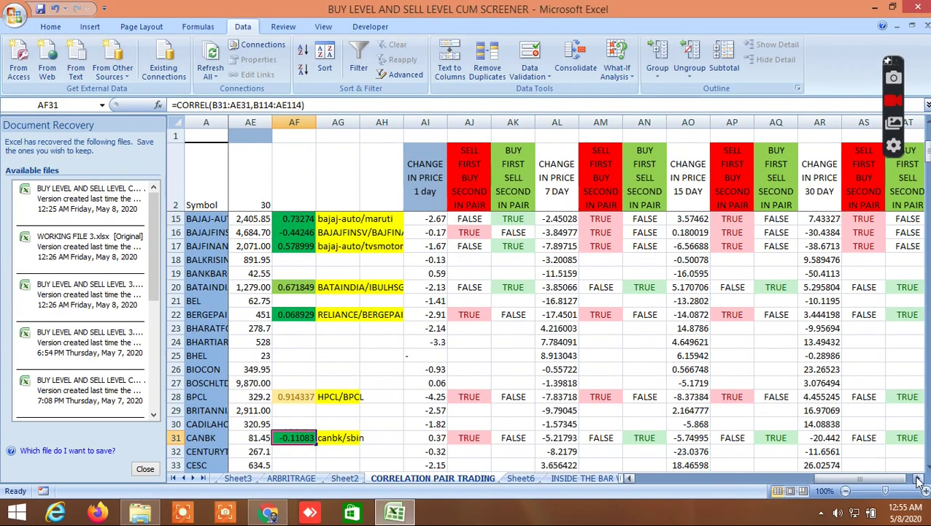
double_click(919, 481)
left_click(919, 480)
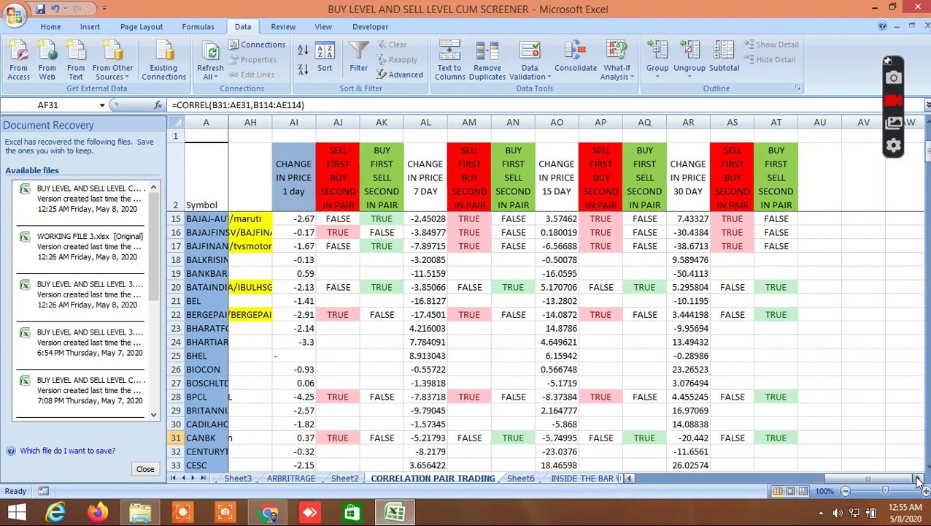
left_click_drag(897, 480, 854, 482)
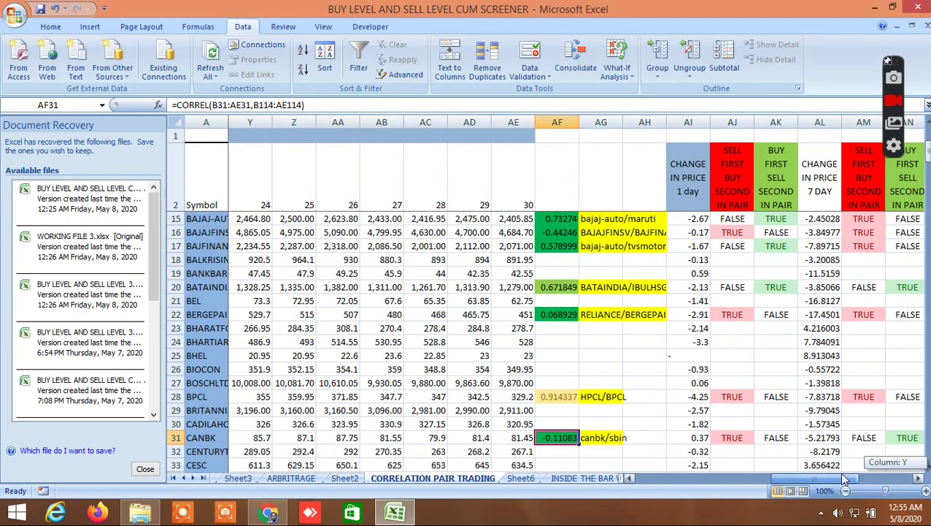
Go to the INSIDE THE BAR WITH NR7 sheet and bring its inside-bar columns into view
left_click(565, 478)
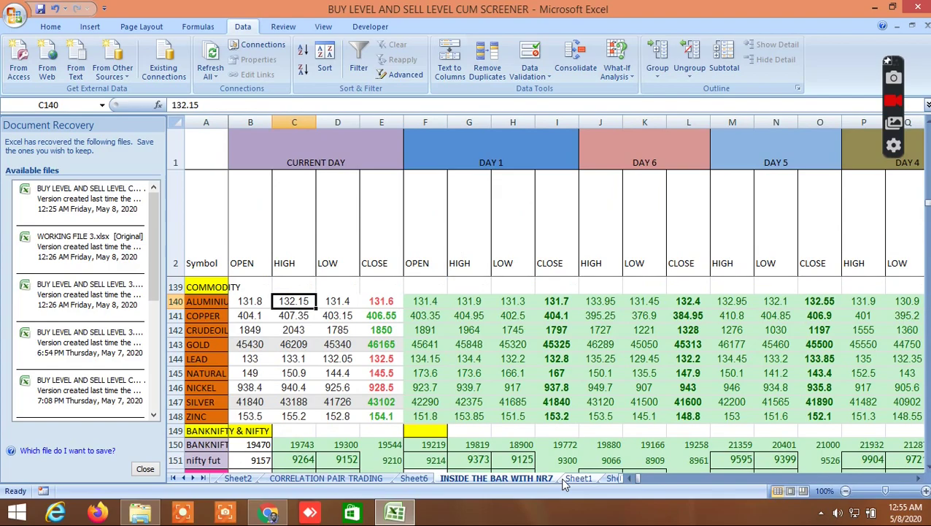
scroll(573, 343, "up", 1)
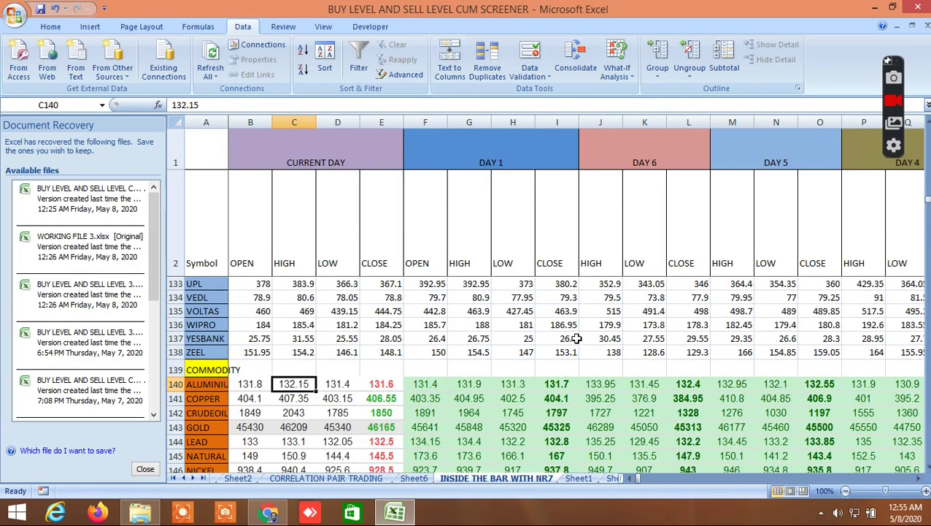
scroll(576, 329, "up", 4)
scroll(580, 322, "up", 1)
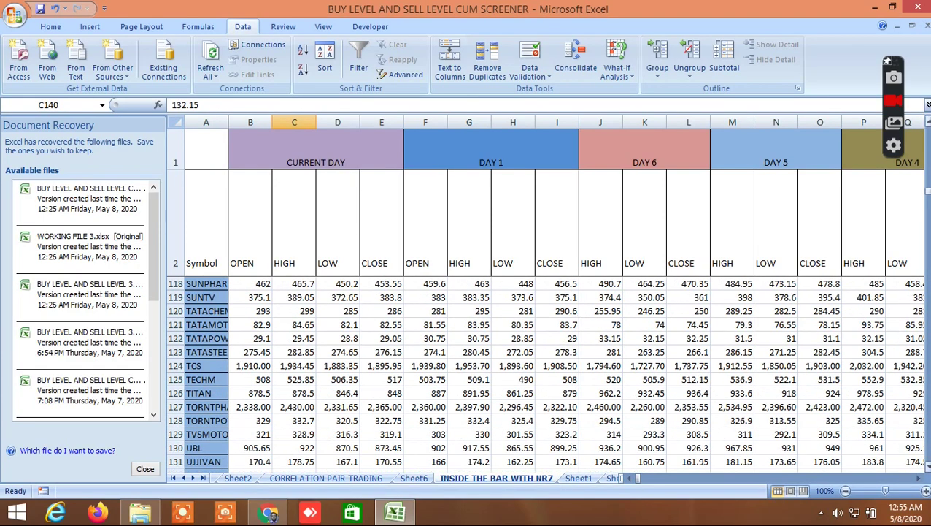
left_click_drag(927, 192, 927, 125)
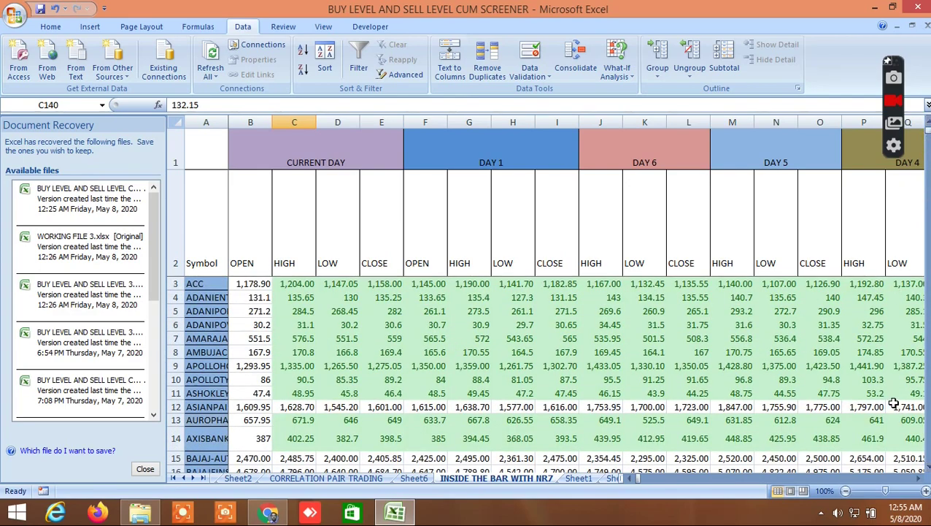
left_click(921, 478)
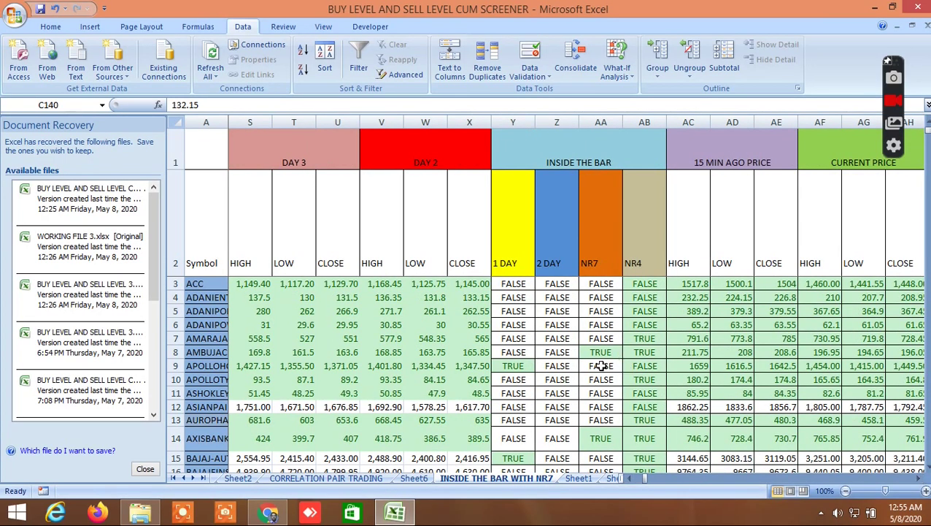
Inspect the NR7 and NR4 formulas in AA8, AB8 and AA12 and their referenced cells
left_click(600, 354)
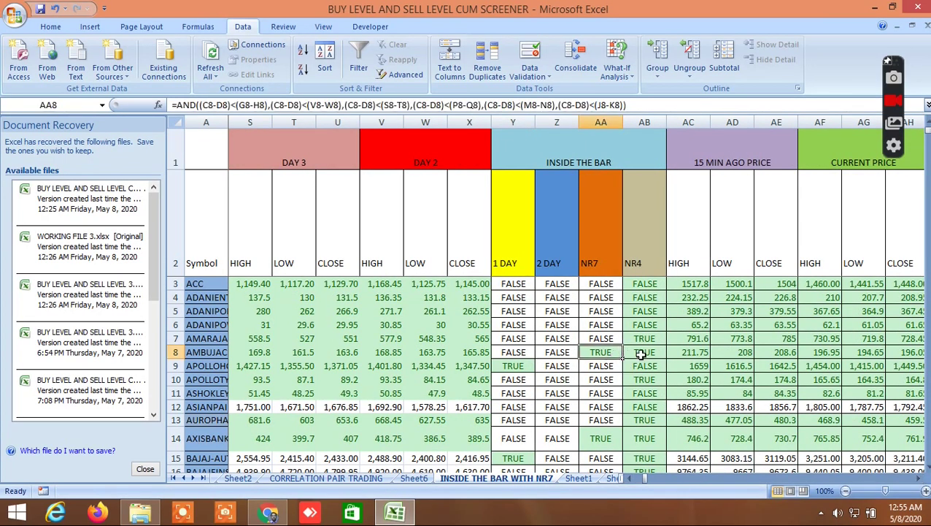
double_click(641, 354)
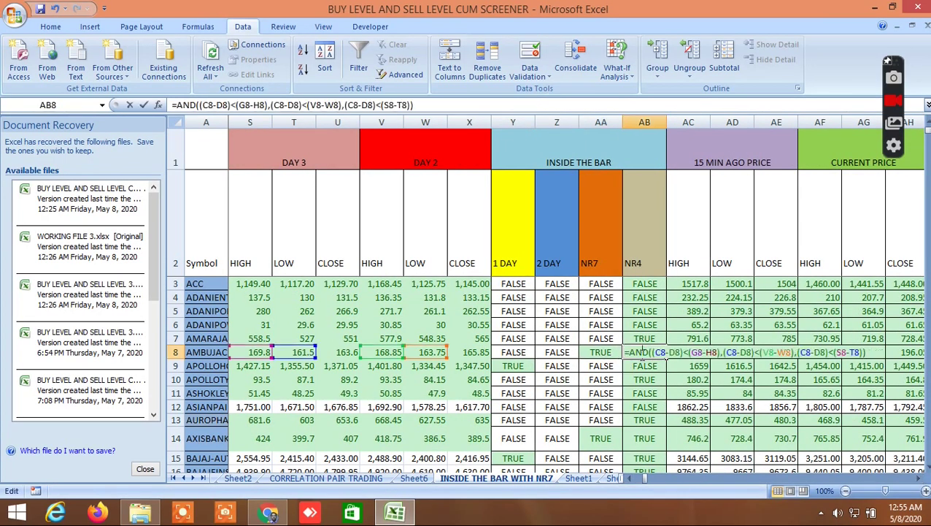
double_click(595, 410)
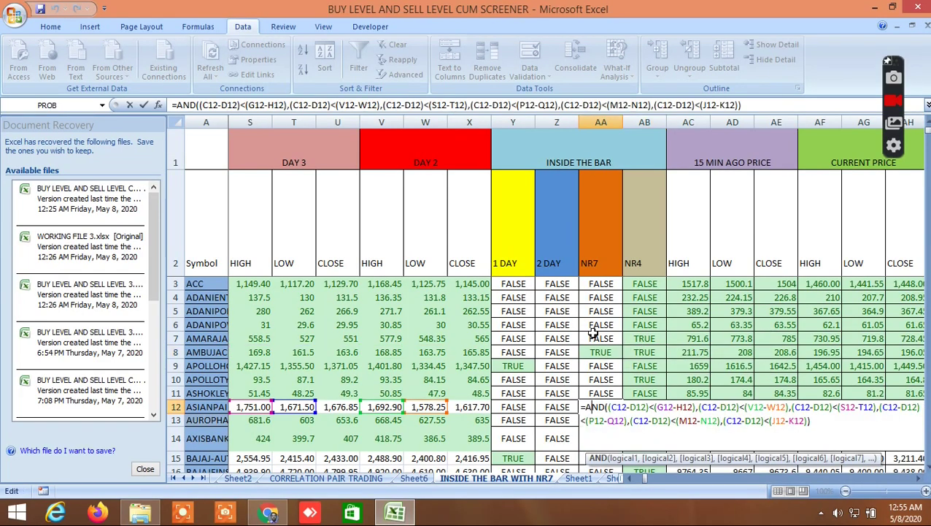
key("Return")
scroll(589, 337, "down", 2)
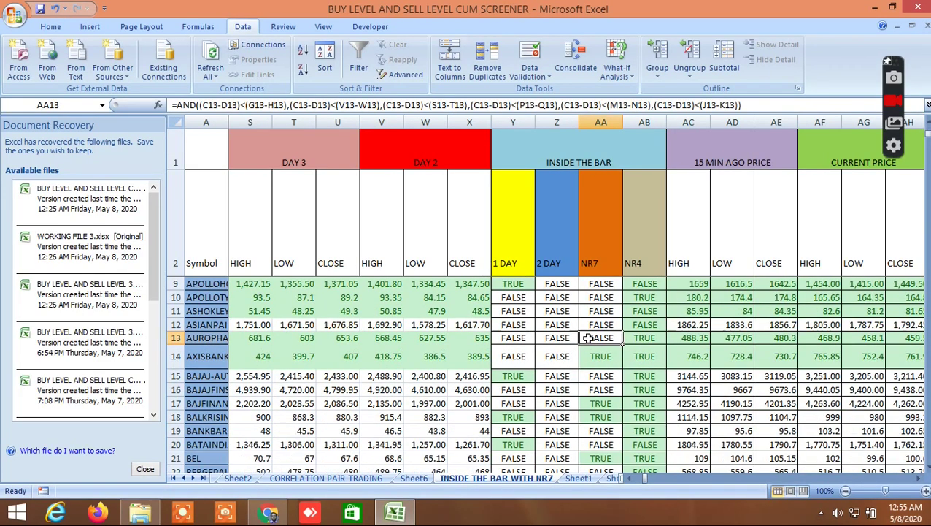
scroll(580, 329, "up", 1)
Check the 1 DAY inside-bar formulas for rows 9, 14, 15, 18 and 20
left_click(527, 326)
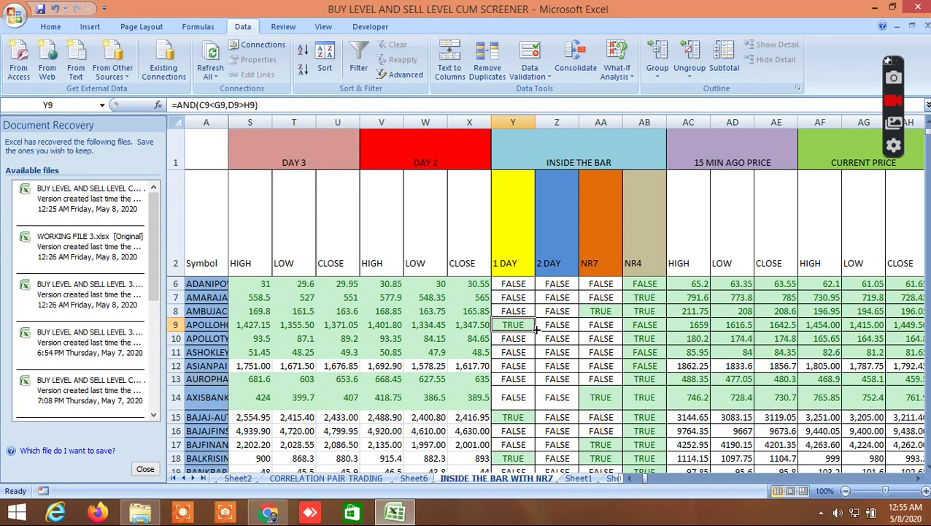
scroll(580, 356, "down", 1)
right_click(582, 357)
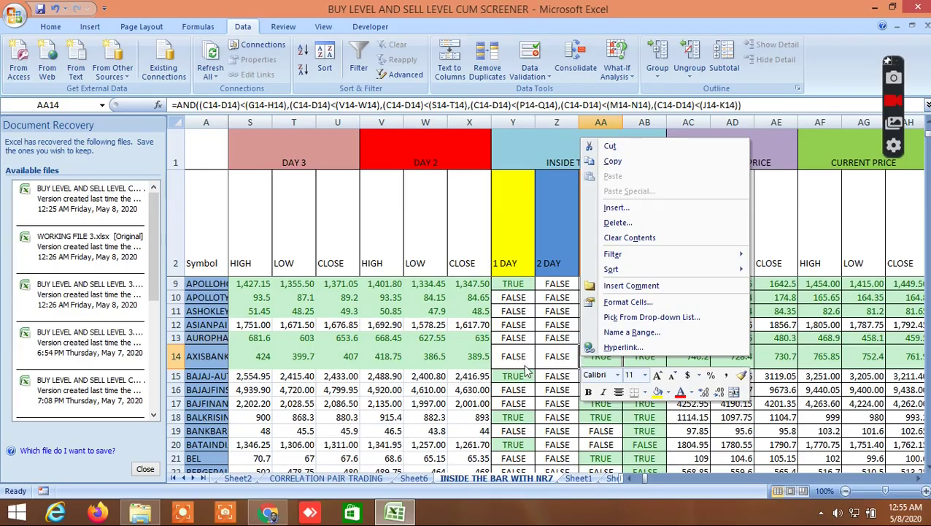
key("Escape")
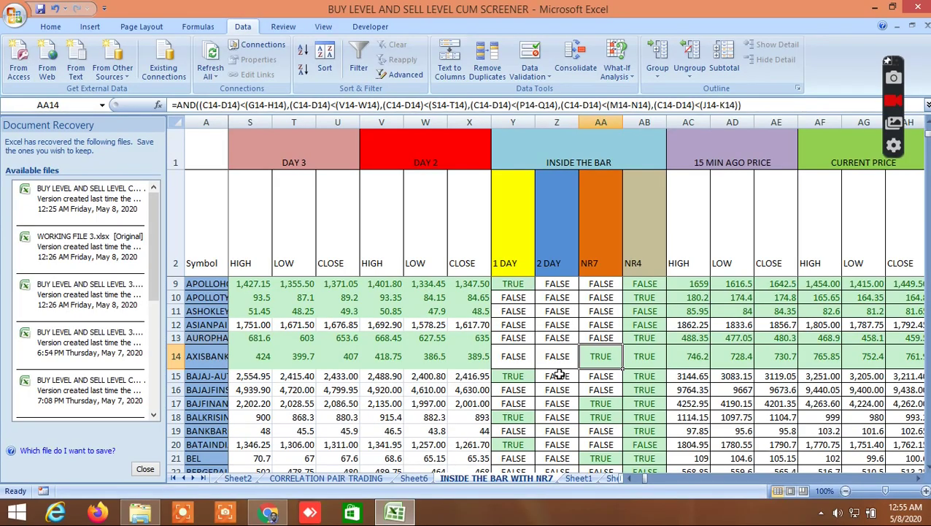
scroll(559, 372, "down", 2)
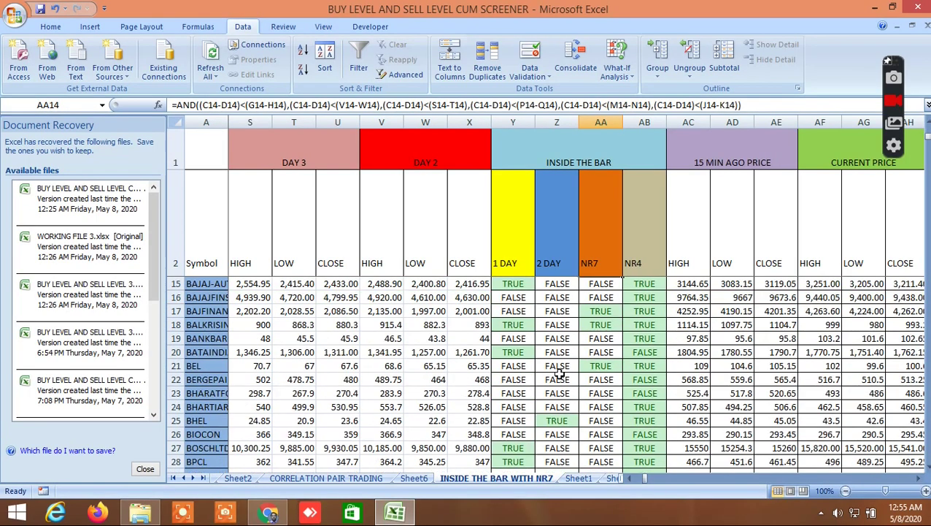
left_click(516, 286)
left_click(527, 327)
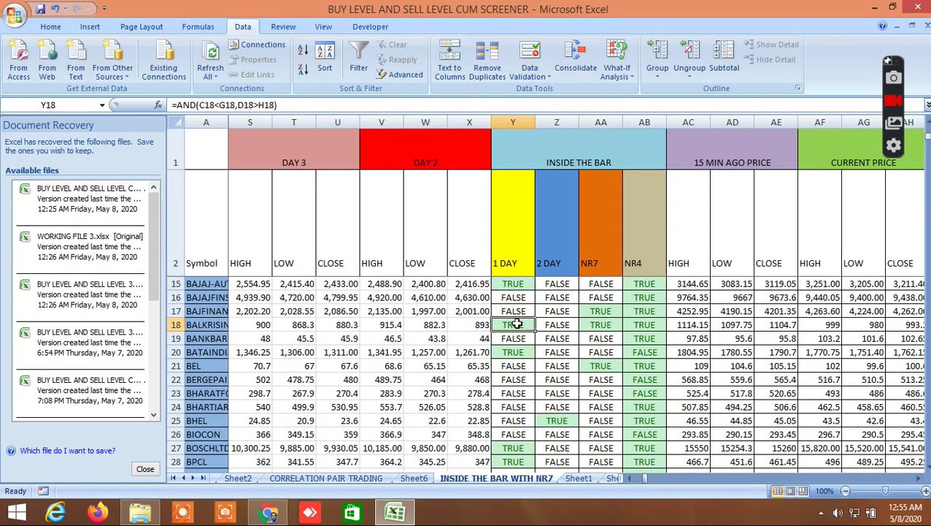
left_click(515, 353)
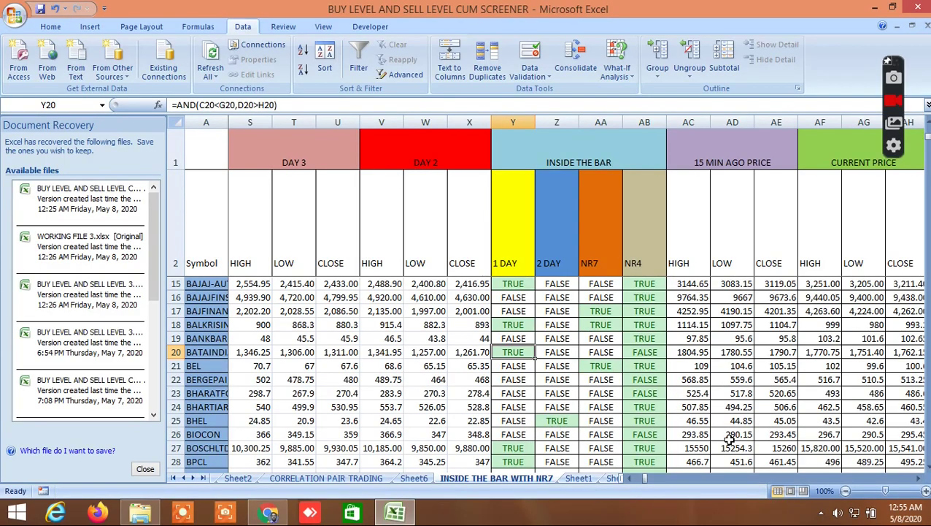
Scroll right to column AJ and up to row 3 to show the candlestick-pattern columns
left_click_drag(919, 482, 918, 481)
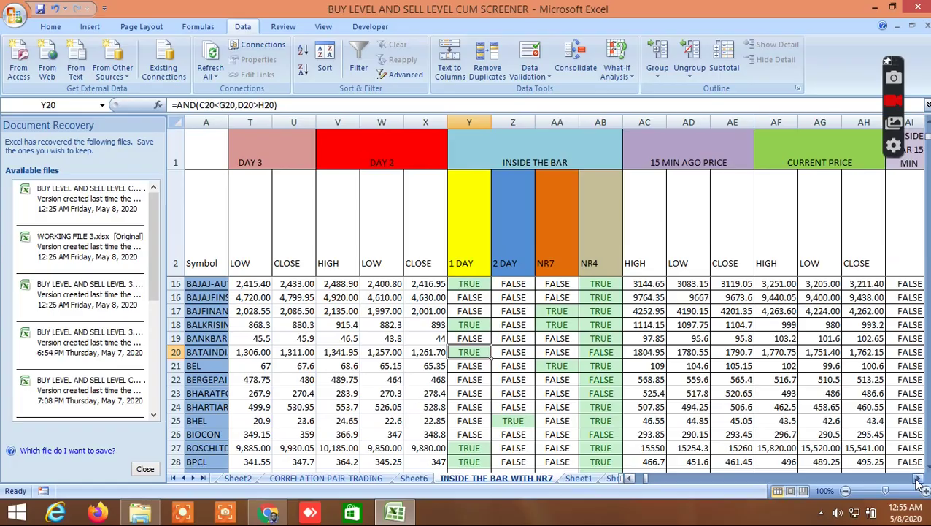
scroll(599, 314, "up", 2)
scroll(599, 314, "up", 2)
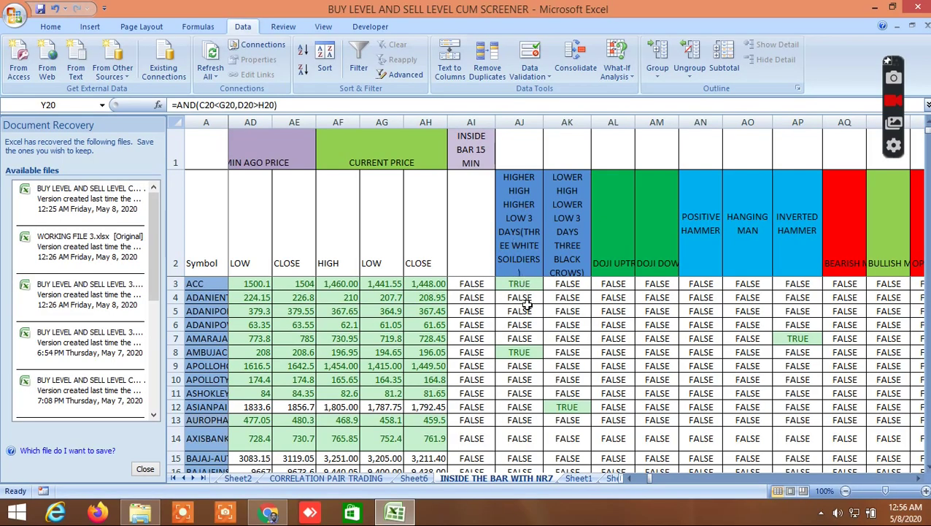
Read the three white soldiers AND formula in AJ8 and three black crows formulas in AK12 and AK21
double_click(522, 352)
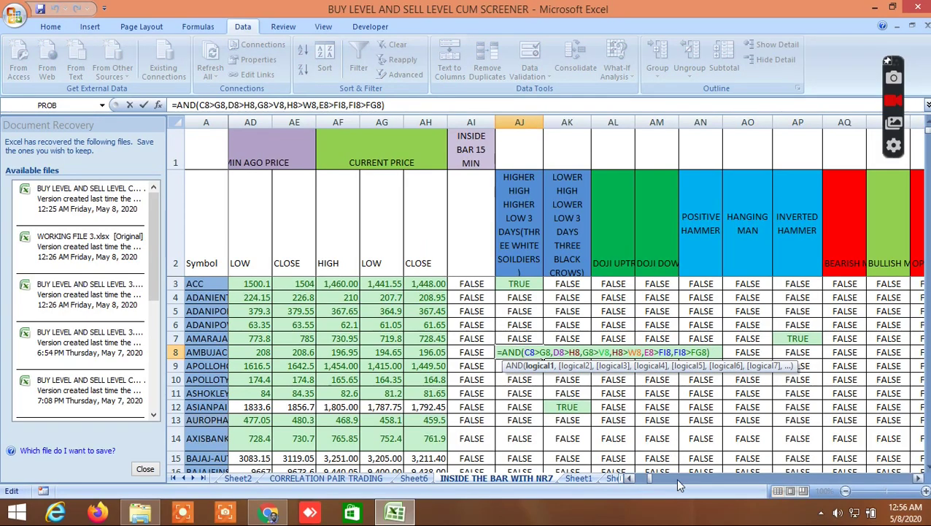
key("Return")
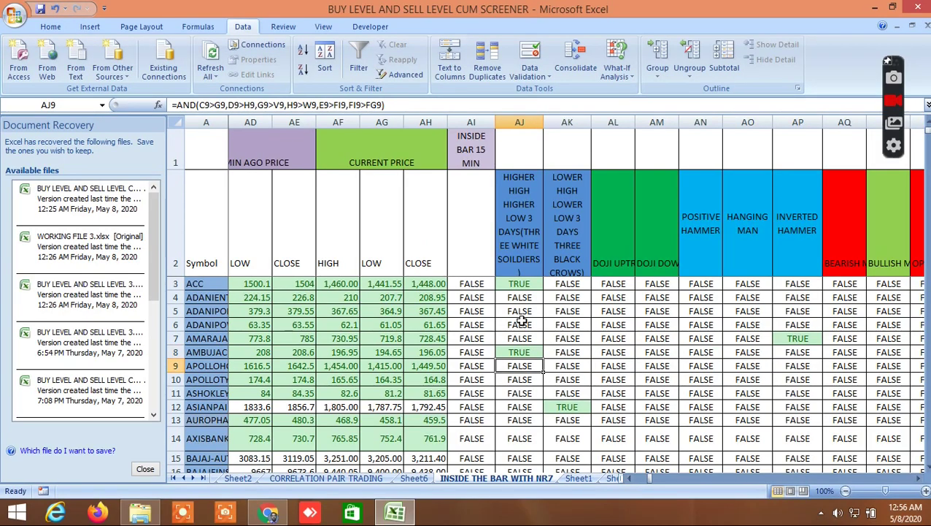
scroll(569, 363, "down", 1)
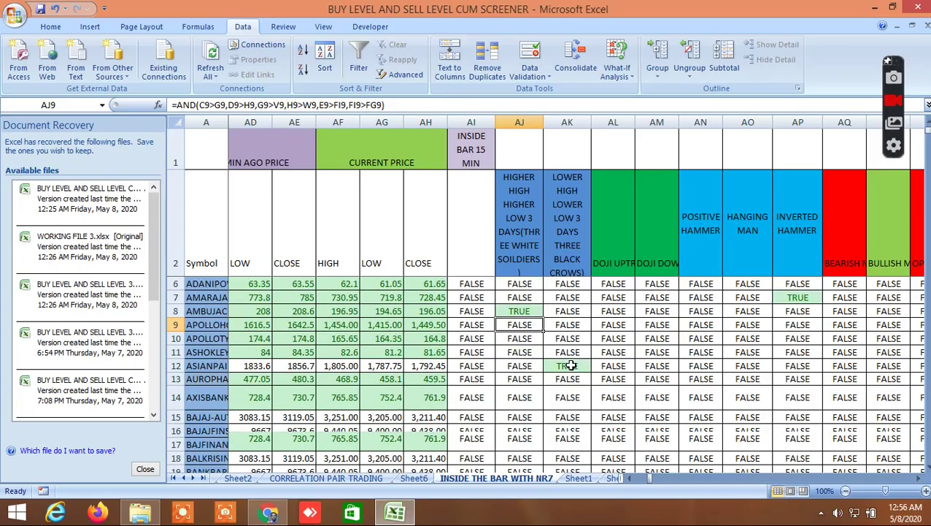
scroll(535, 320, "up", 1)
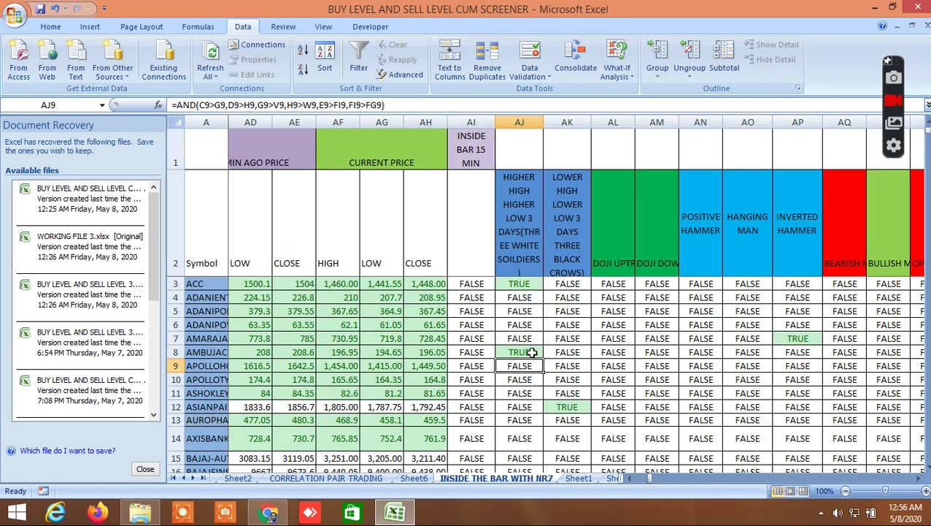
scroll(578, 374, "down", 1)
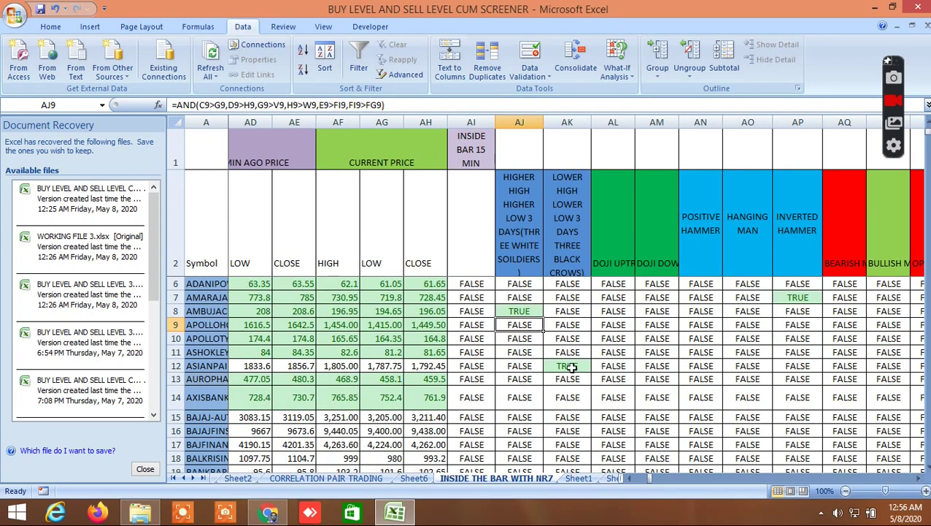
left_click(571, 367)
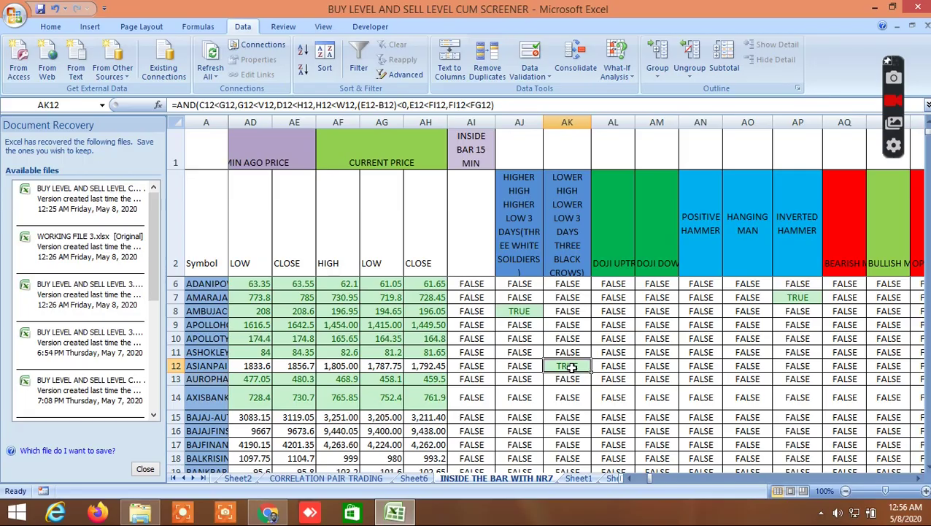
scroll(582, 400, "down", 2)
left_click(578, 414)
scroll(609, 400, "down", 2)
scroll(613, 398, "up", 3)
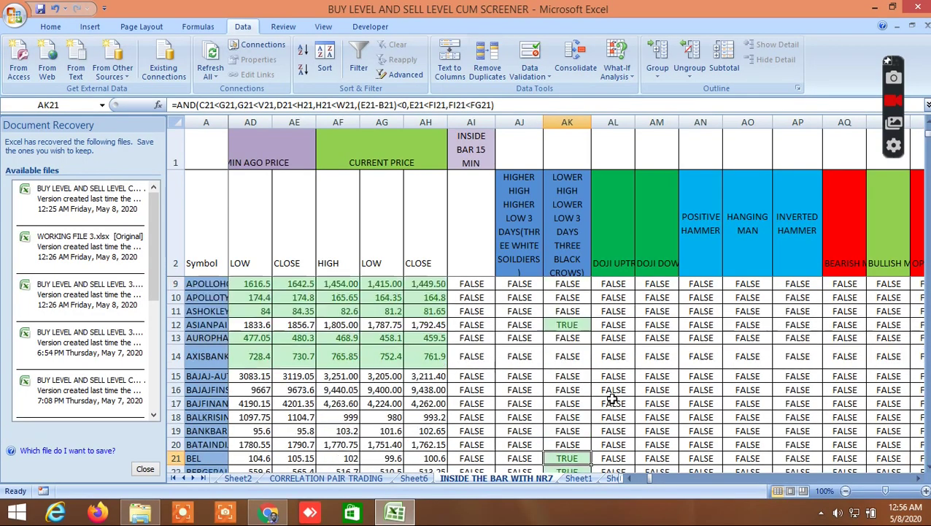
scroll(613, 398, "up", 2)
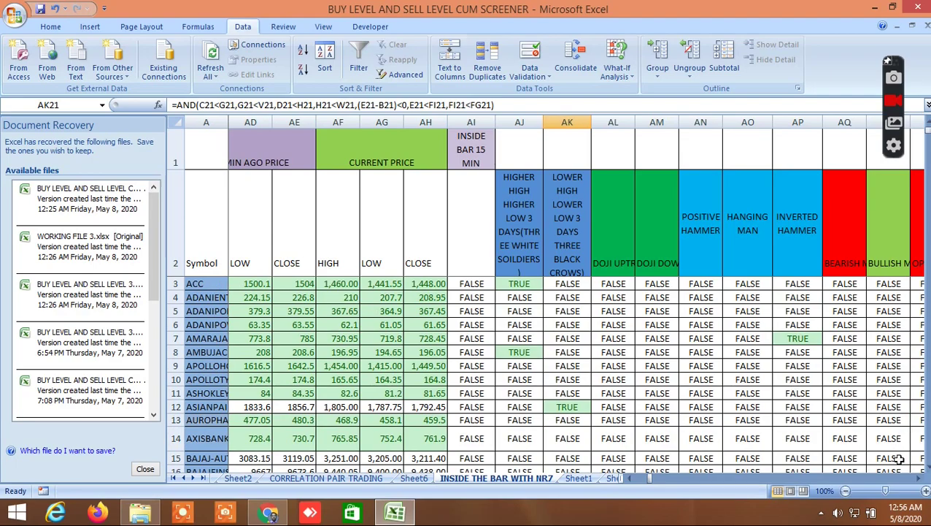
left_click(921, 482)
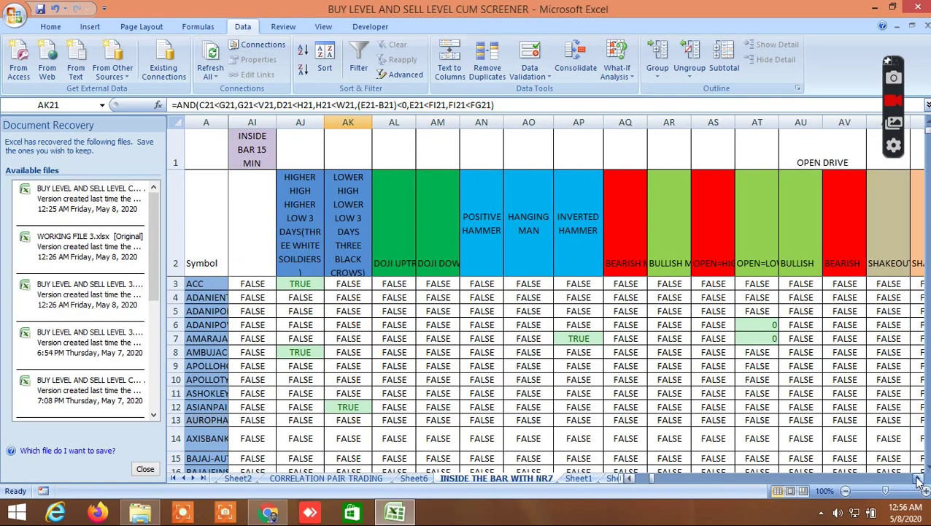
View the inverted hammer formula in AP7, then scroll down to the row 60 area
left_click(579, 335)
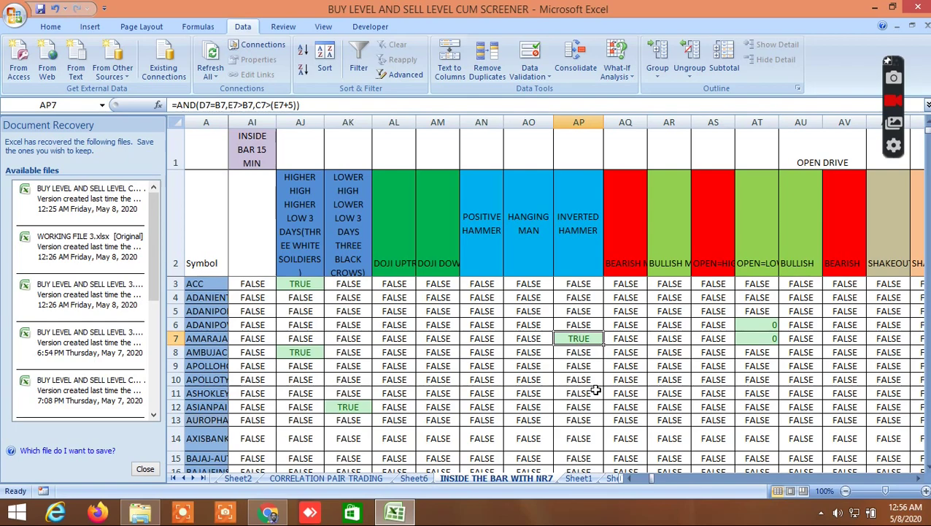
scroll(596, 390, "down", 1)
scroll(596, 391, "down", 1)
scroll(596, 390, "up", 3)
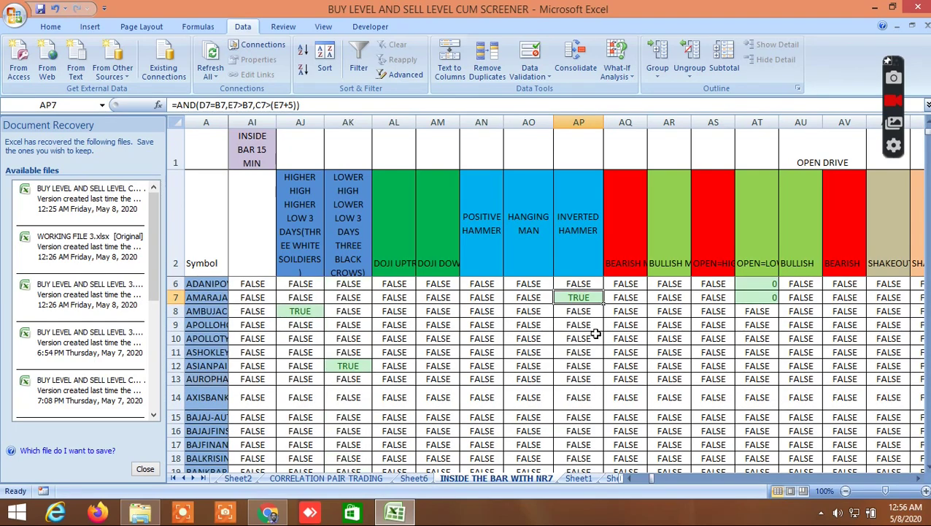
scroll(412, 318, "up", 1)
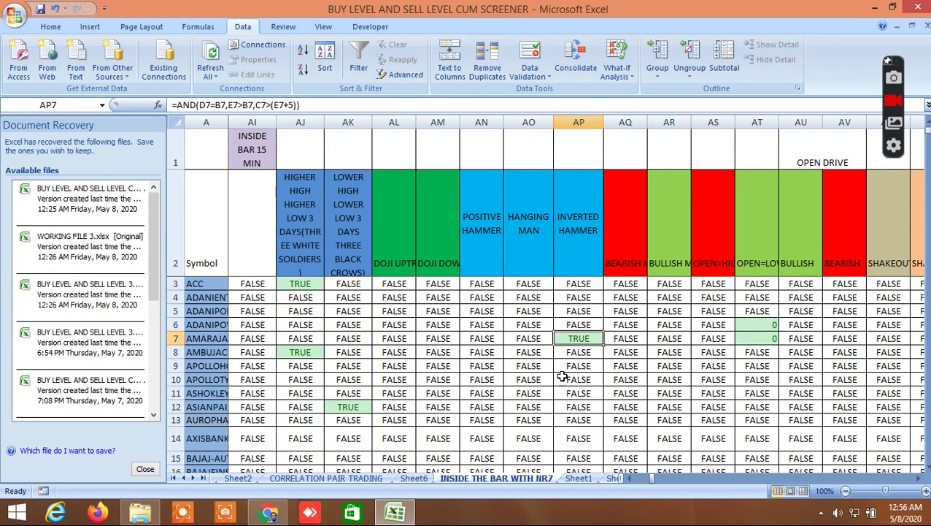
scroll(562, 376, "down", 1)
scroll(562, 376, "down", 2)
scroll(562, 376, "down", 2)
scroll(562, 376, "down", 3)
scroll(562, 376, "up", 2)
scroll(562, 376, "down", 1)
scroll(562, 376, "up", 1)
scroll(562, 376, "down", 2)
scroll(564, 378, "down", 4)
scroll(564, 377, "down", 1)
scroll(565, 378, "down", 2)
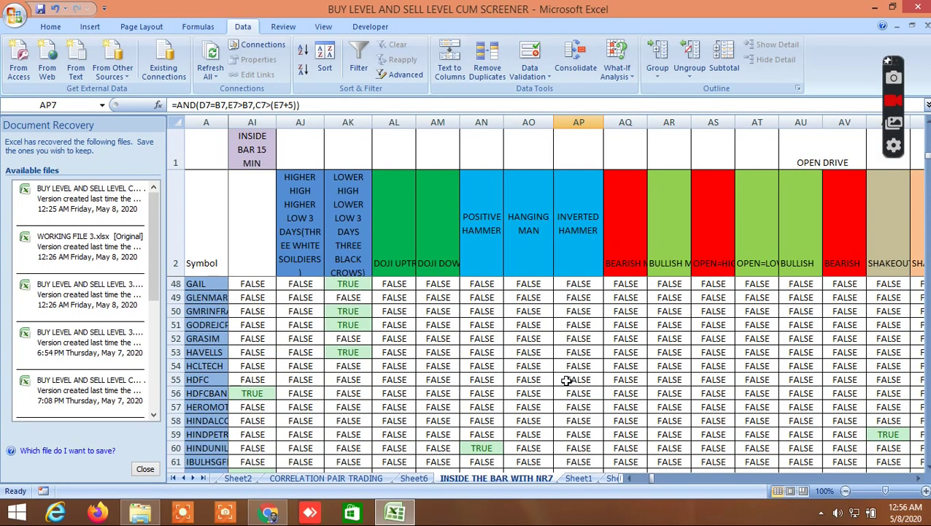
Undo an accidental AP57 edit in AN60 so HINDUNILVR's positive hammer reads TRUE again
double_click(489, 448)
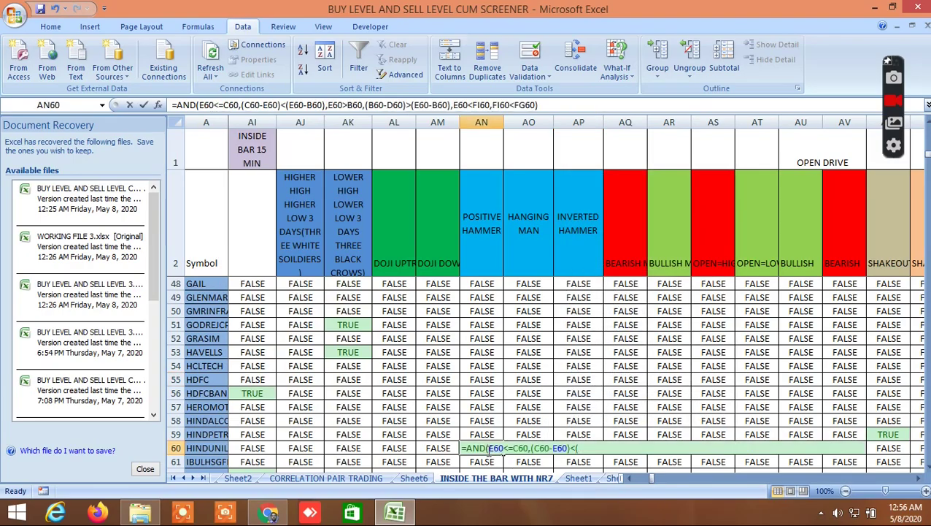
left_click(576, 407)
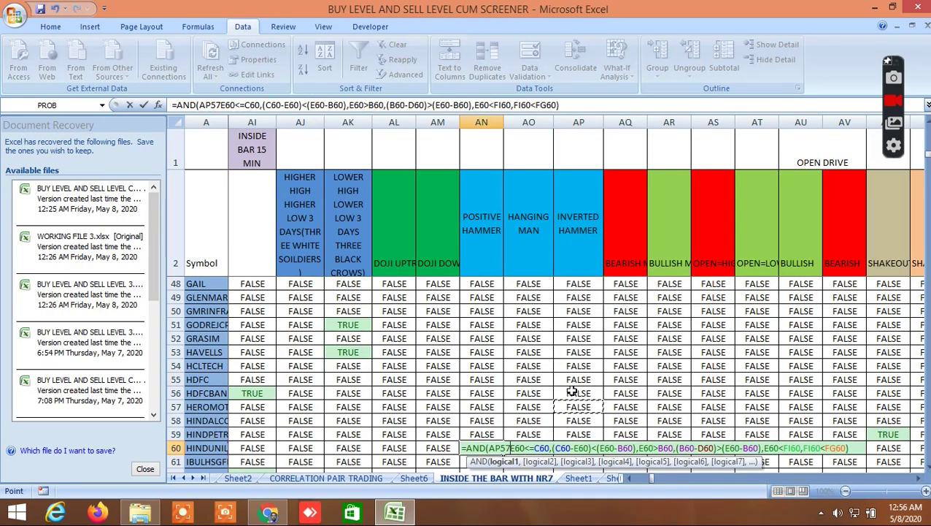
key("Return")
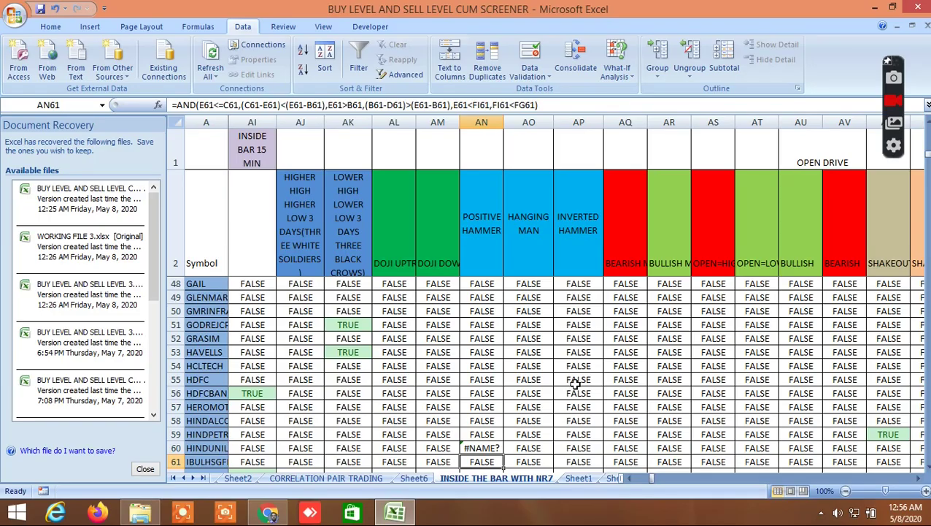
left_click(54, 9)
right_click(69, 9)
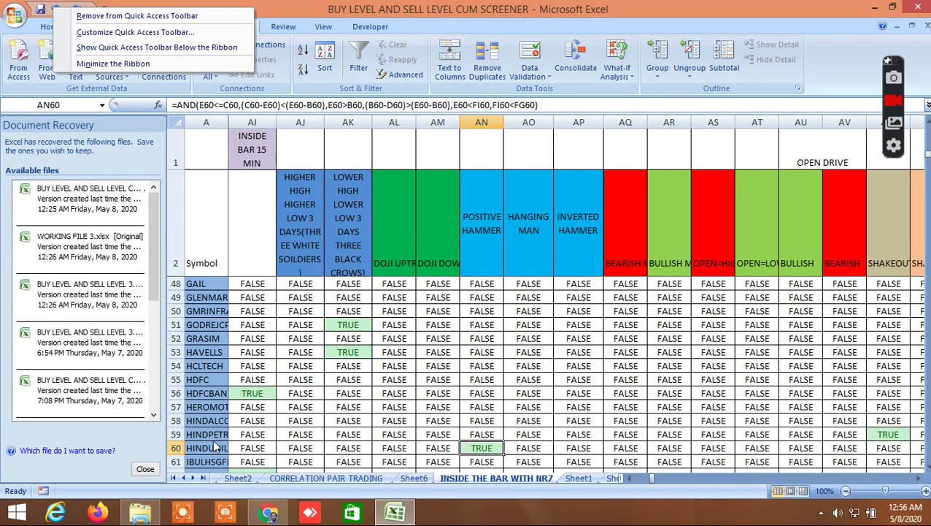
left_click(800, 357)
Scroll right past head-and-shoulders, abandoned baby and butterfly to the DOUBLE BOTTOM, CUP AND HANDLE and PATTERN BUY columns
left_click(917, 478)
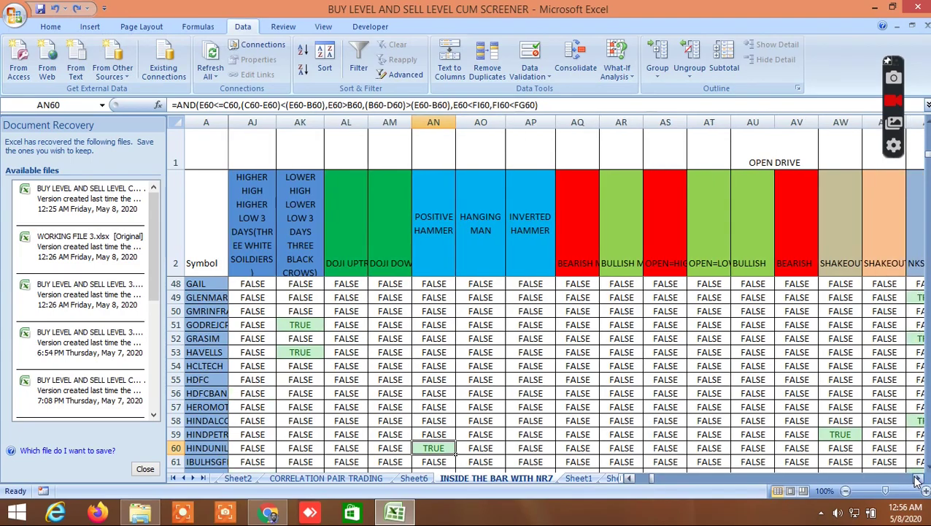
left_click(918, 478)
left_click(913, 478)
left_click(918, 478)
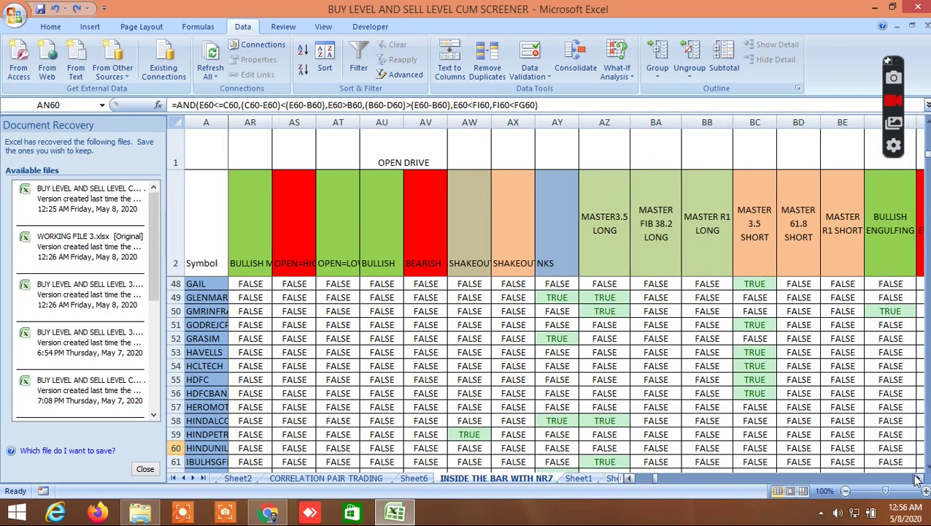
left_click(918, 478)
left_click(918, 478)
left_click(917, 478)
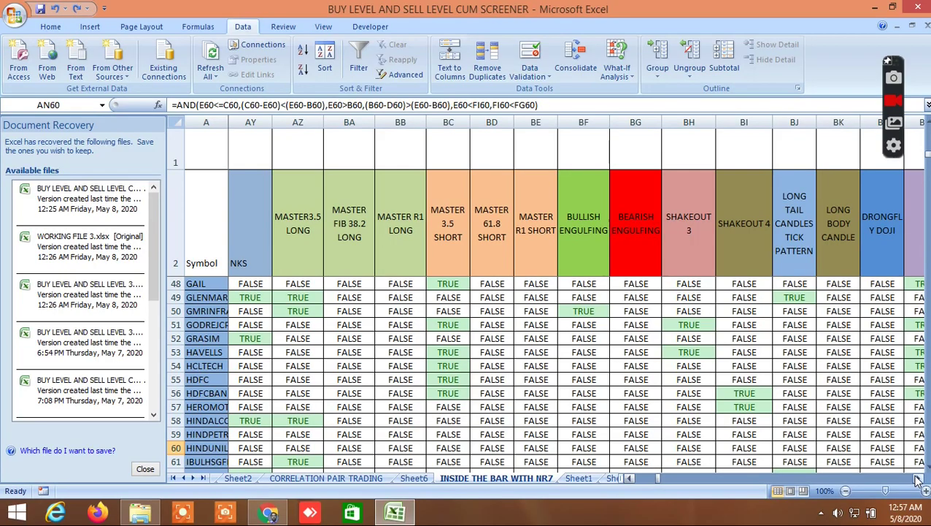
left_click(918, 478)
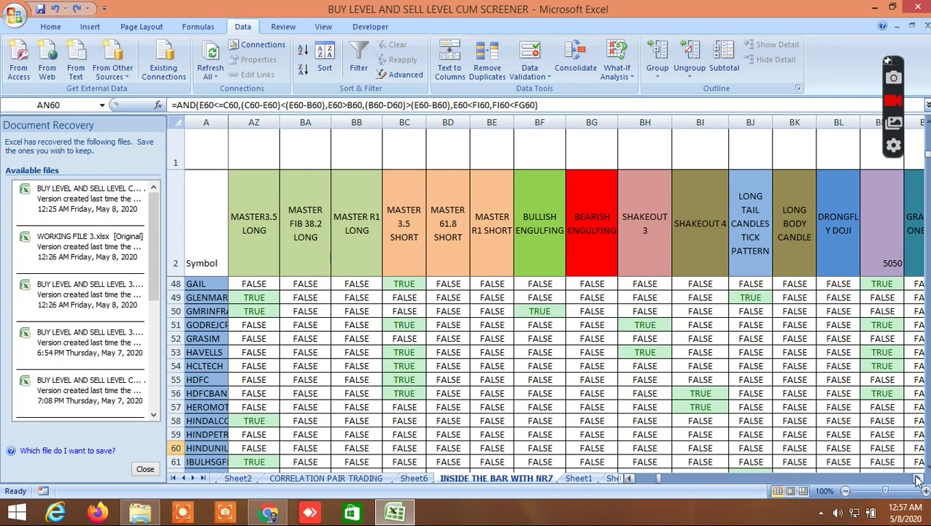
left_click(918, 478)
left_click(918, 478)
left_click(917, 478)
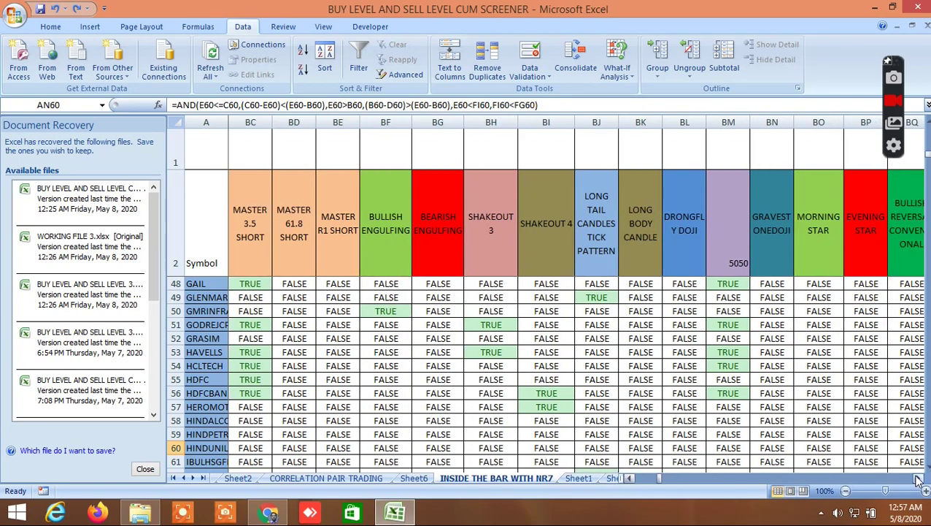
left_click(918, 478)
left_click(918, 478)
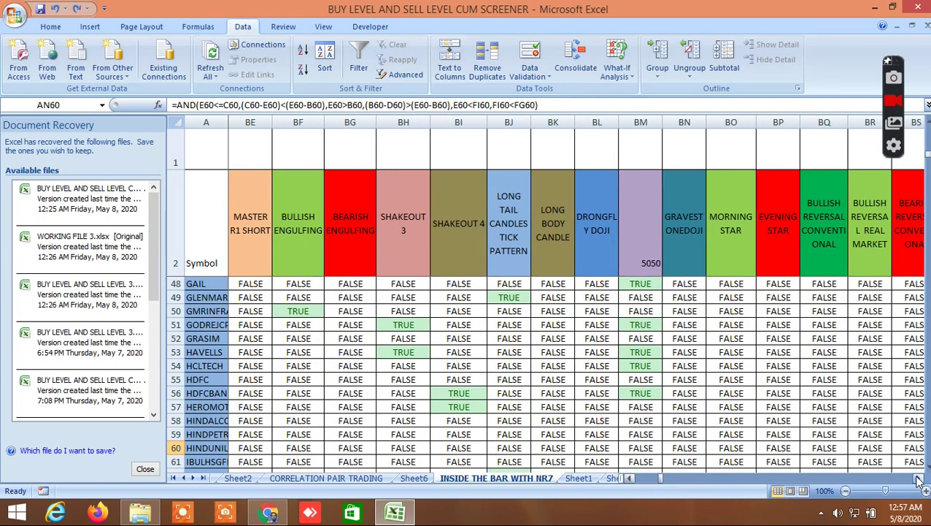
left_click(917, 478)
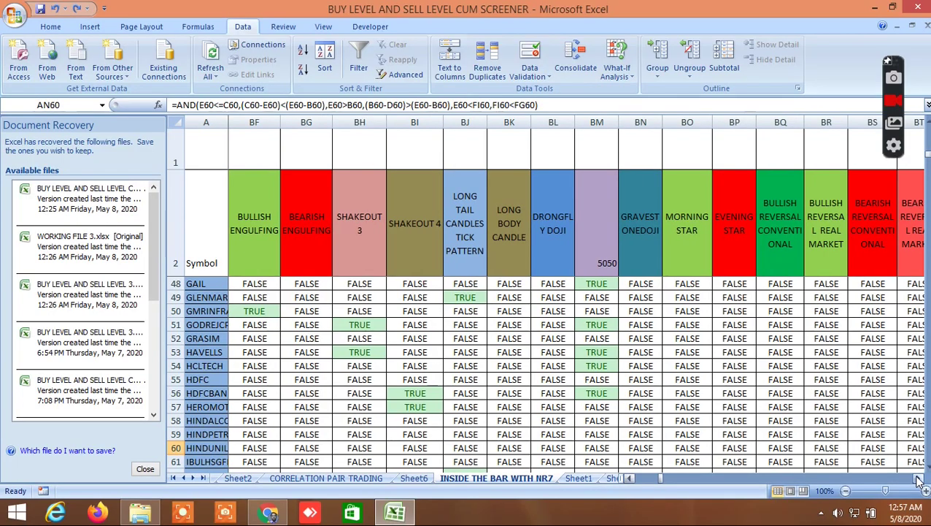
left_click(917, 478)
left_click(917, 478)
left_click(918, 478)
left_click(918, 479)
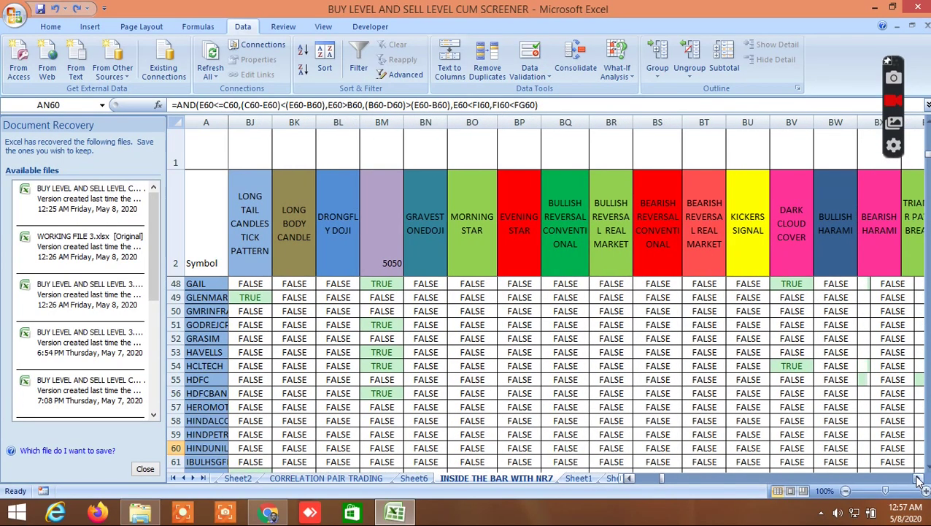
left_click(918, 478)
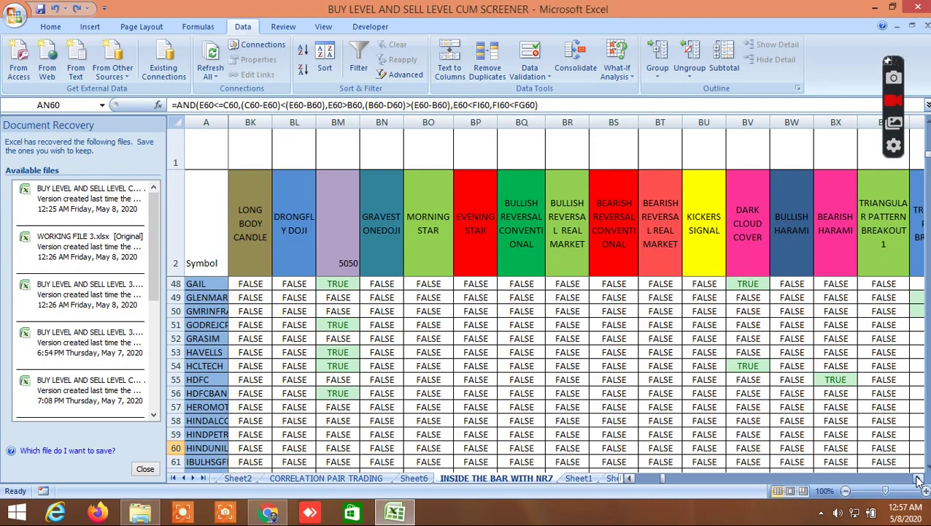
left_click(918, 479)
left_click(917, 478)
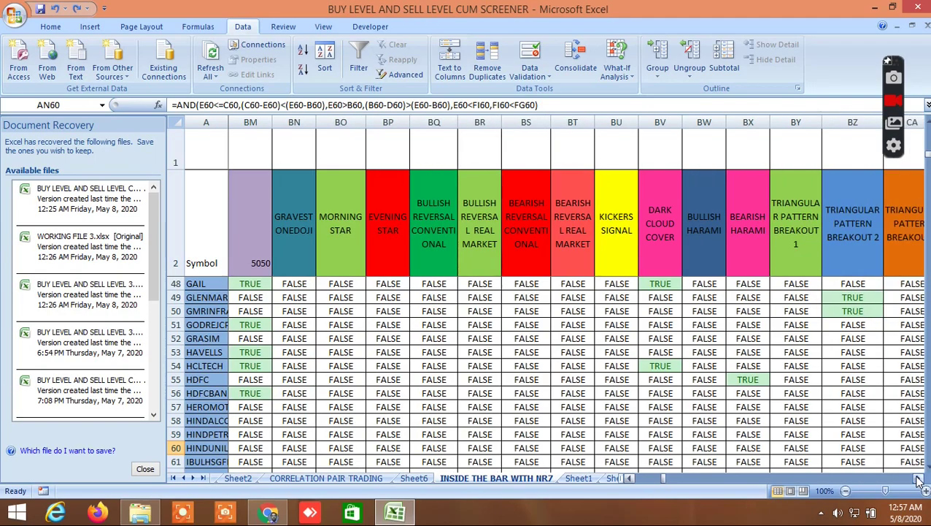
left_click(918, 478)
left_click(917, 478)
left_click(917, 478)
left_click(917, 478)
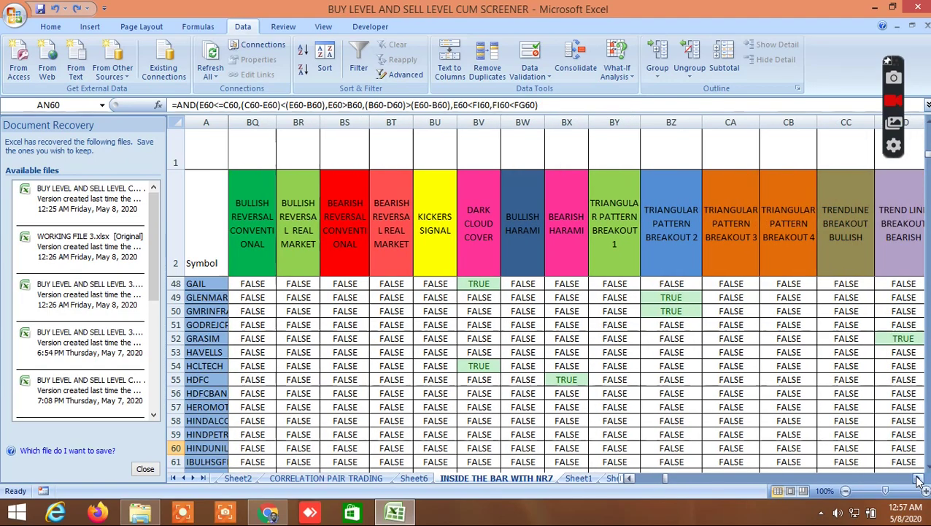
left_click(917, 478)
left_click(917, 478)
left_click(918, 478)
left_click(918, 478)
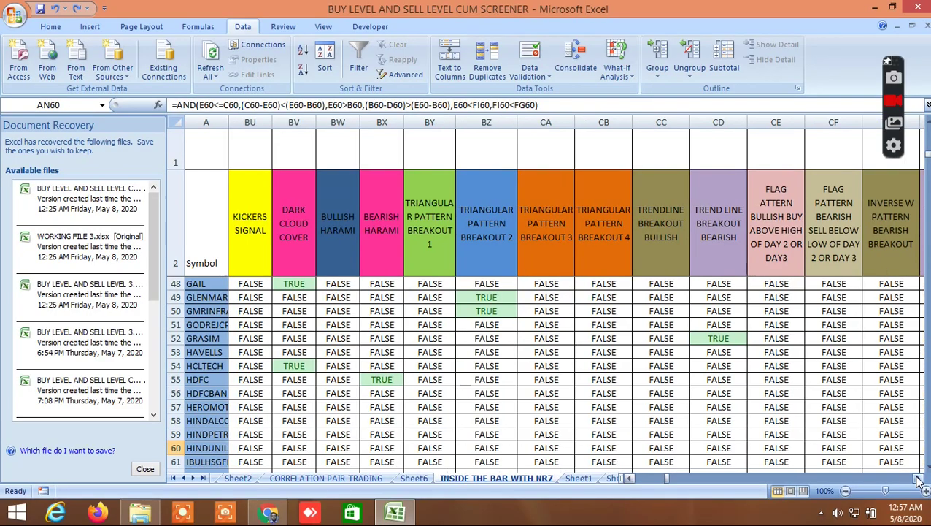
left_click(918, 479)
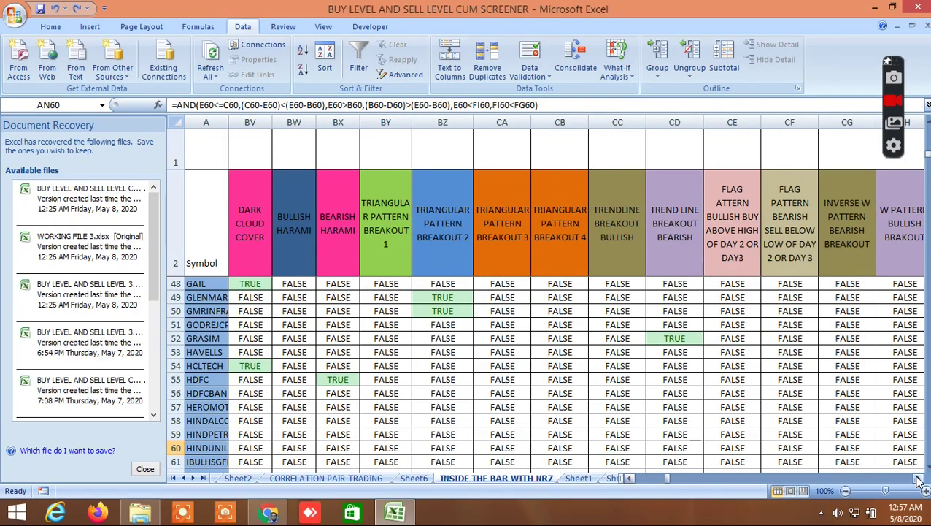
left_click(918, 478)
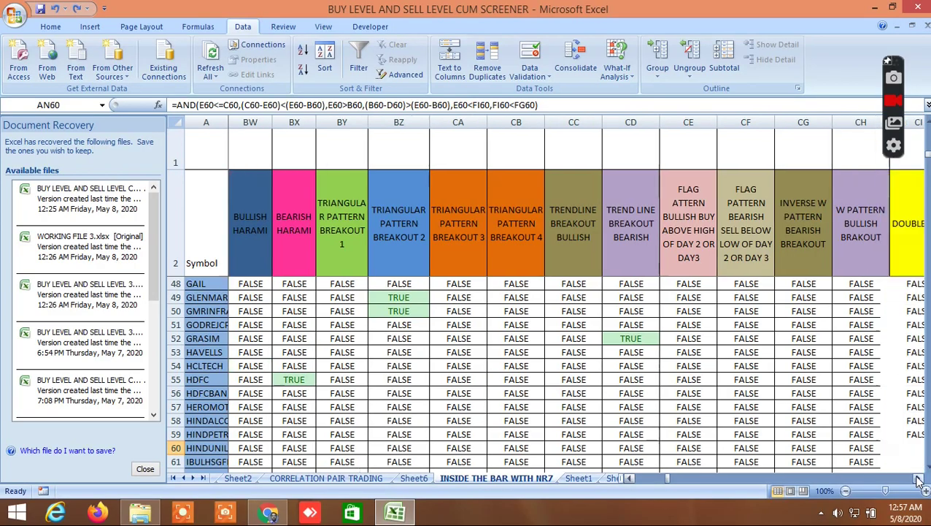
left_click(918, 478)
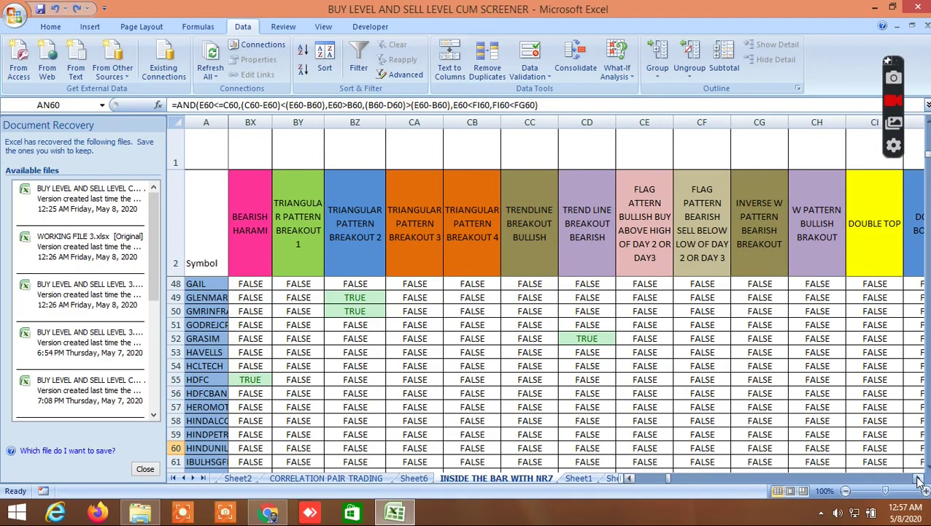
left_click(918, 478)
left_click(917, 478)
left_click(917, 478)
left_click(918, 478)
left_click(918, 478)
left_click(917, 478)
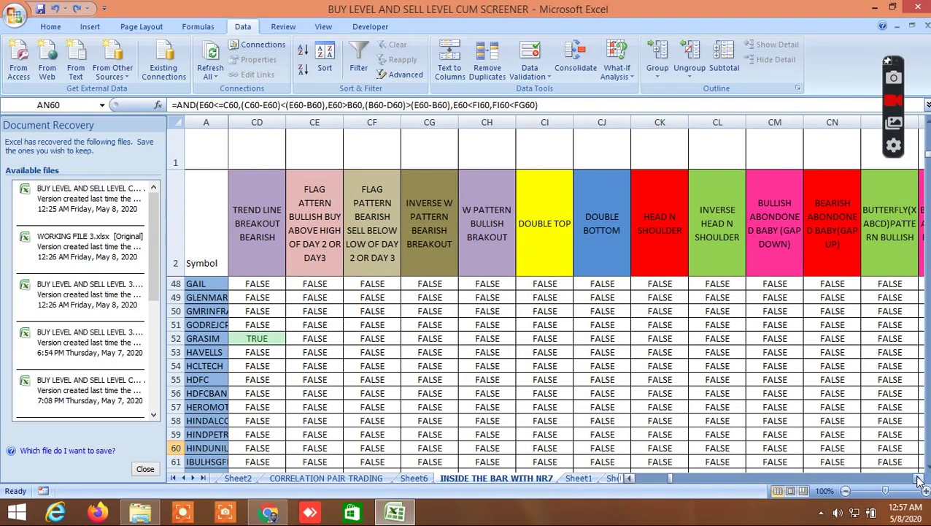
left_click(917, 478)
left_click(918, 479)
left_click(918, 478)
left_click(918, 479)
left_click(917, 478)
left_click(917, 478)
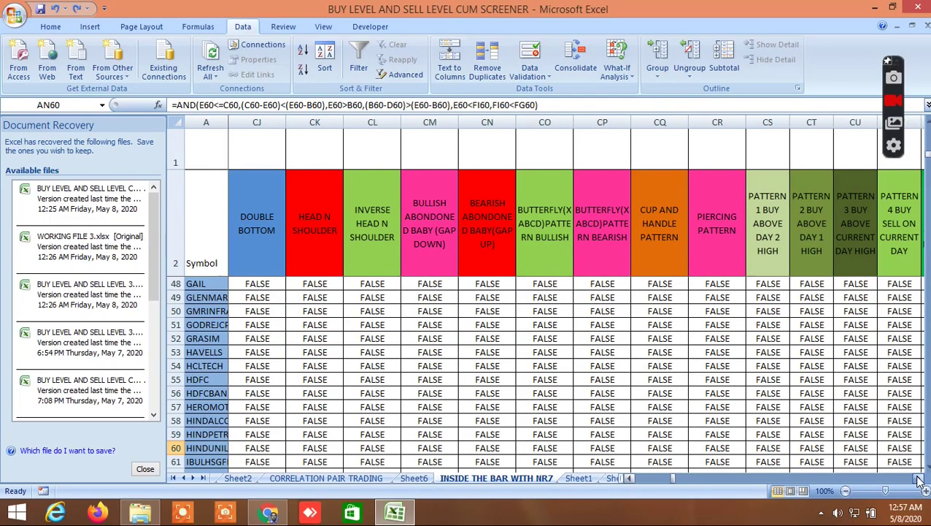
left_click(917, 479)
Inspect the AND formula behind row 36's TRUE bullish abandoned baby signal in CM36
scroll(593, 418, "up", 2)
scroll(555, 398, "up", 1)
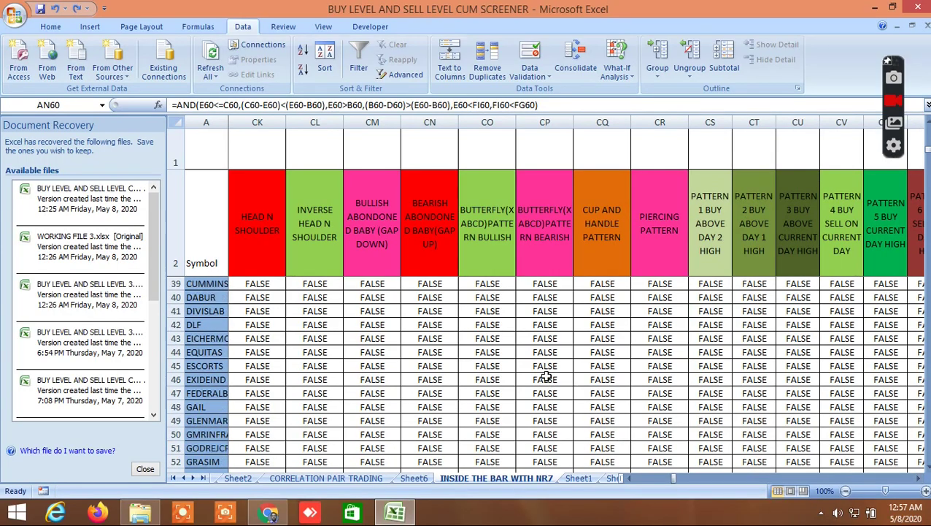
scroll(546, 377, "up", 3)
scroll(545, 375, "down", 1)
scroll(541, 372, "up", 1)
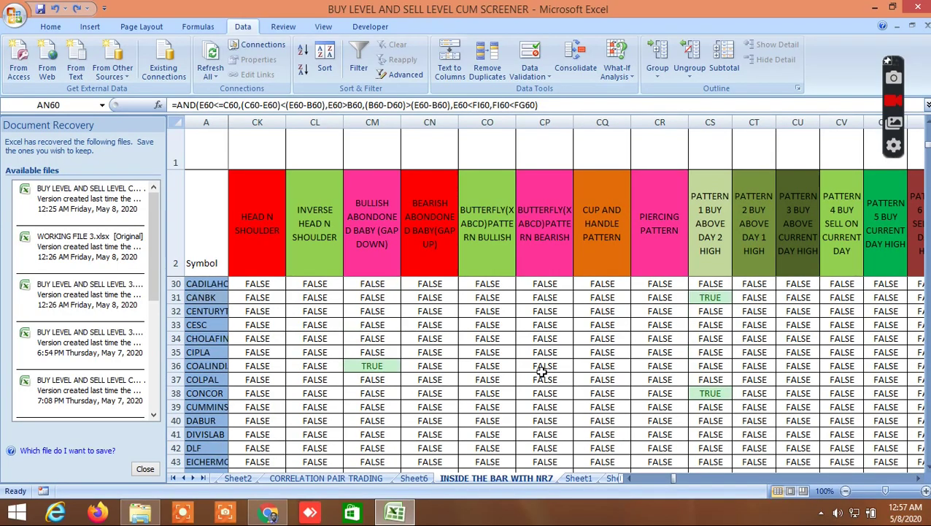
left_click(370, 368)
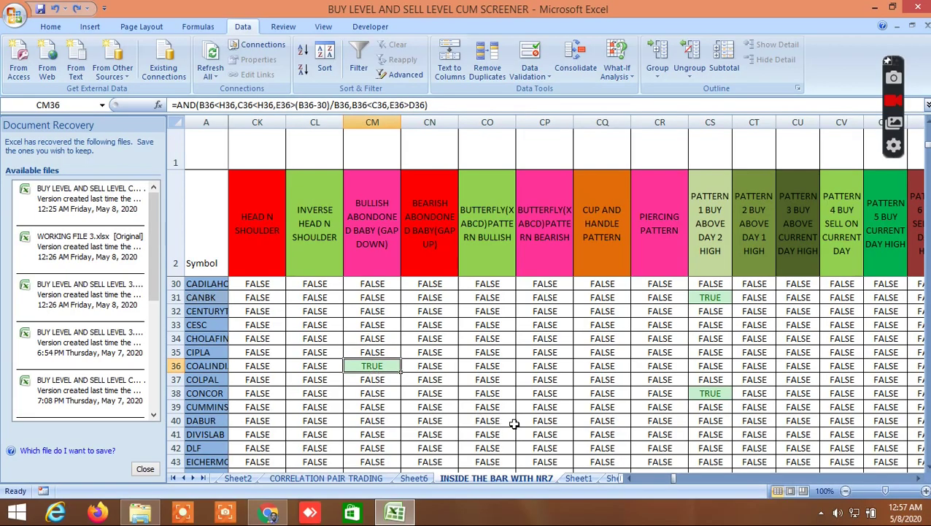
Bring the FIB BUY 7 DAYS and FIB SELL 7 DAYS target columns into view
scroll(514, 424, "down", 1)
scroll(550, 399, "up", 2)
scroll(550, 399, "up", 2)
scroll(551, 399, "up", 3)
scroll(551, 399, "up", 1)
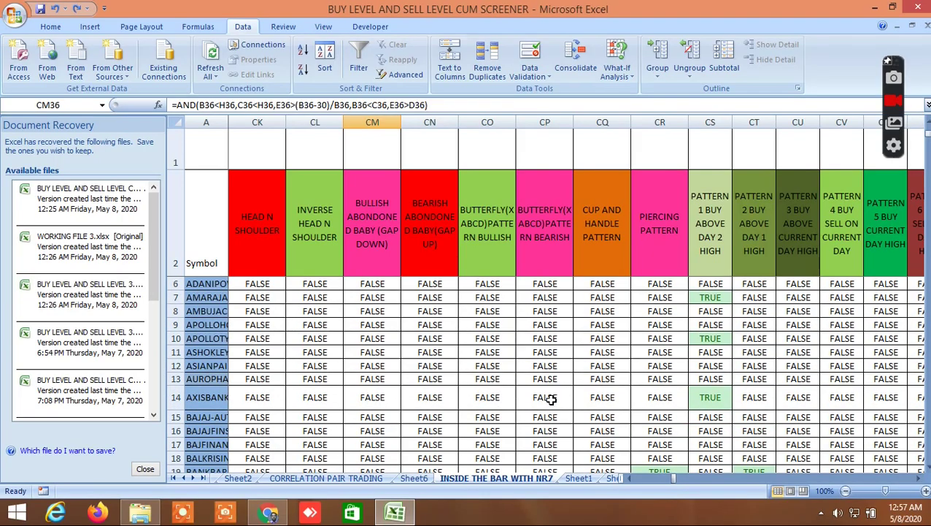
scroll(551, 398, "down", 1)
scroll(550, 398, "down", 1)
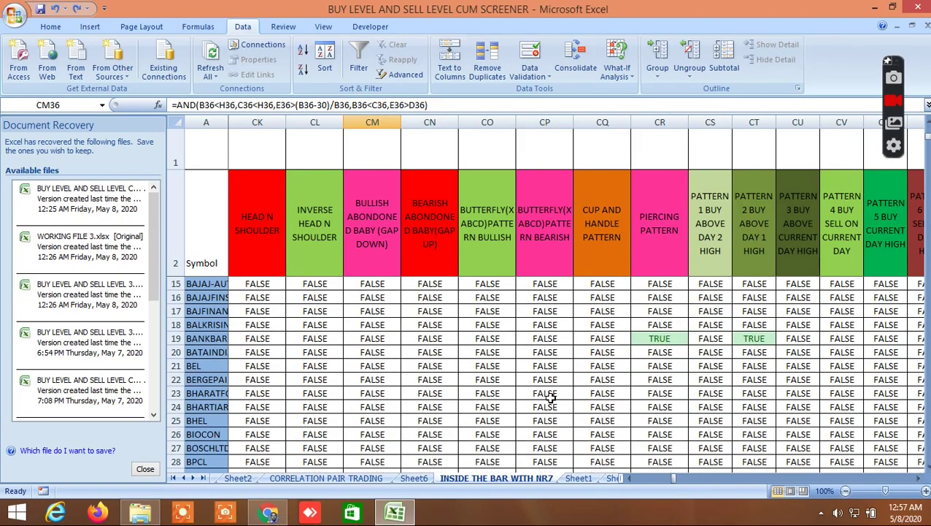
scroll(551, 398, "down", 1)
scroll(550, 399, "down", 2)
scroll(550, 398, "down", 2)
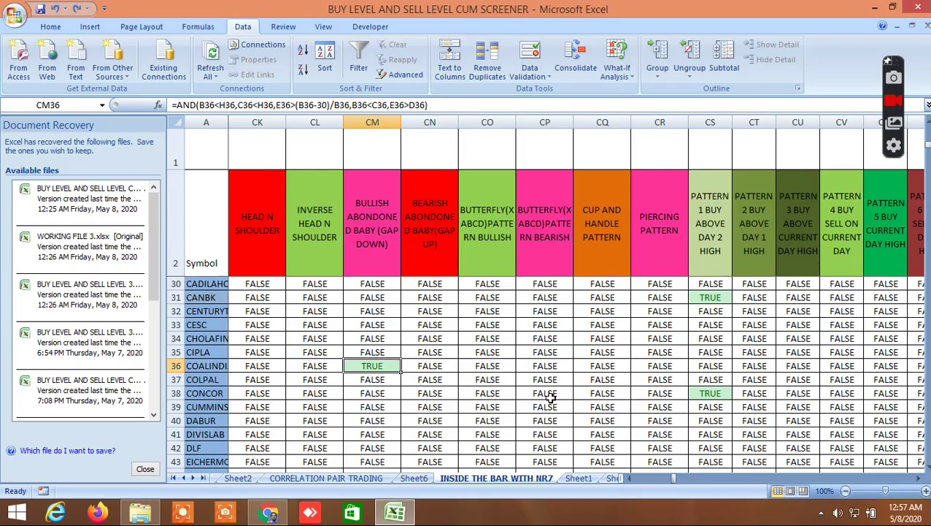
scroll(551, 397, "down", 1)
scroll(551, 397, "down", 3)
scroll(550, 397, "down", 1)
scroll(551, 397, "down", 1)
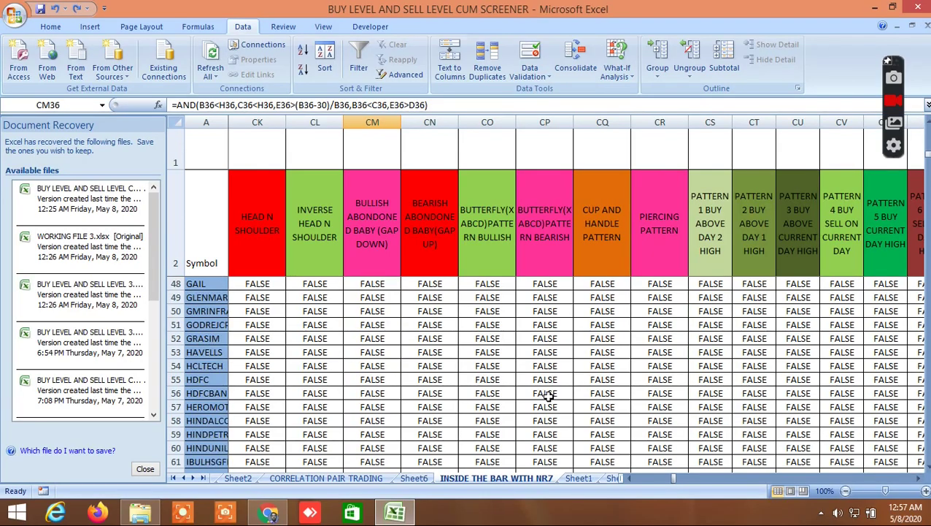
scroll(546, 394, "up", 2)
scroll(546, 395, "up", 2)
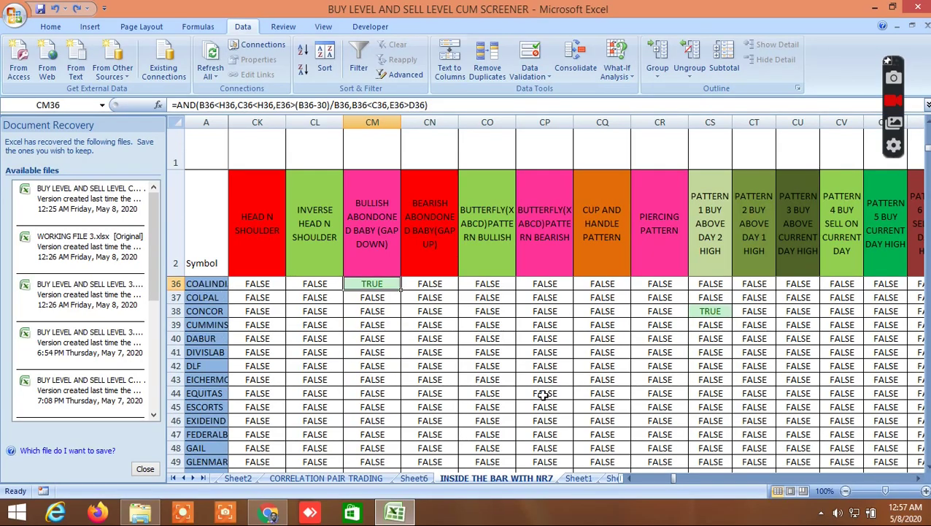
scroll(544, 394, "up", 3)
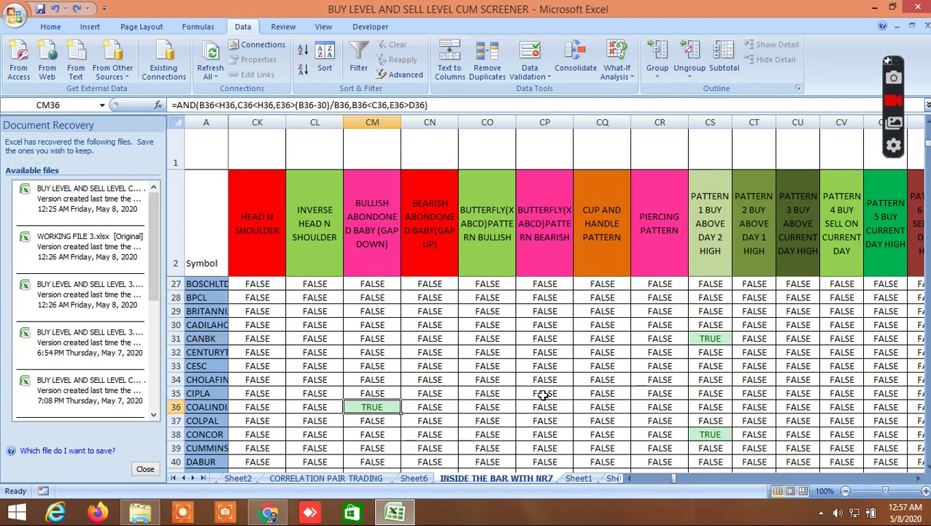
left_click(918, 479)
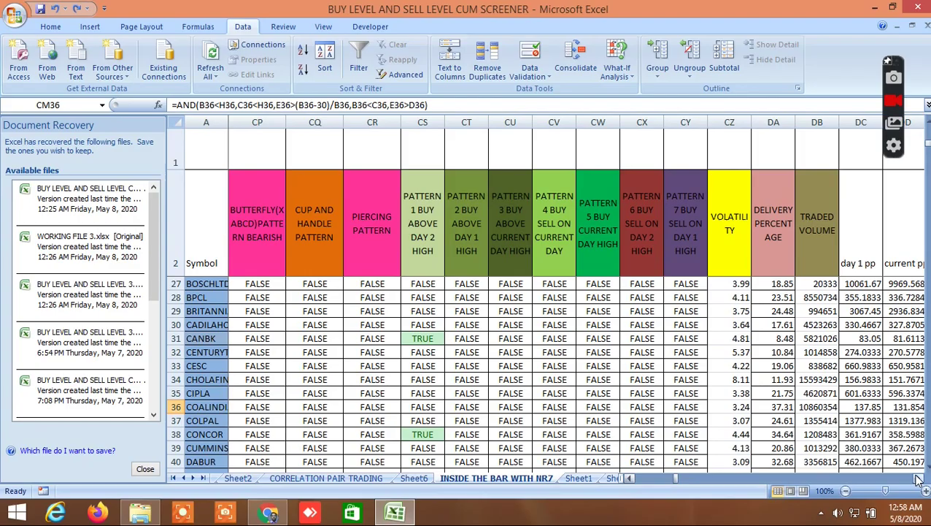
left_click(918, 479)
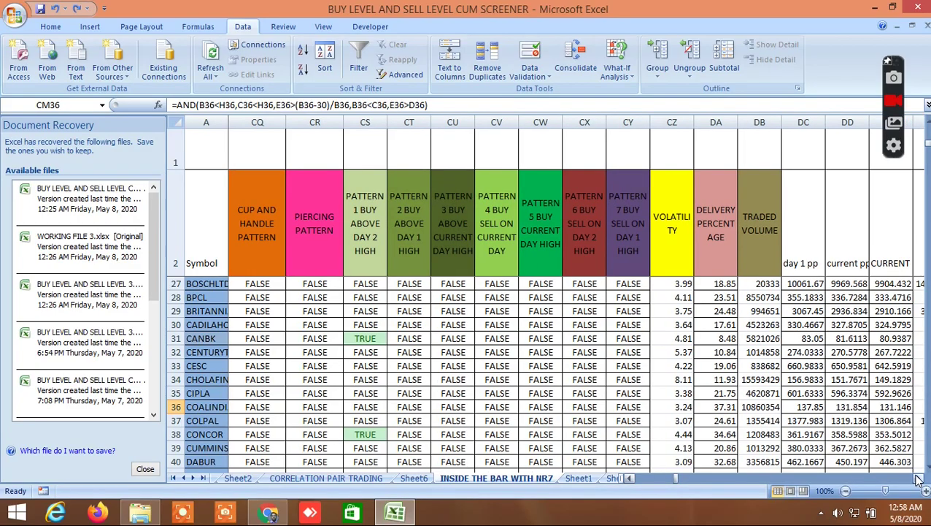
left_click(918, 479)
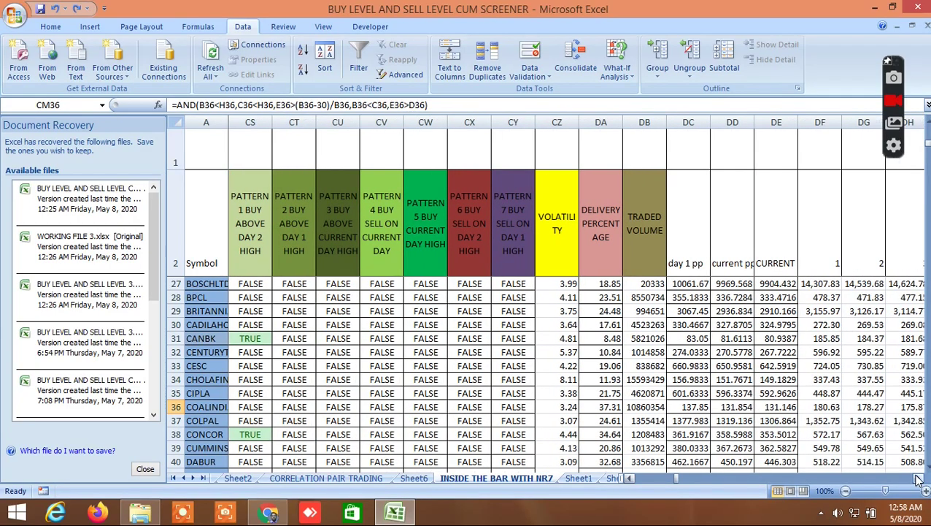
left_click(918, 479)
left_click_drag(919, 479, 919, 479)
Move down to row 146 to compare NICKEL, SILVER, ZINC and NIFTY against their 7-day Fib levels
scroll(551, 365, "down", 1)
scroll(617, 339, "down", 2)
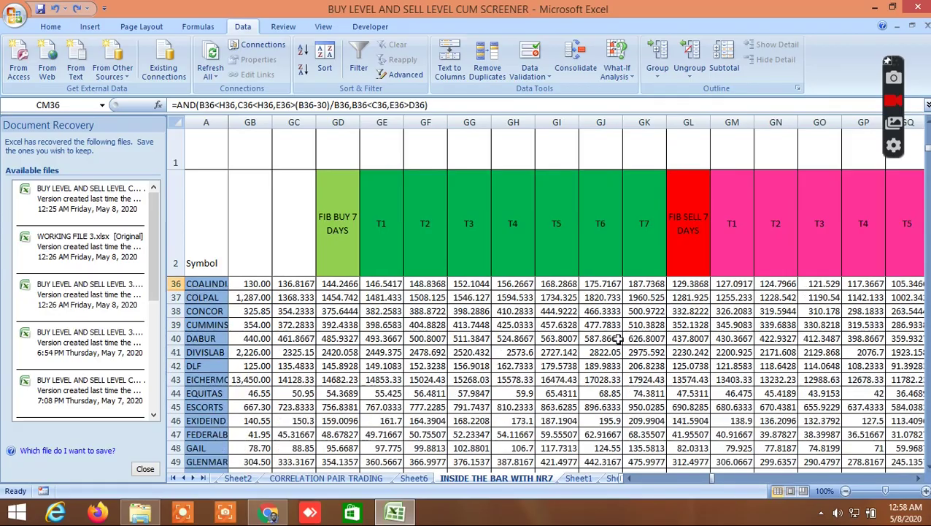
left_click_drag(928, 150, 928, 208)
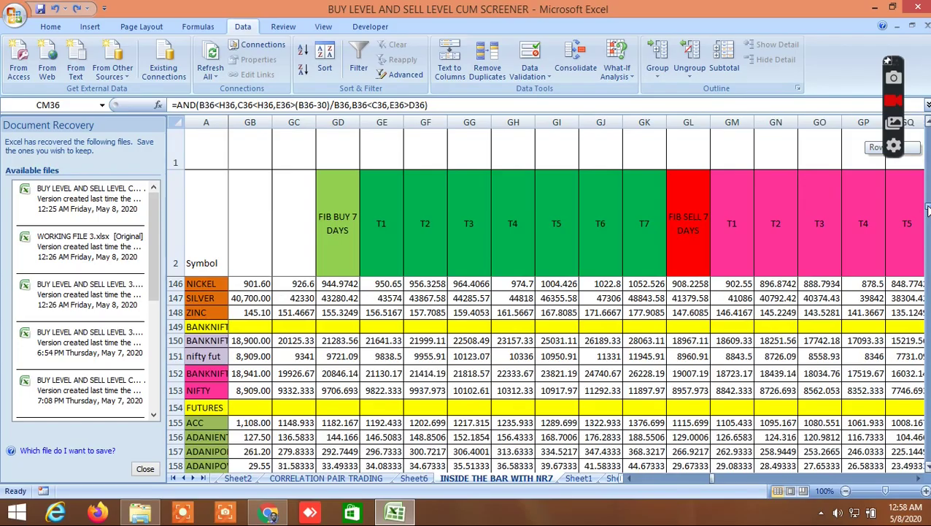
left_click(919, 480)
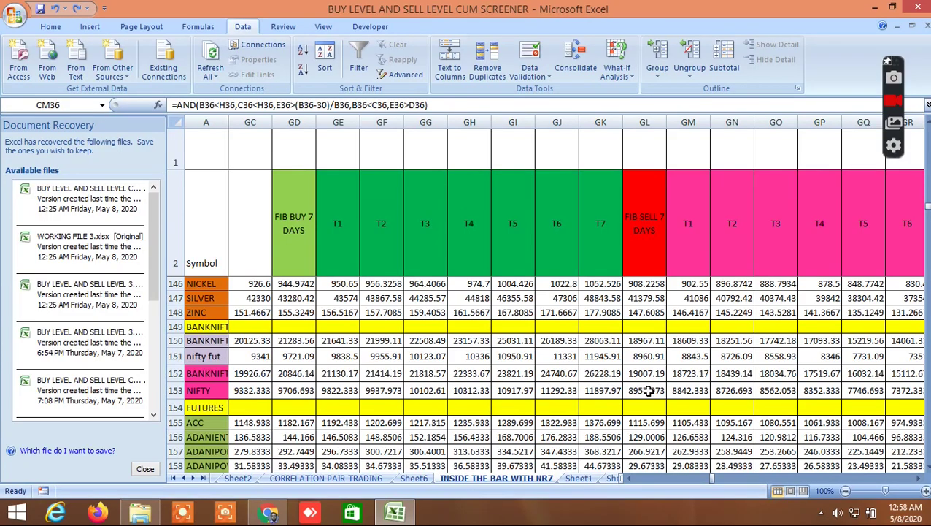
Scroll right from the Fib buy columns to the LTP position versus buy level columns
left_click(919, 478)
left_click(919, 479)
left_click(919, 479)
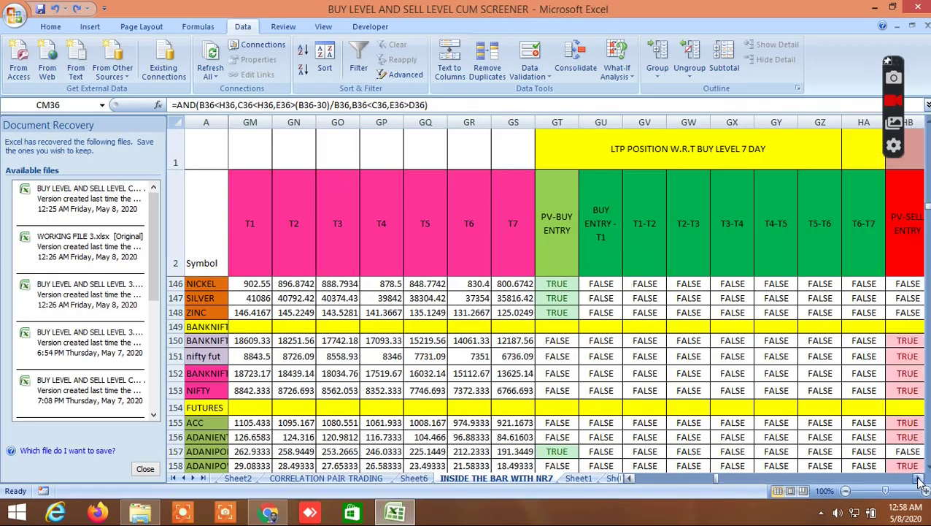
left_click(919, 479)
left_click(919, 479)
left_click(919, 479)
left_click(919, 479)
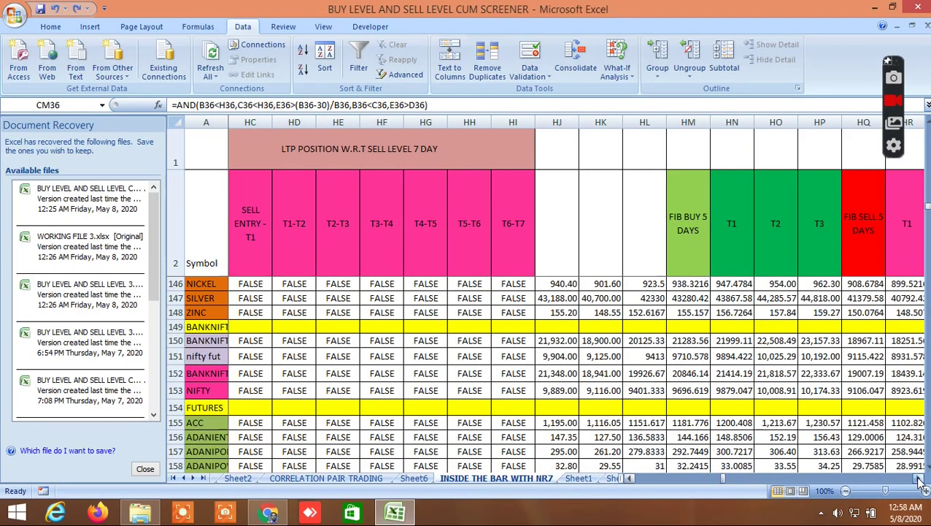
left_click(919, 479)
left_click(919, 479)
left_click(919, 479)
left_click(919, 479)
left_click(919, 479)
left_click(919, 479)
left_click(919, 479)
left_click(919, 479)
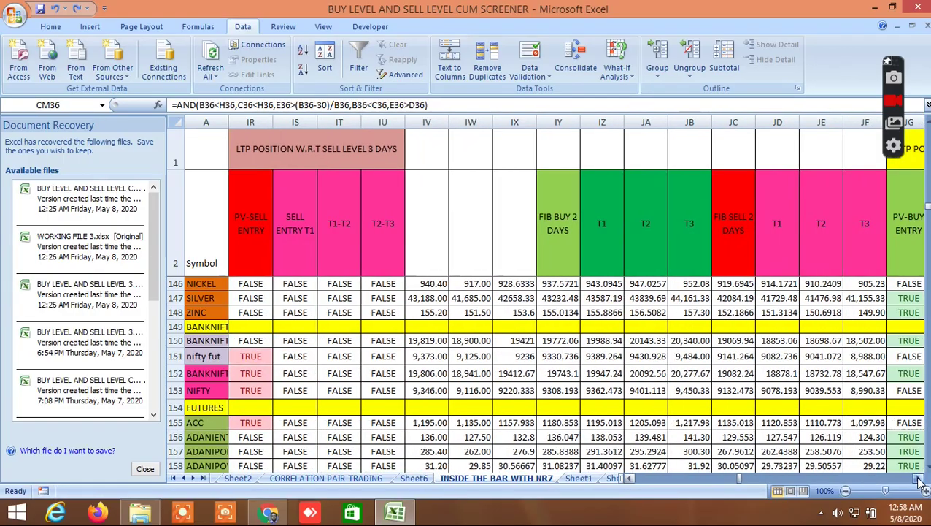
left_click(918, 479)
left_click(919, 479)
left_click(920, 482)
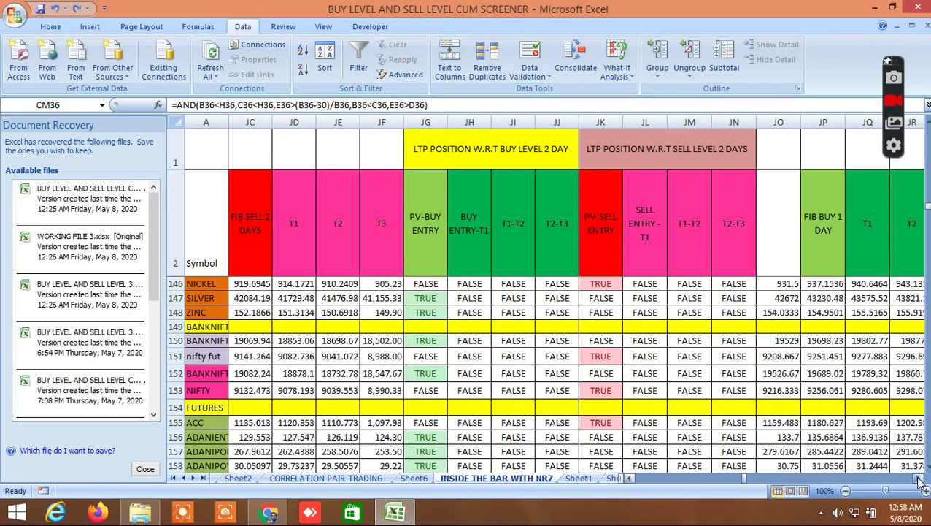
left_click(920, 482)
left_click(920, 482)
left_click(920, 482)
left_click(919, 482)
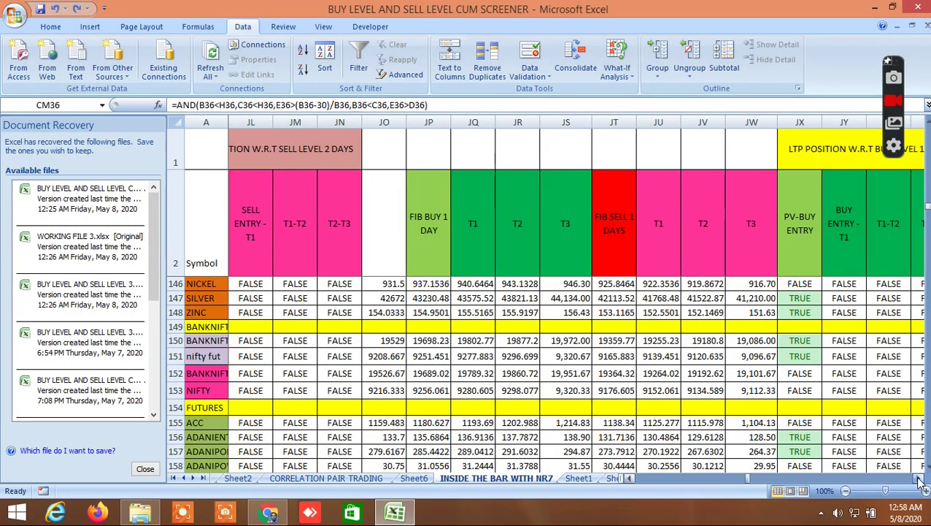
left_click(920, 482)
left_click(919, 482)
left_click(920, 481)
left_click(920, 482)
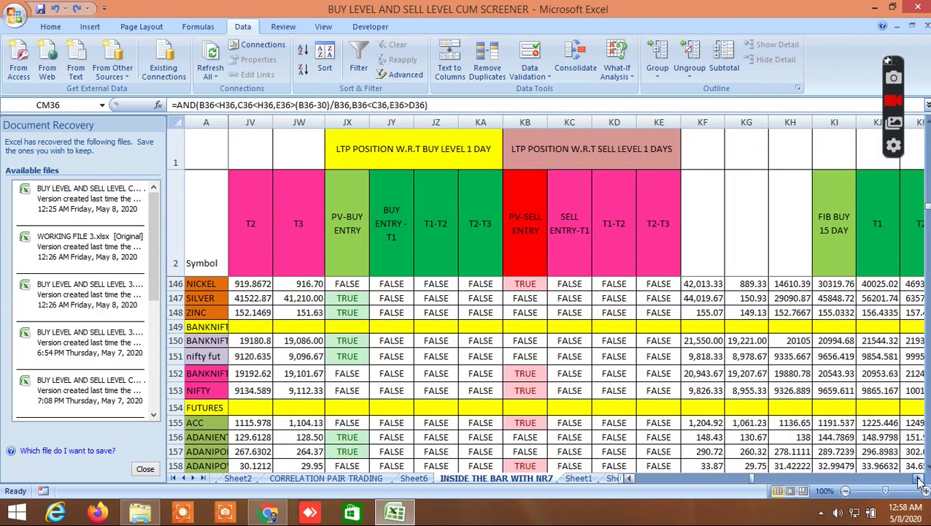
left_click(920, 481)
left_click(920, 482)
left_click(919, 481)
left_click(920, 482)
left_click(919, 481)
left_click(920, 482)
left_click(920, 482)
left_click(920, 482)
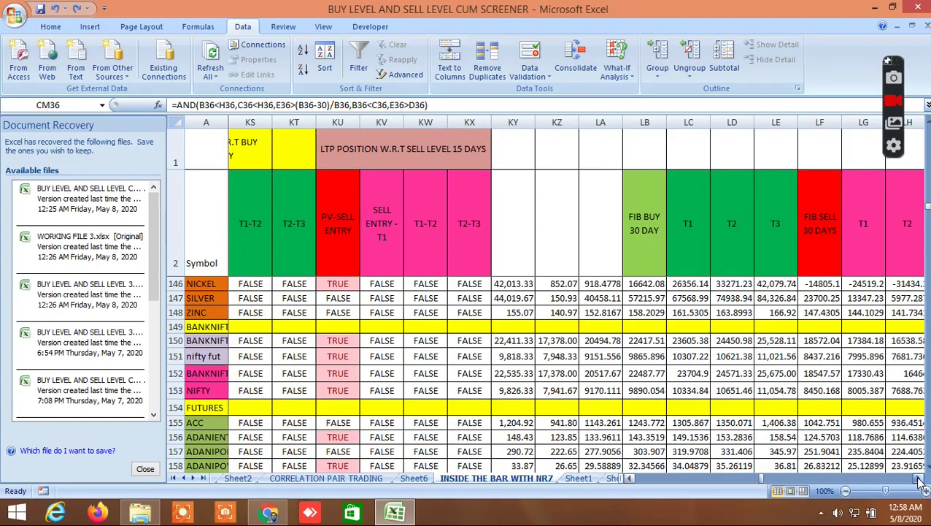
left_click(920, 482)
left_click(919, 482)
left_click(920, 482)
left_click(920, 481)
left_click(919, 482)
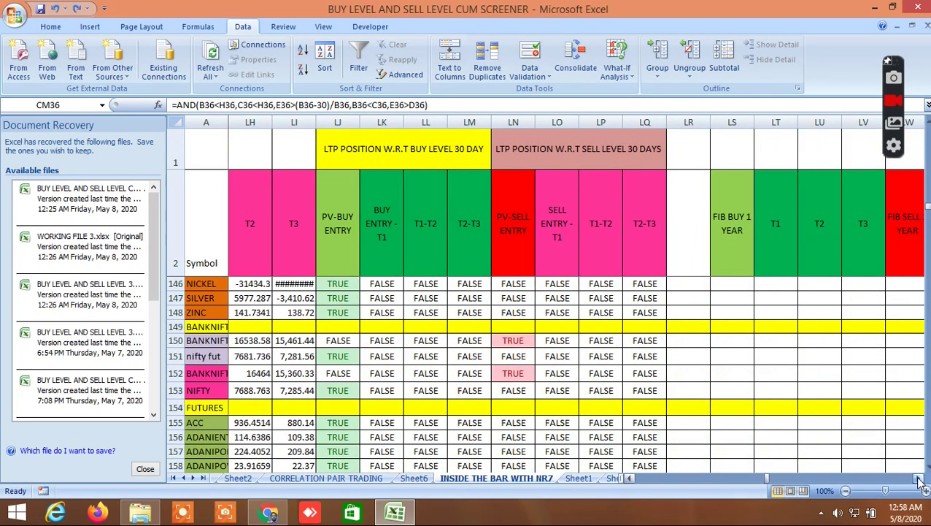
left_click(920, 482)
left_click(919, 482)
left_click(919, 482)
Bring the 7 MA, 14 MA and 7-14-21 crossover columns into view
left_click(919, 481)
left_click(920, 481)
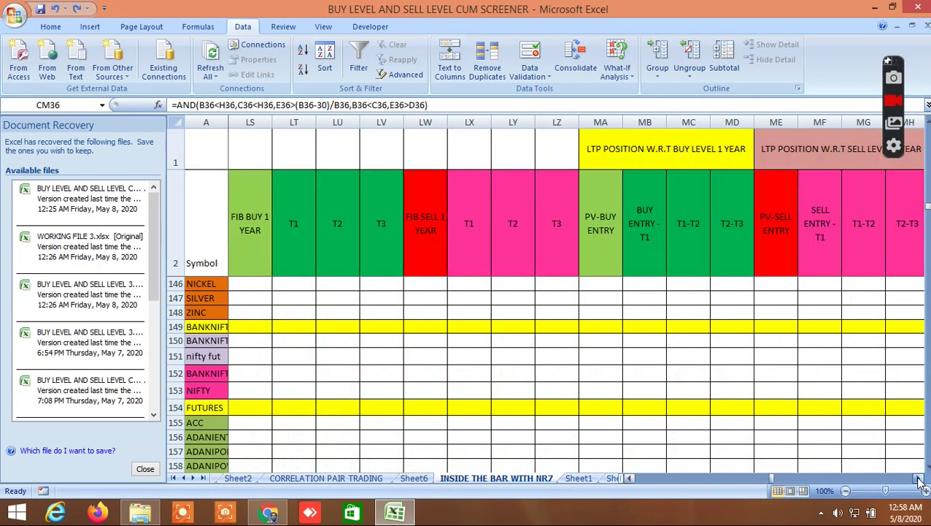
left_click(919, 482)
left_click(920, 482)
left_click(920, 482)
left_click(919, 482)
left_click(920, 482)
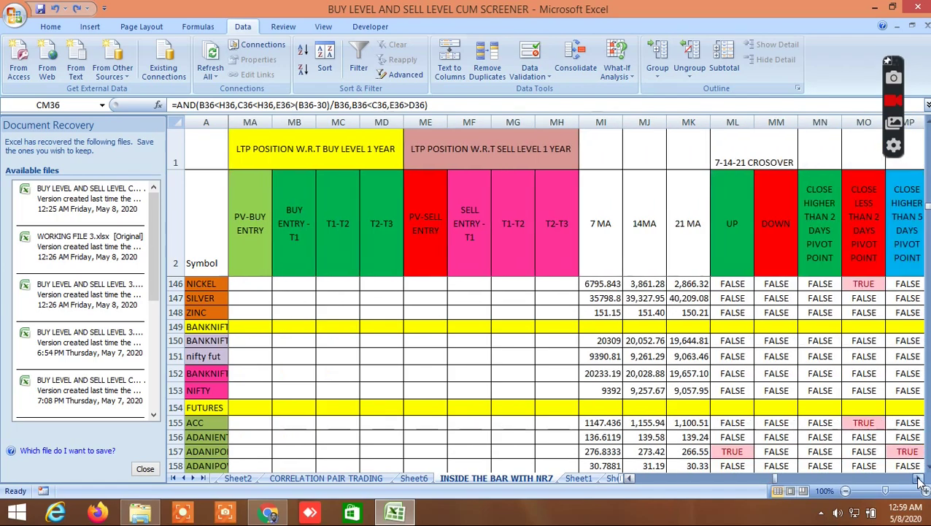
left_click(920, 482)
left_click(920, 482)
left_click(920, 481)
Move across the CPR 7 DAYS, 5 DAYS and 3 DAYS columns
left_click(919, 482)
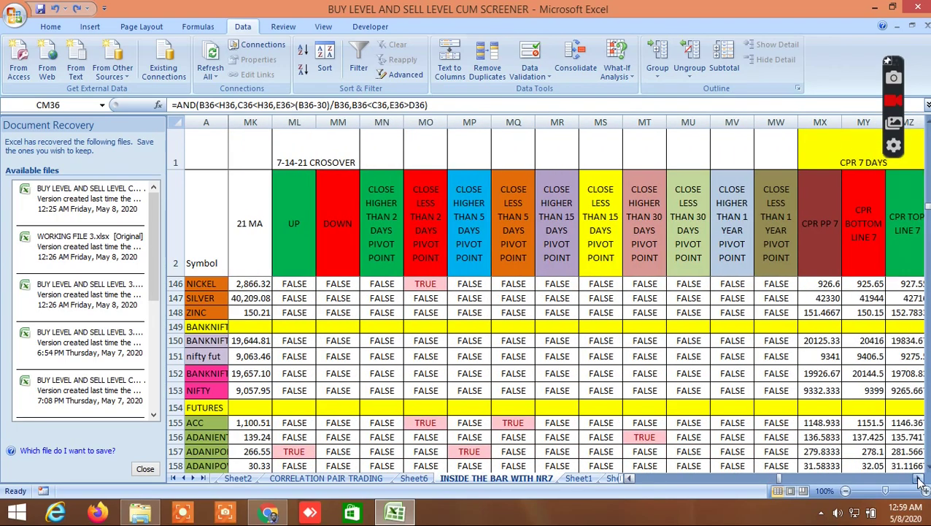
left_click(920, 482)
left_click(920, 482)
left_click(919, 482)
left_click(920, 482)
left_click(920, 482)
left_click(919, 482)
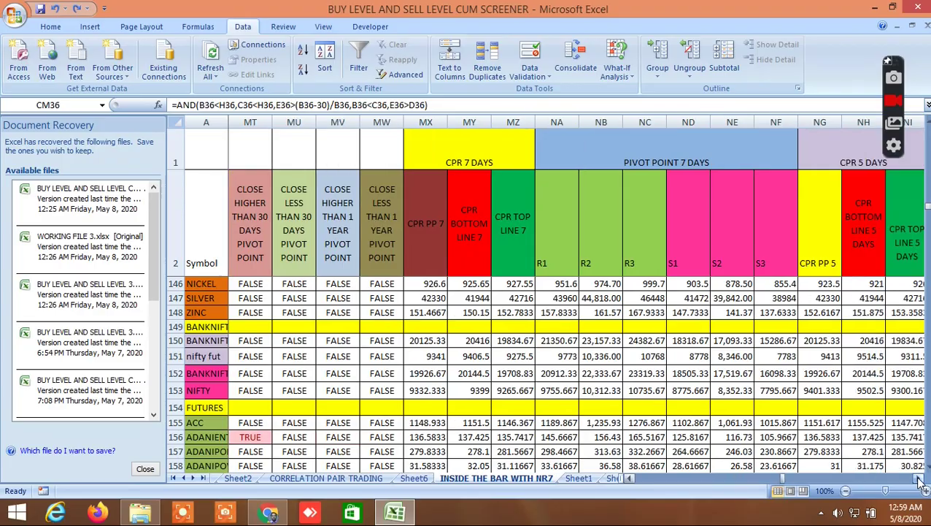
left_click(920, 482)
left_click(919, 481)
left_click(919, 482)
left_click(920, 482)
left_click(919, 482)
left_click(920, 482)
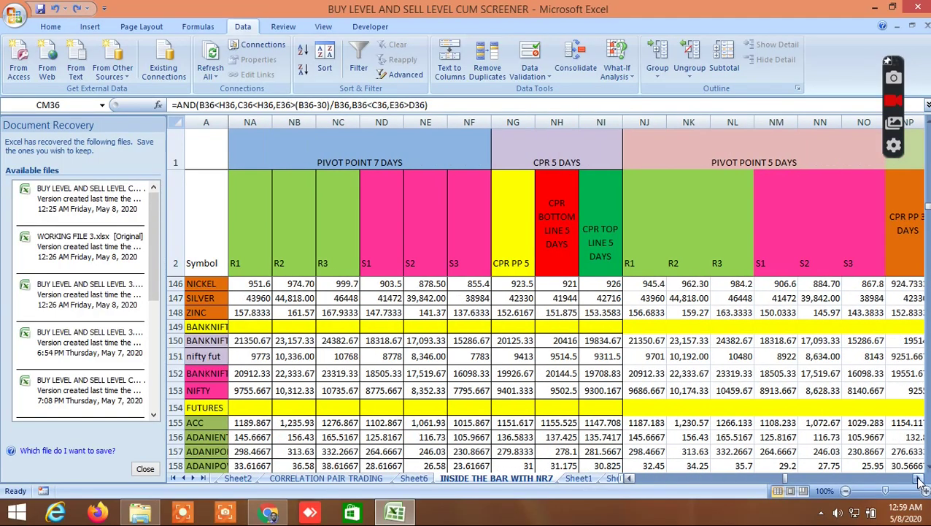
left_click(920, 482)
left_click(919, 482)
left_click(920, 482)
left_click(920, 482)
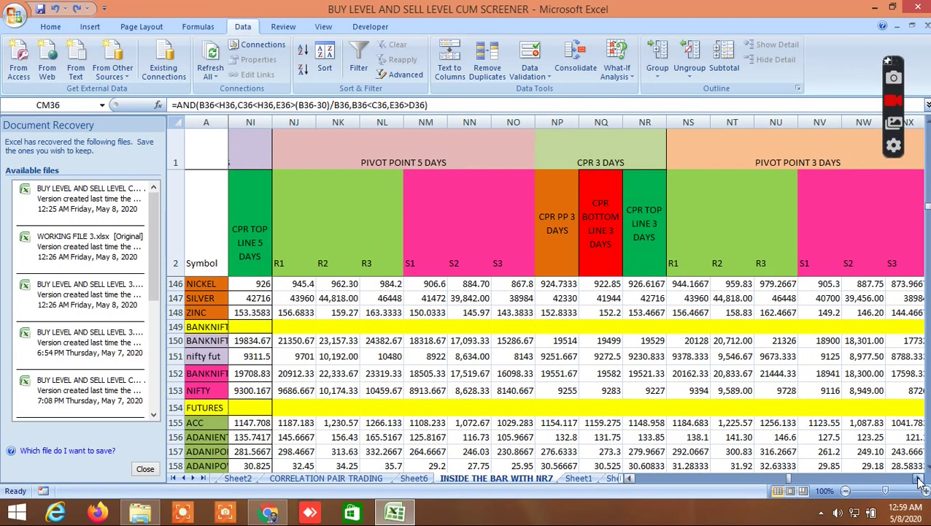
left_click(920, 482)
Move through the 3, 2 and 1 day pivot point columns to the Stocks Between CPR flags
left_click(920, 481)
left_click(920, 482)
left_click(920, 482)
left_click(920, 482)
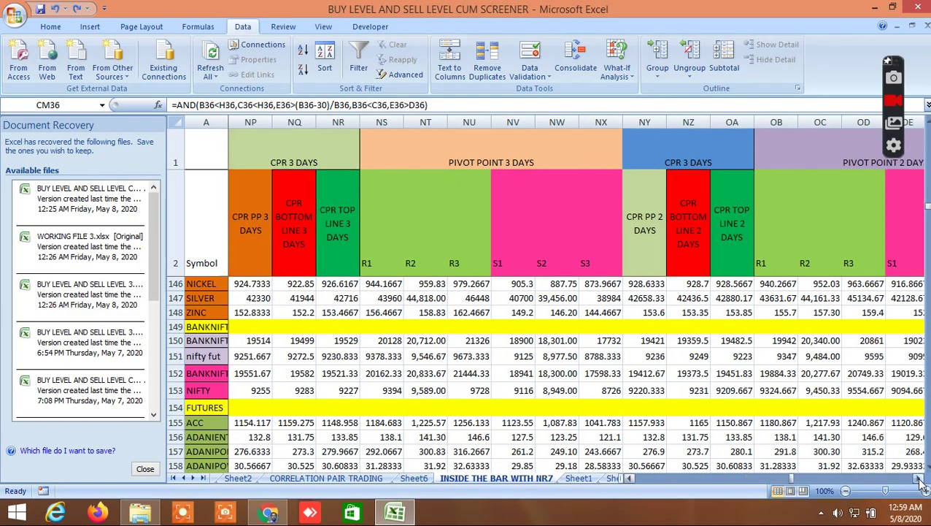
left_click(920, 482)
left_click(920, 482)
left_click(920, 482)
left_click(920, 482)
left_click(919, 482)
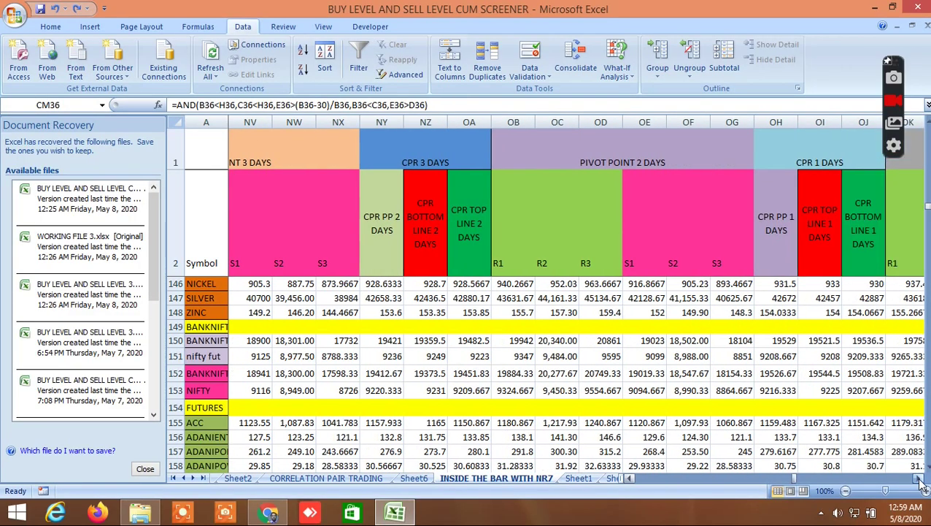
left_click(920, 482)
left_click(920, 482)
left_click(920, 482)
left_click(920, 481)
left_click(920, 482)
left_click(920, 482)
left_click(920, 482)
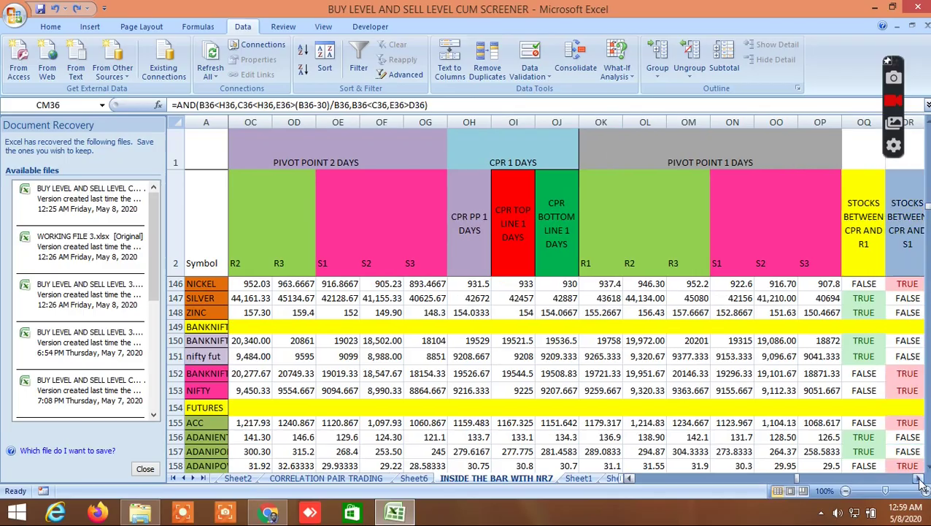
left_click(920, 481)
left_click(920, 482)
left_click(920, 482)
left_click(920, 482)
Scroll past Fib Buy Entry and R1–R9 levels, then return to the SEE NEXT SECTION columns
left_click(920, 481)
left_click(920, 482)
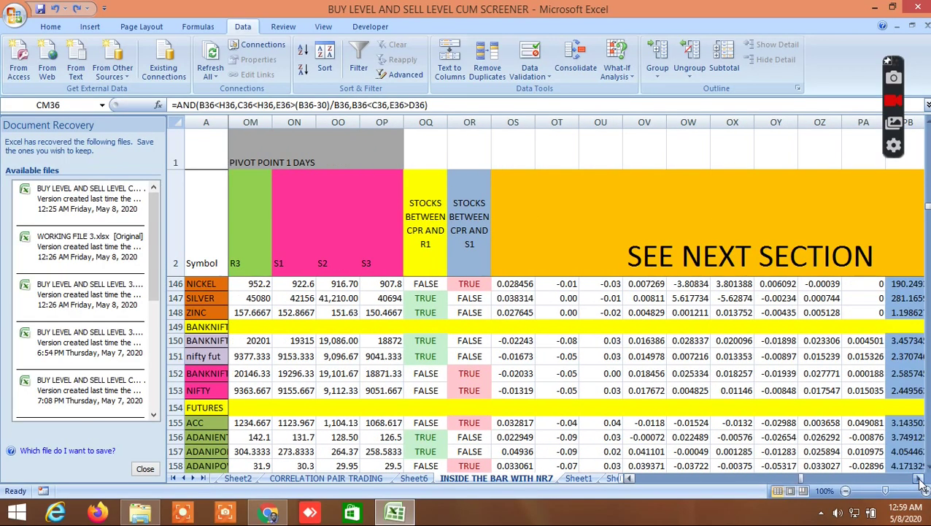
left_click(919, 482)
left_click(920, 481)
left_click(919, 482)
left_click(920, 482)
left_click(920, 482)
left_click(919, 482)
left_click(920, 482)
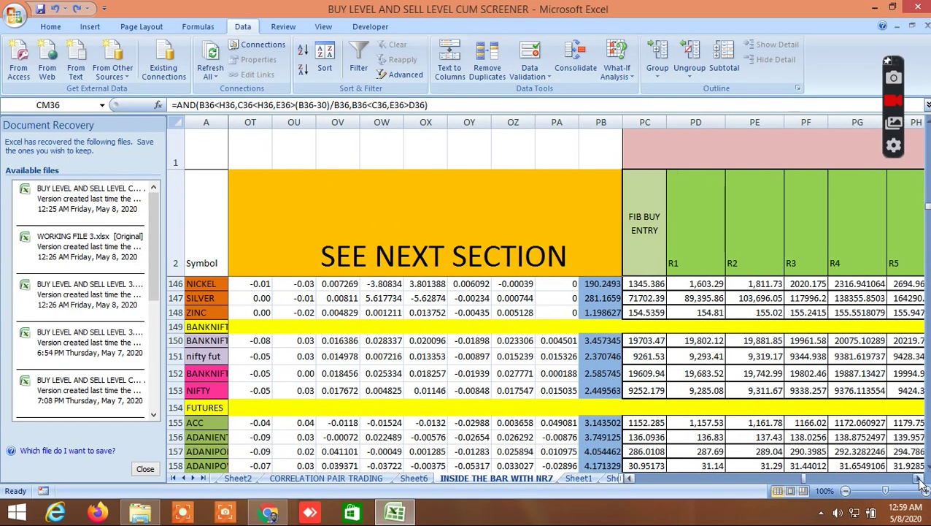
left_click(919, 482)
left_click(920, 482)
left_click(919, 481)
left_click(920, 482)
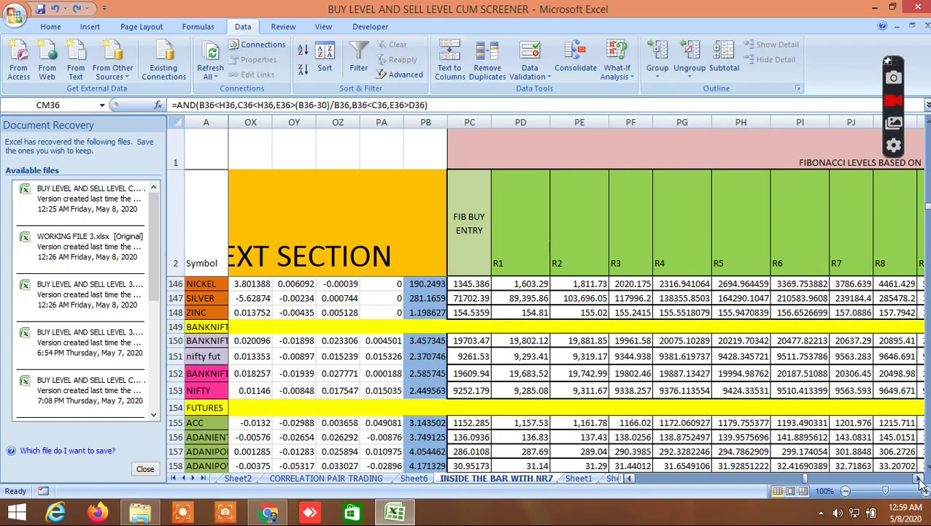
left_click(919, 481)
left_click(920, 482)
left_click(920, 481)
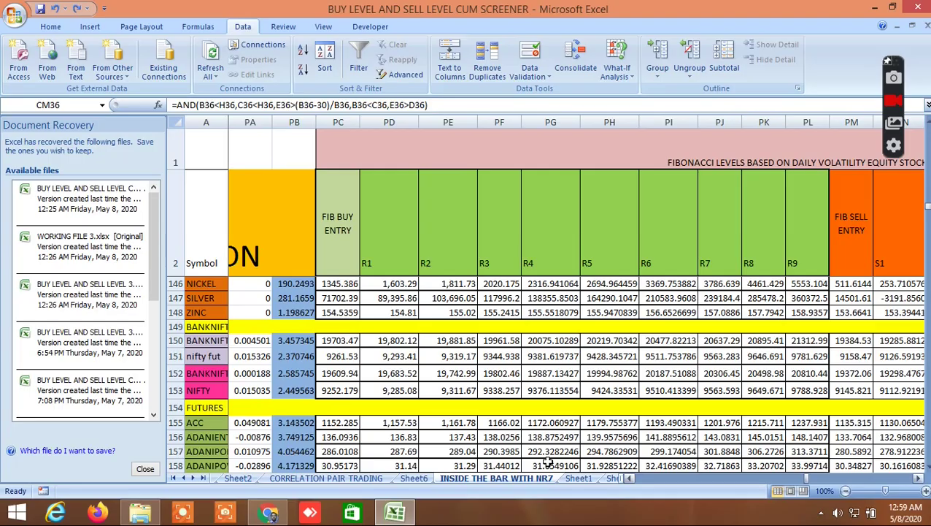
left_click(629, 478)
left_click(629, 478)
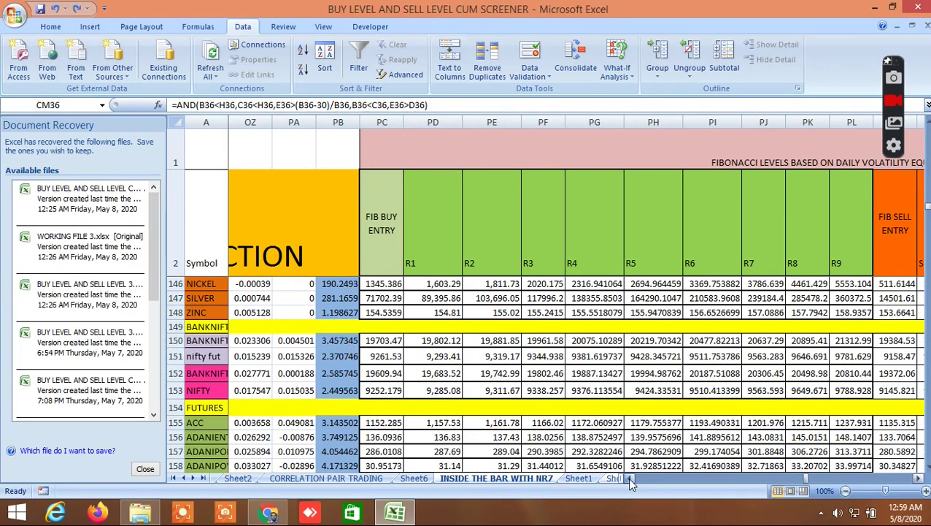
left_click(630, 478)
left_click(629, 479)
left_click(630, 478)
left_click(629, 478)
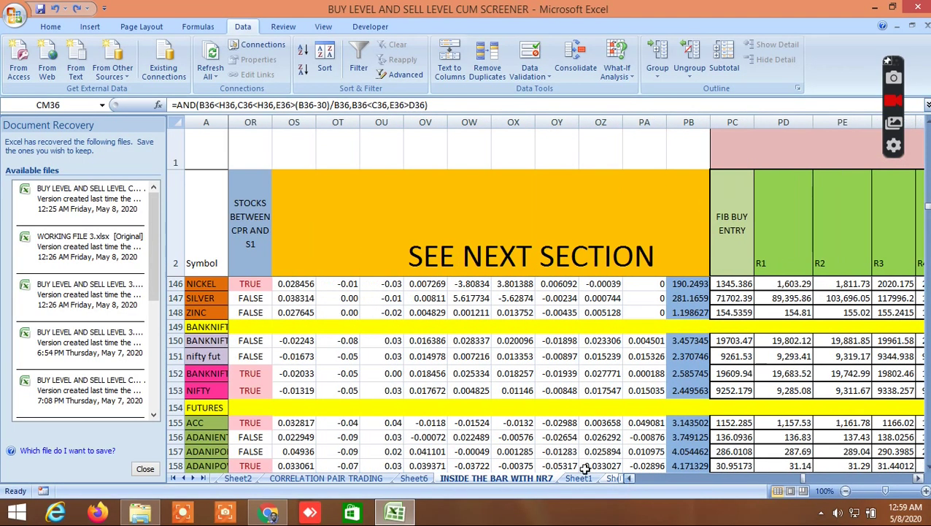
Inspect the LN formulas in OS150 and OT150, STDEV in PB150, and PC150's Fib Buy Entry formula
left_click(294, 340)
left_click(355, 340)
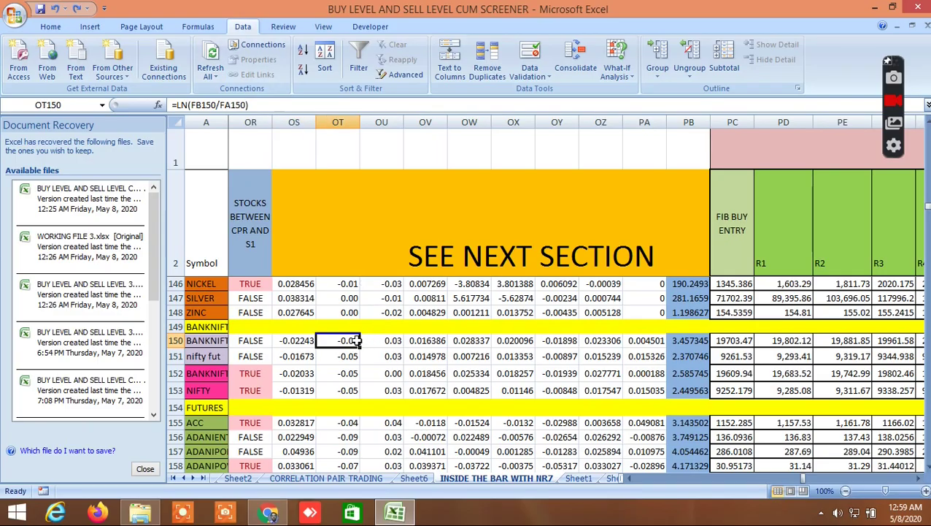
left_click(376, 230)
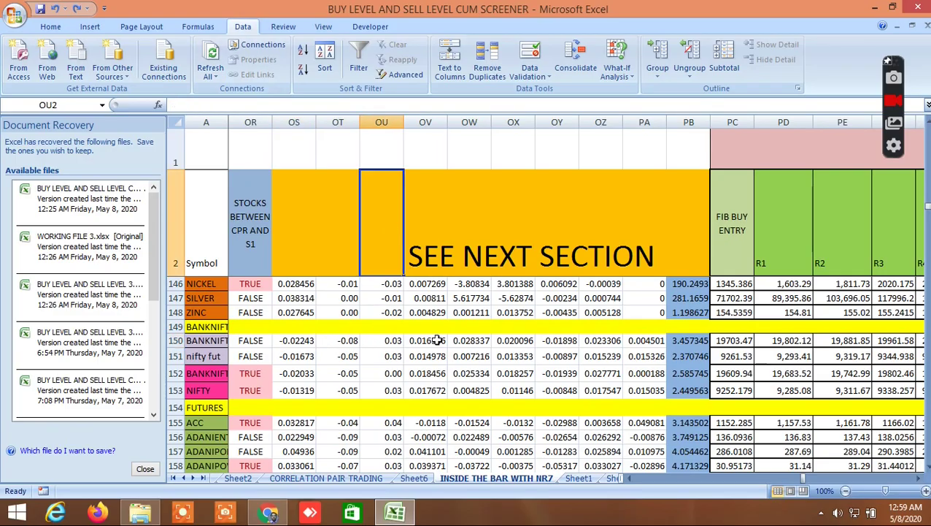
left_click(692, 341)
left_click(562, 230)
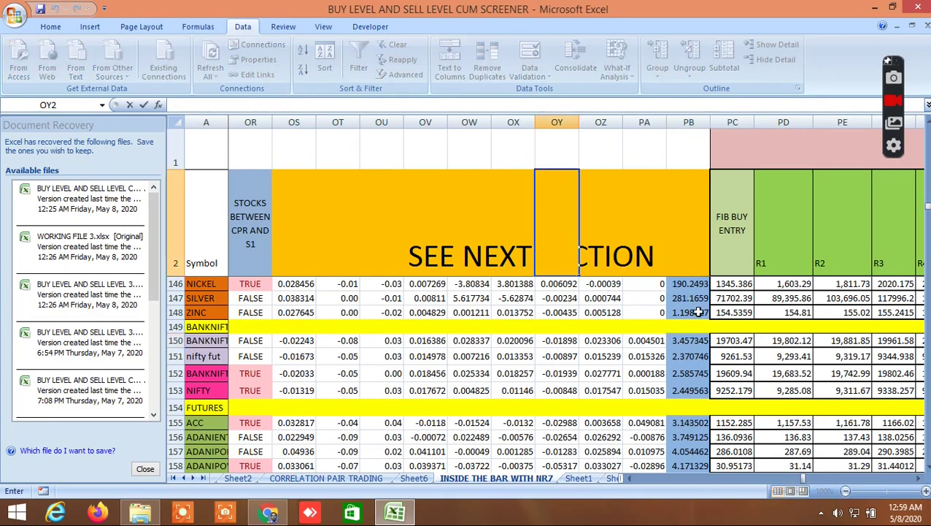
left_click(732, 340)
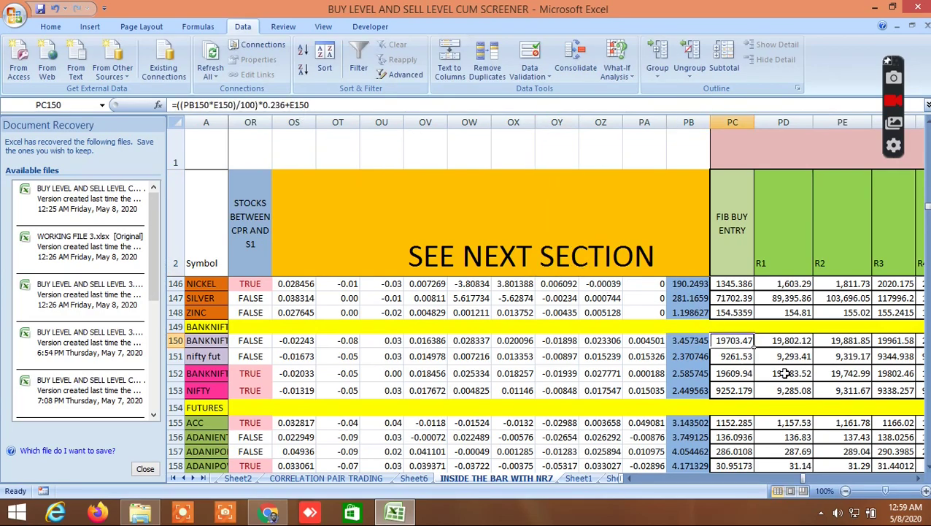
left_click(917, 479)
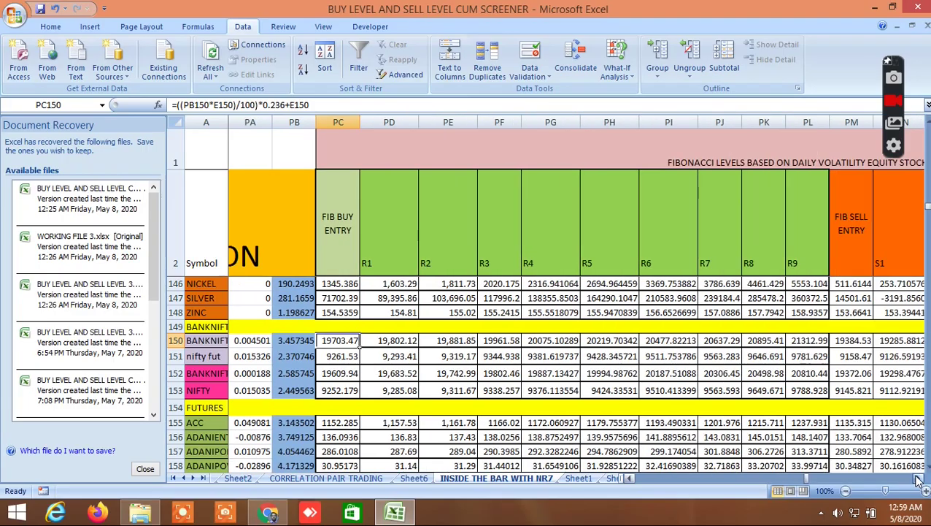
Scroll past the T1–T31 target columns to the PROBABILITY VOL.FIB and VOL GANN DEGREE columns
left_click_drag(916, 478, 919, 479)
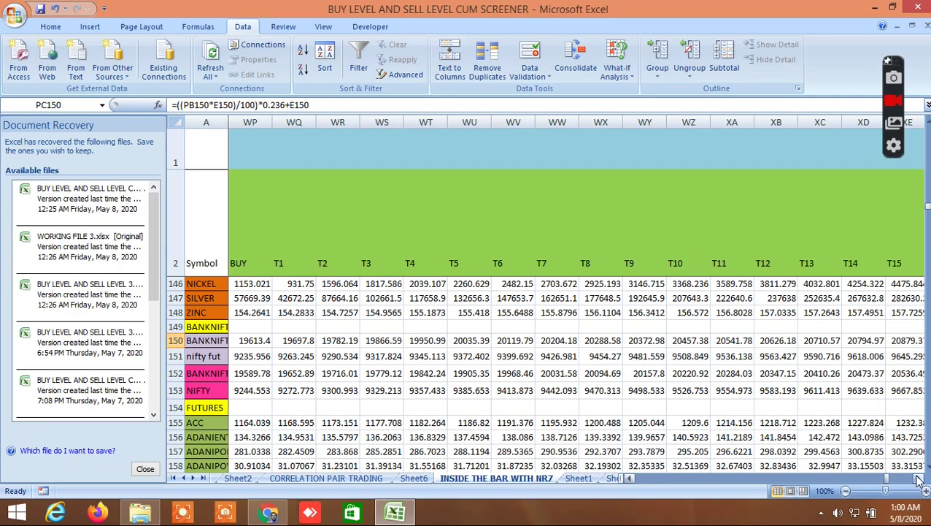
left_click_drag(918, 479, 918, 479)
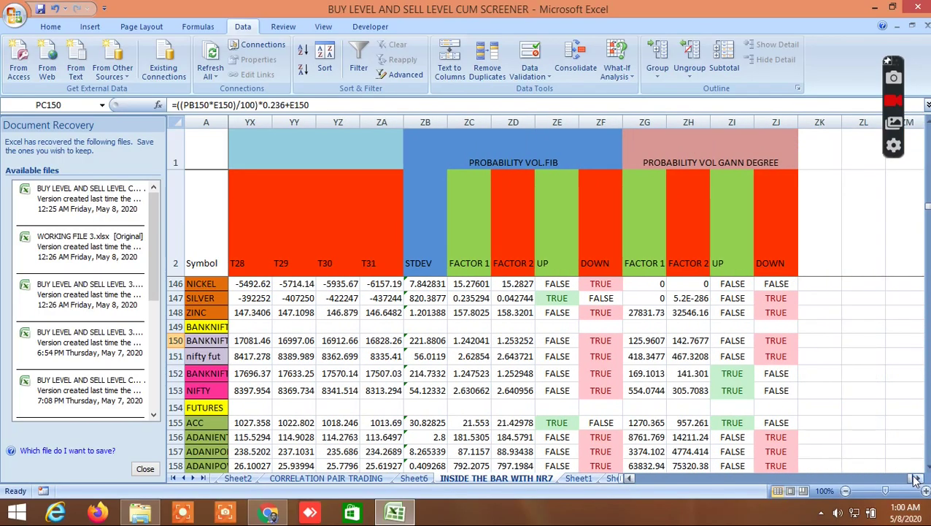